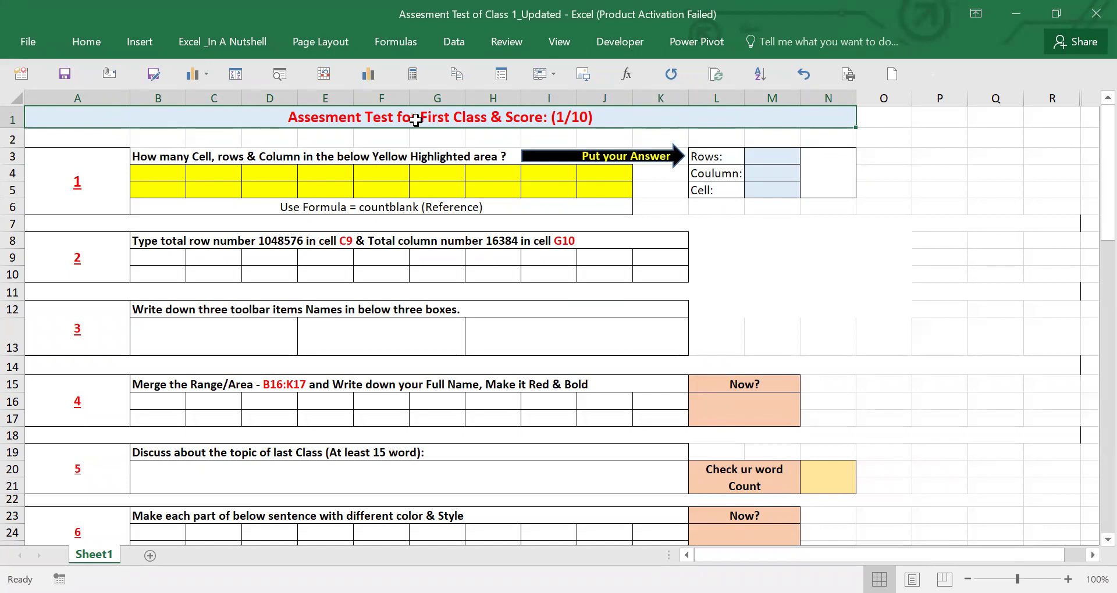
- Try out selections of cells and columns inside the yellow B4:J5 area
left_click(552, 185)
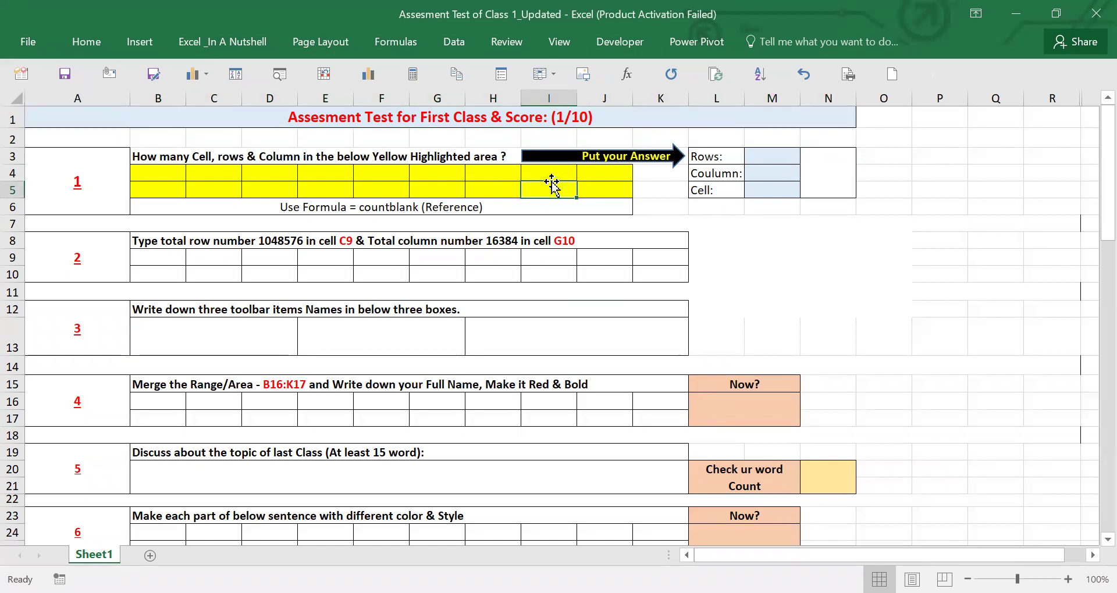
left_click(393, 188)
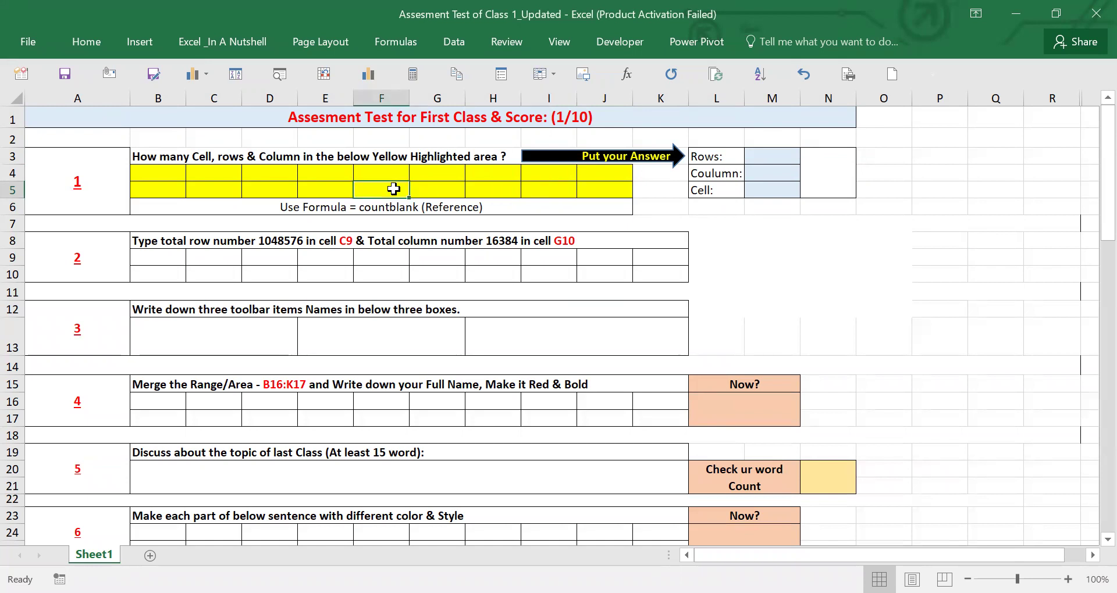
left_click(615, 190)
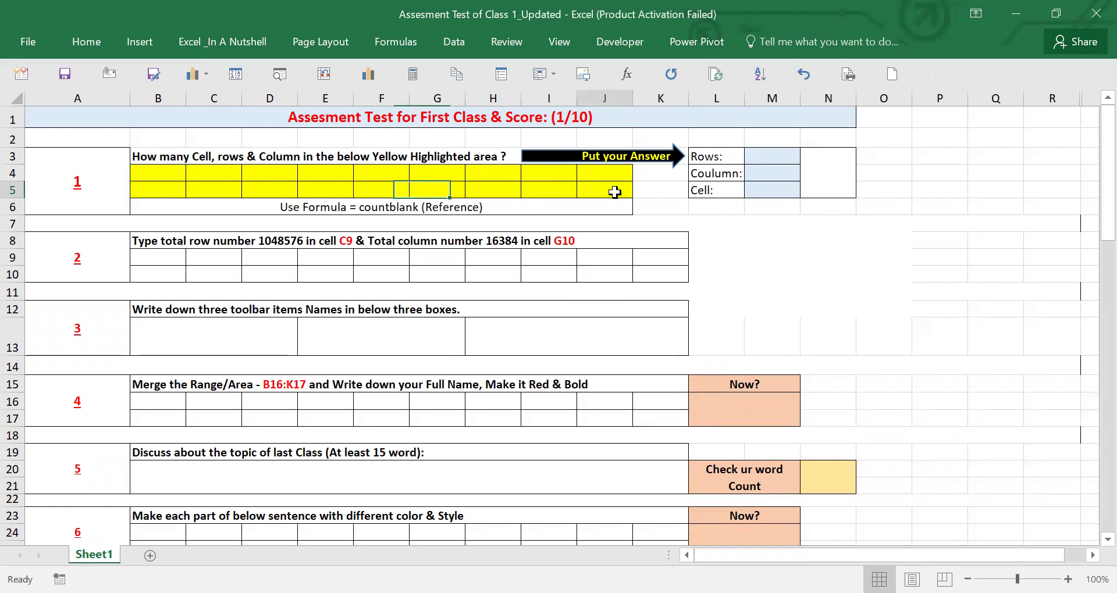
left_click(614, 173)
left_click_drag(169, 170, 606, 199)
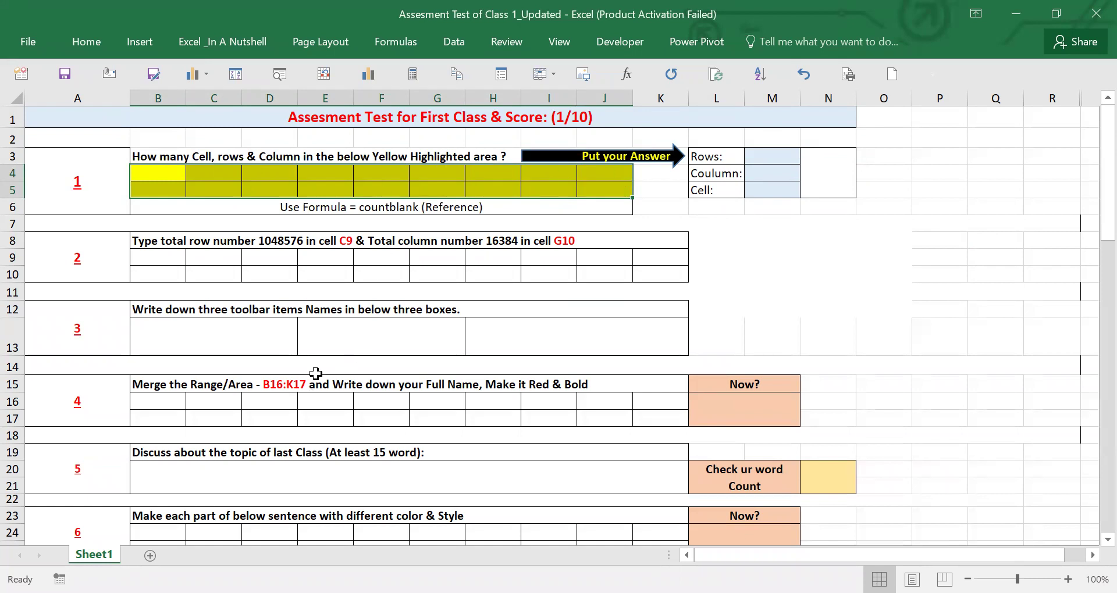
left_click(287, 176)
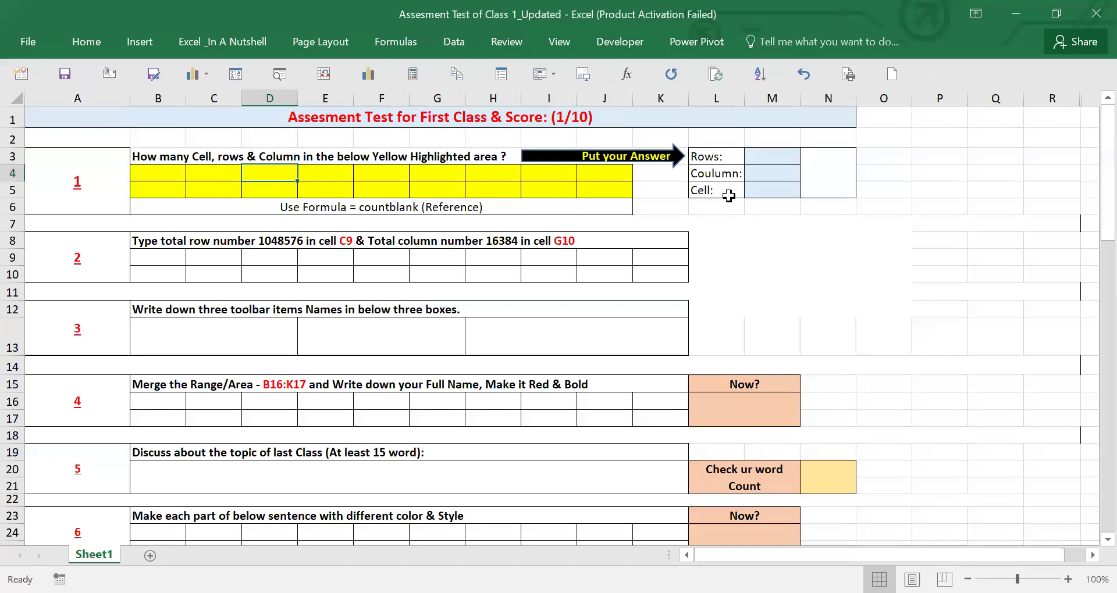
left_click(603, 175)
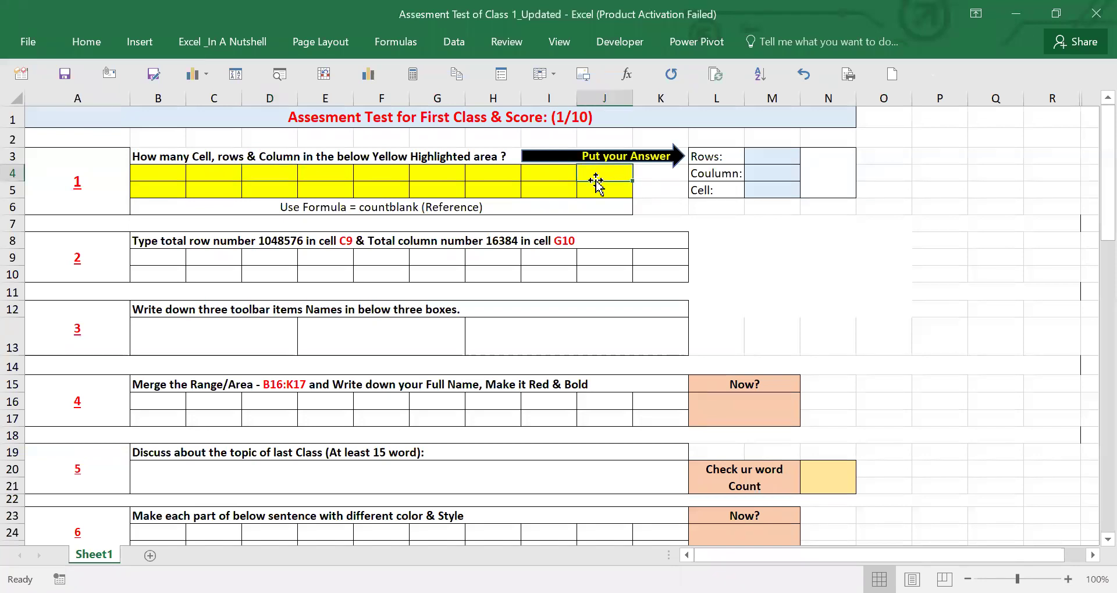
left_click_drag(600, 178, 586, 185)
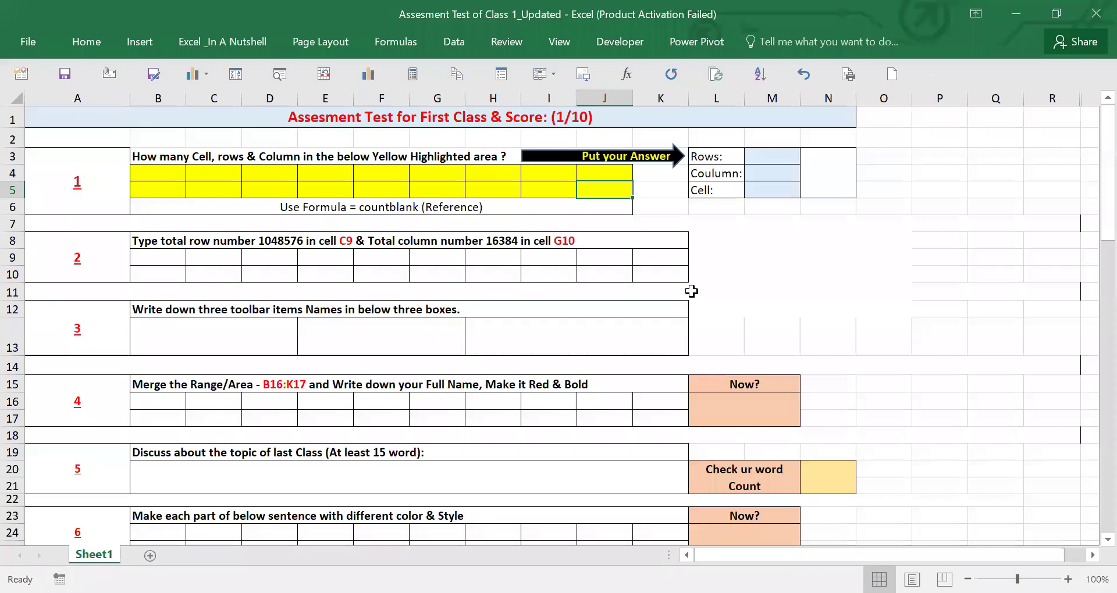
left_click(398, 178)
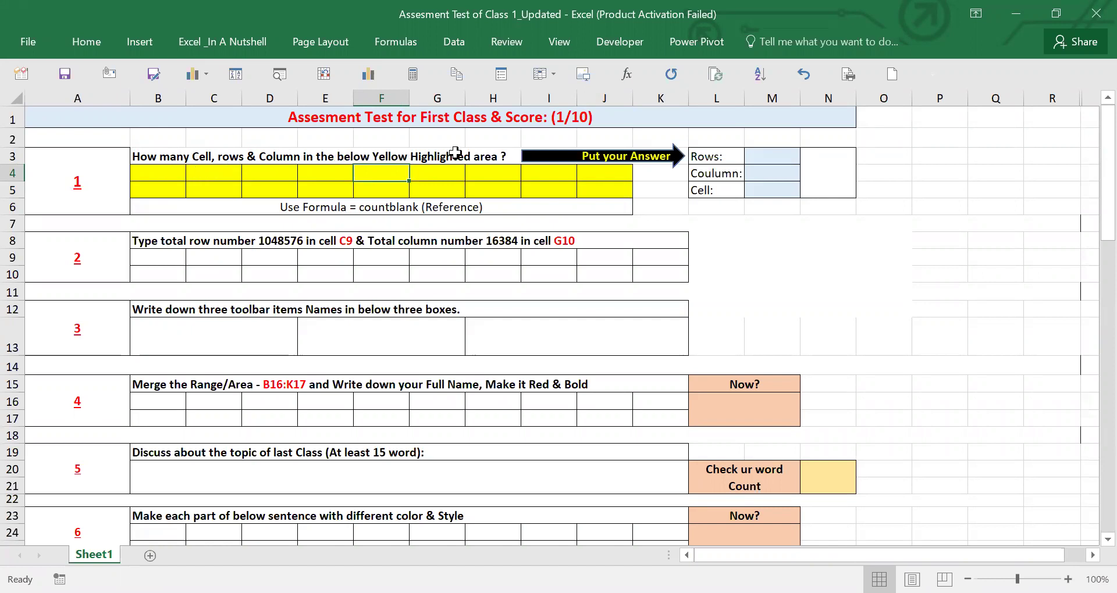
- Select B4:J5 and fill all eighteen cells with 1 at once using Ctrl+Enter
left_click_drag(175, 173, 594, 182)
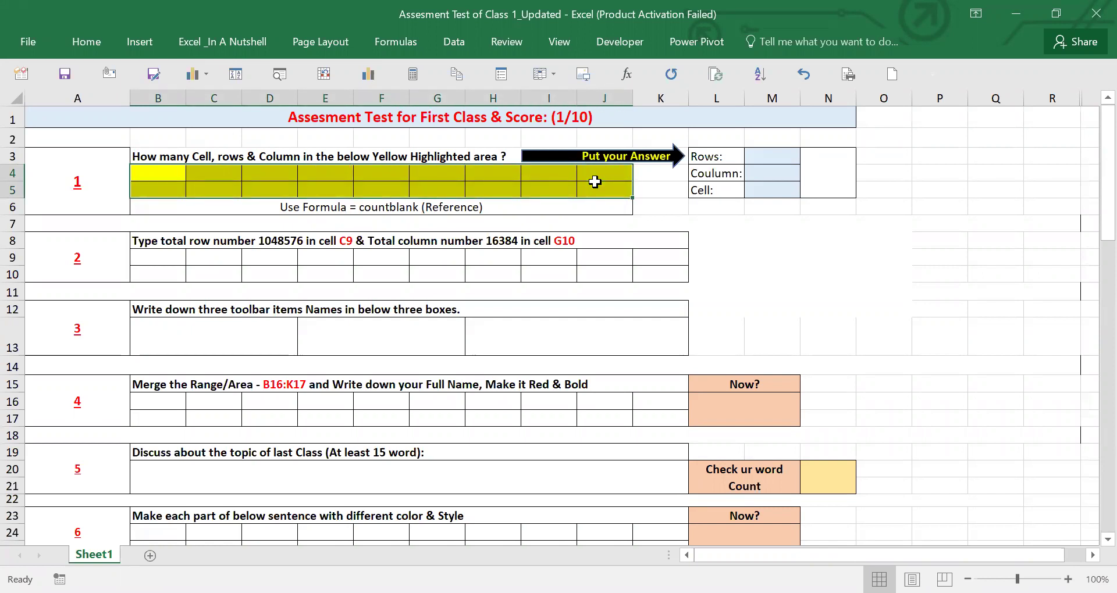
type("1")
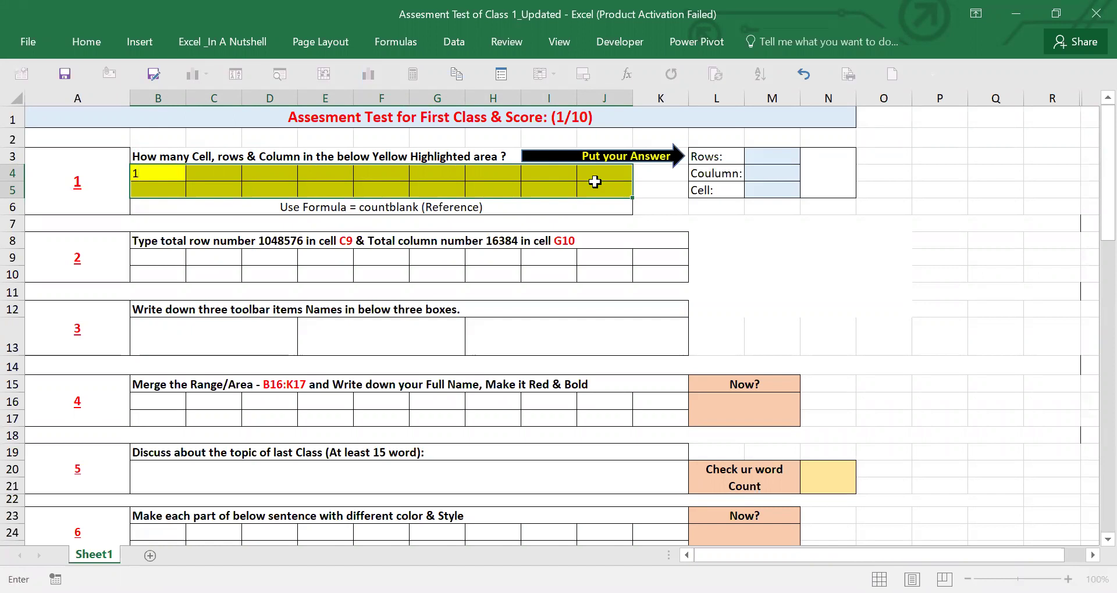
key("ctrl+Return")
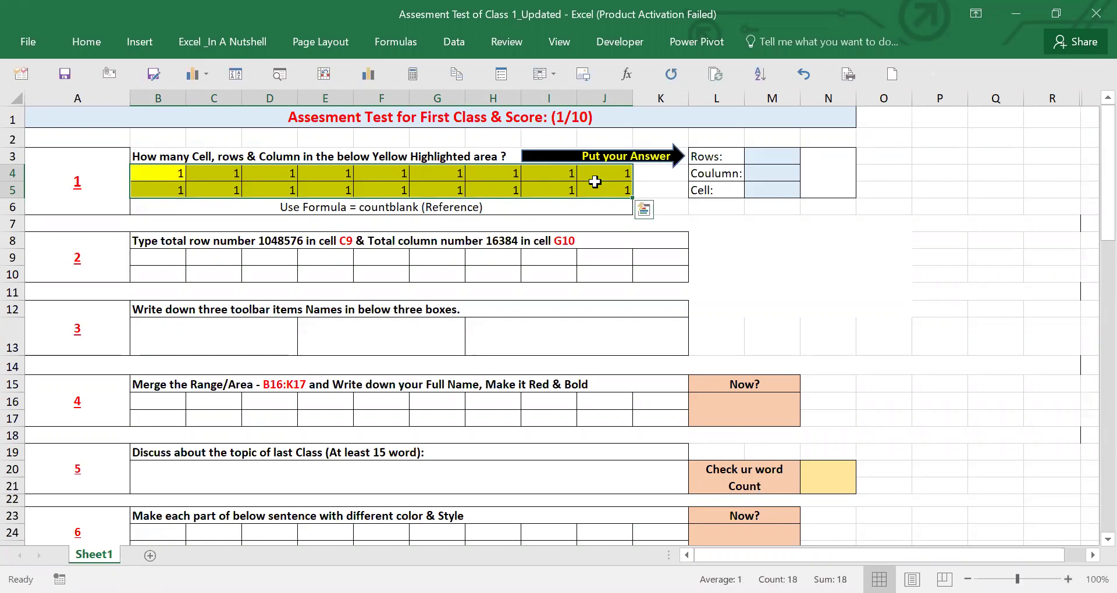
left_click_drag(154, 171, 159, 186)
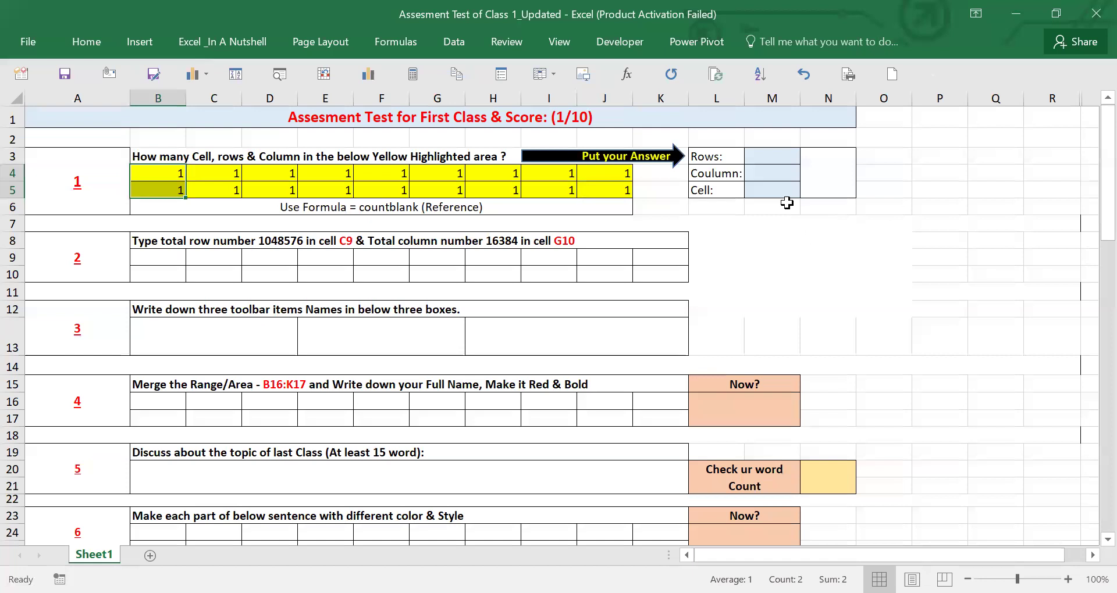
- Enter =SUM(B4:B5) in M3 so the Rows answer shows 2
left_click(757, 154)
type("=")
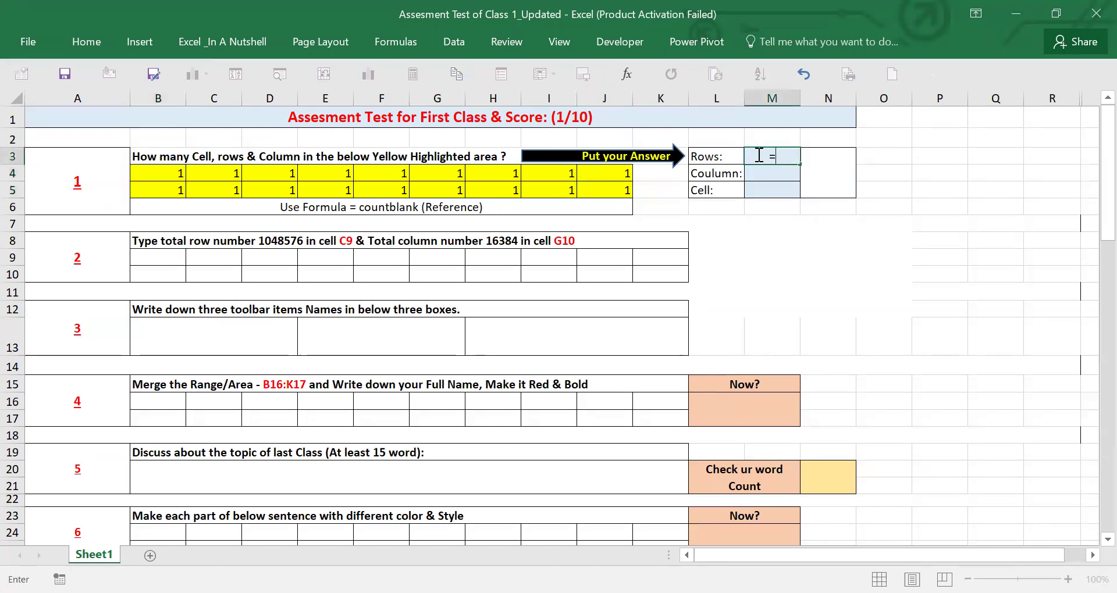
type("sum")
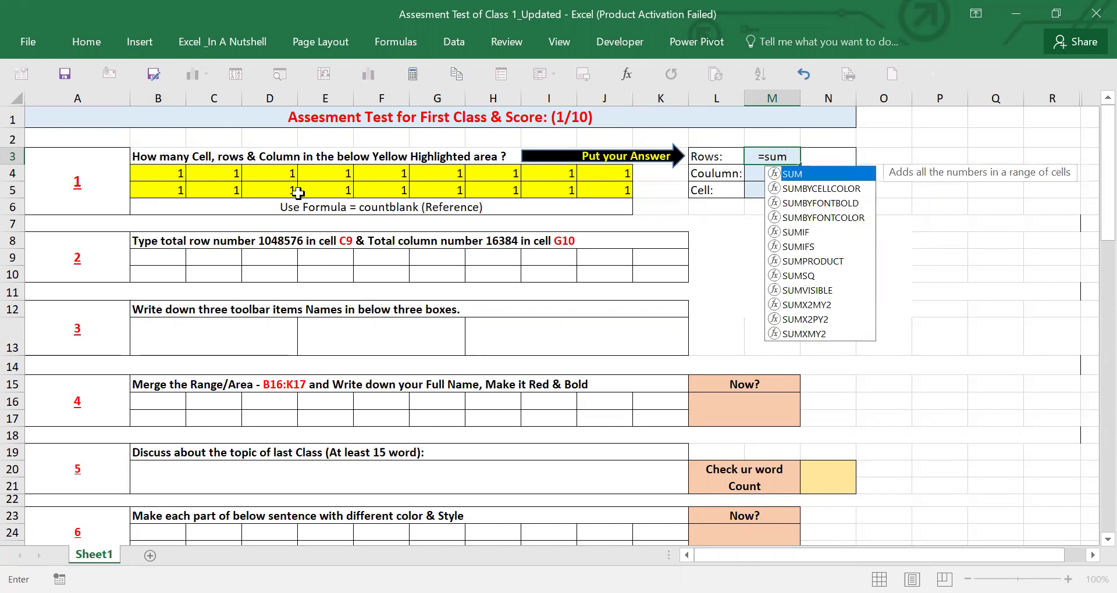
double_click(798, 174)
left_click_drag(160, 173, 162, 183)
key("Return")
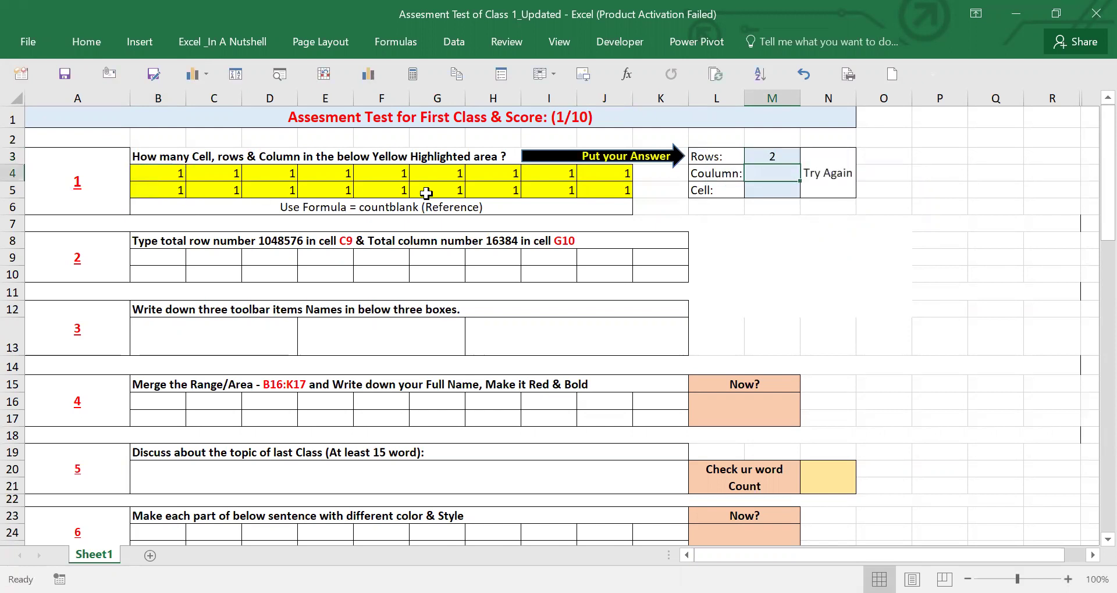
left_click(780, 156)
key("Delete")
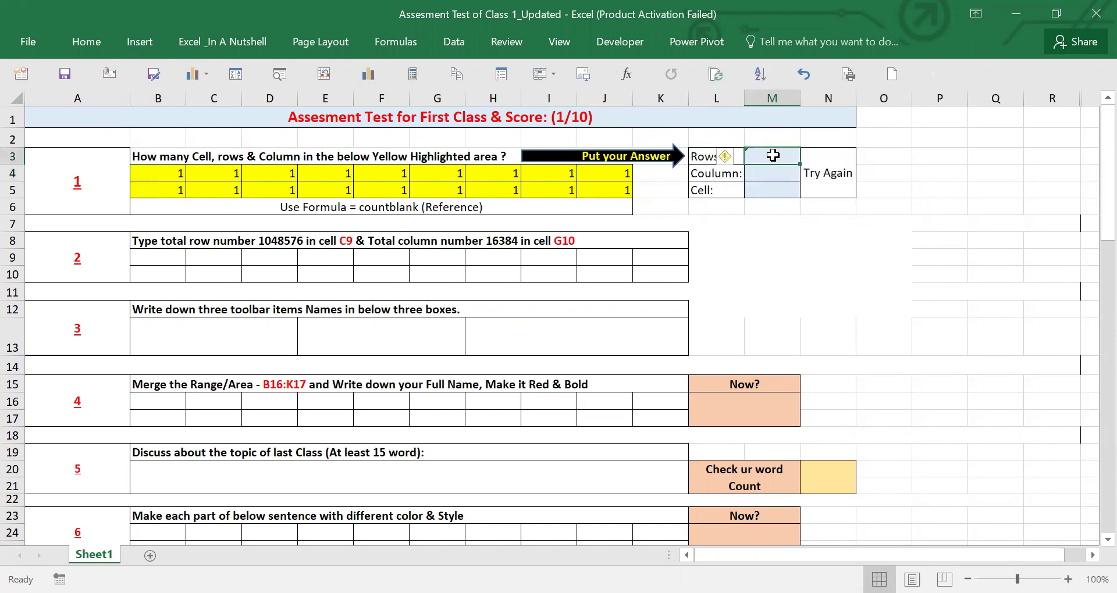
left_click(759, 173)
left_click(172, 174)
mouse_move(218, 172)
left_mouse_down()
mouse_move(657, 173)
mouse_move(618, 173)
left_mouse_up()
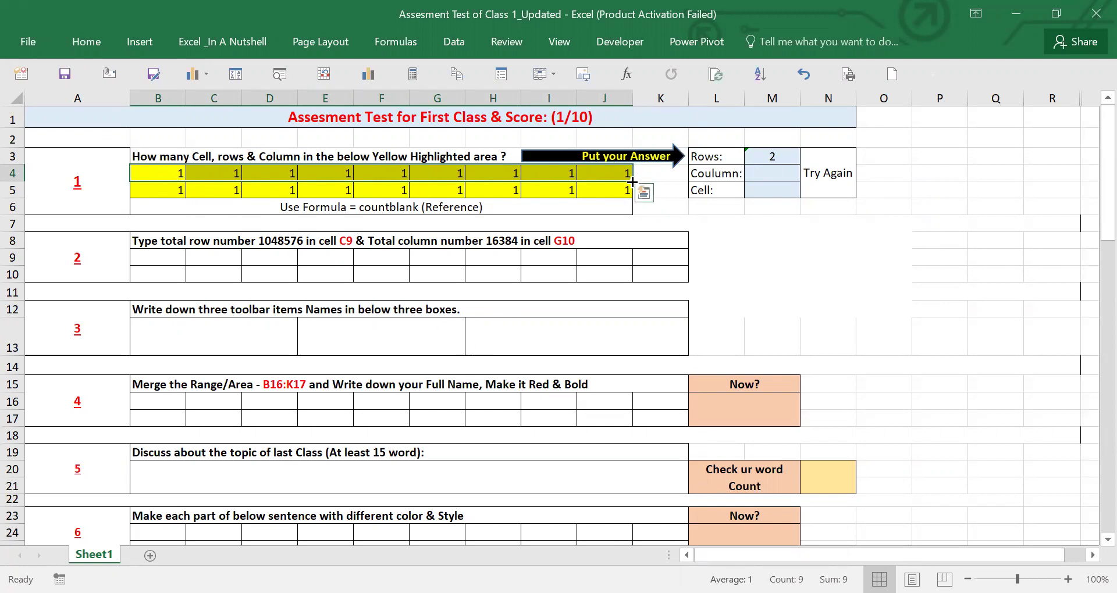
- Enter =SUM(B4:J4) in M4 so the Coulumn answer shows 9
left_click(759, 170)
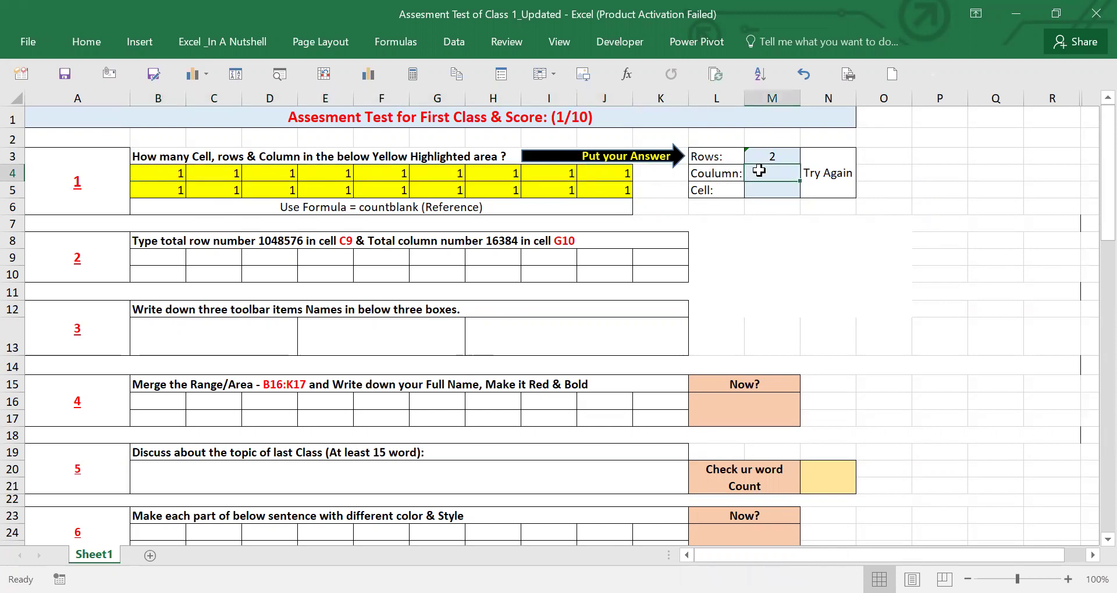
type("=s")
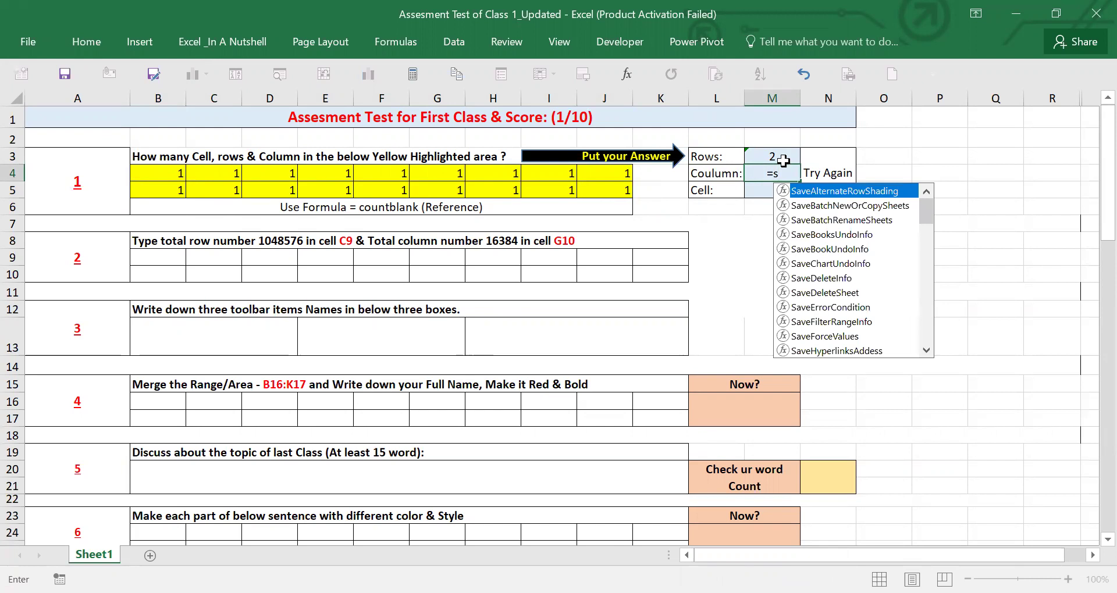
type("u")
left_click(797, 221)
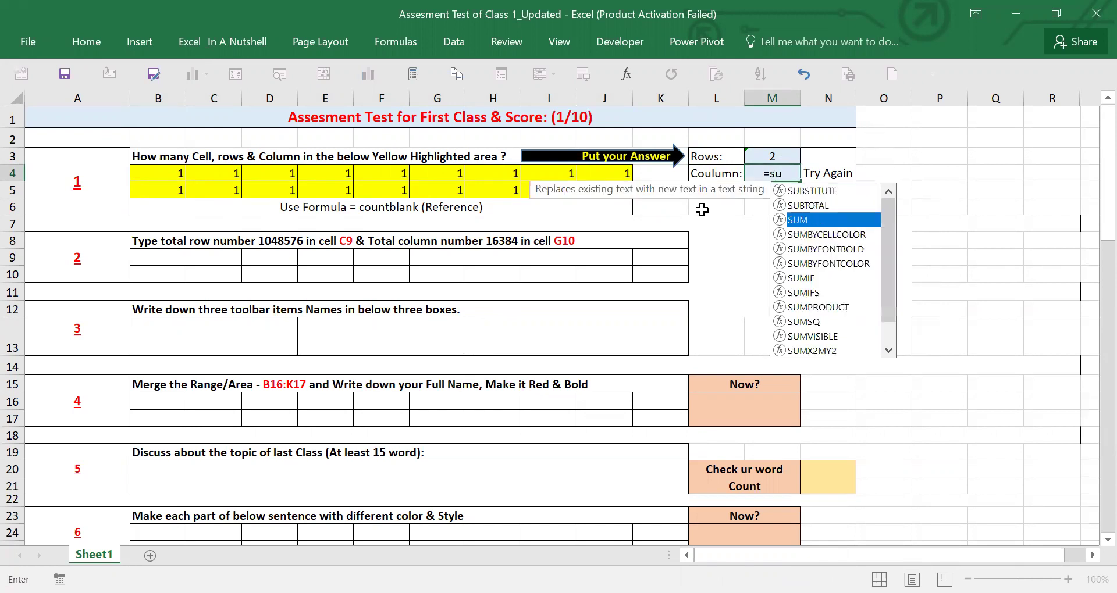
key("Tab")
left_click(161, 174)
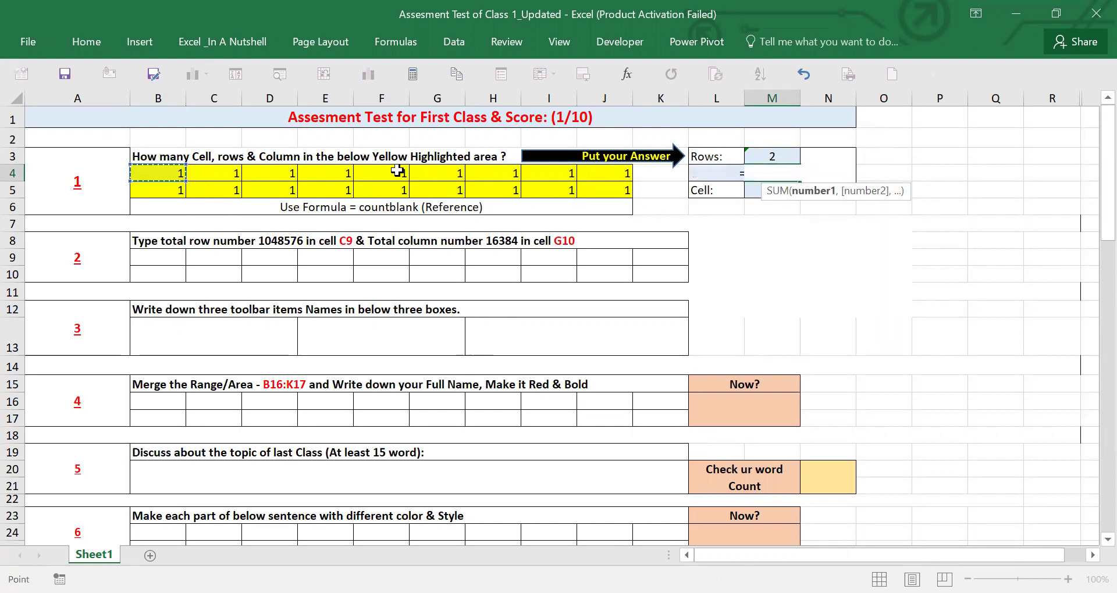
left_click(582, 172, "shift")
key("Return")
left_click(761, 177)
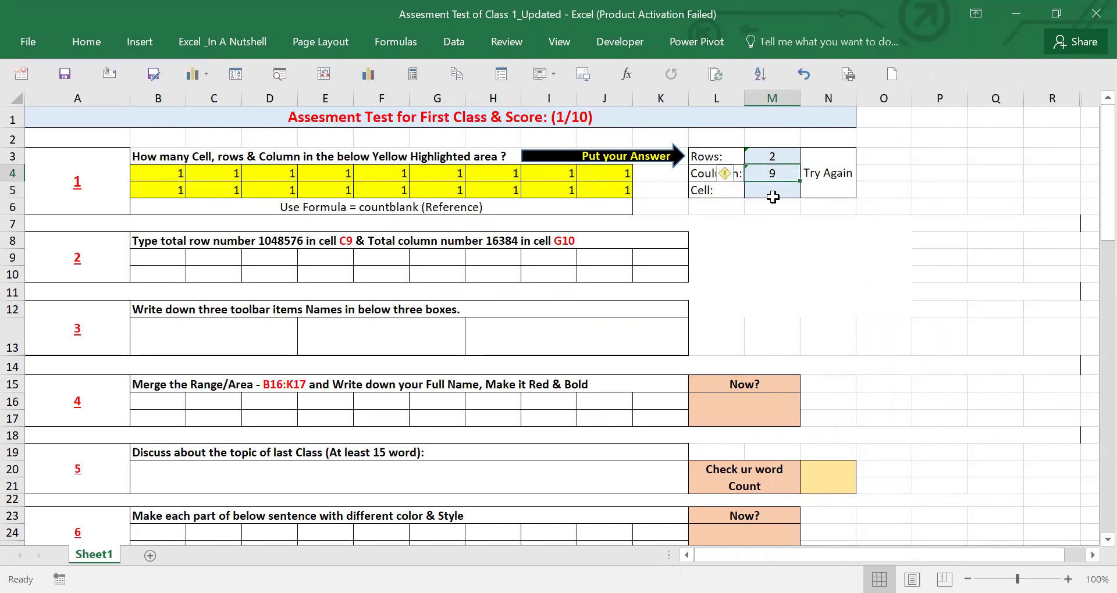
left_click(772, 194)
left_click_drag(163, 175, 625, 191)
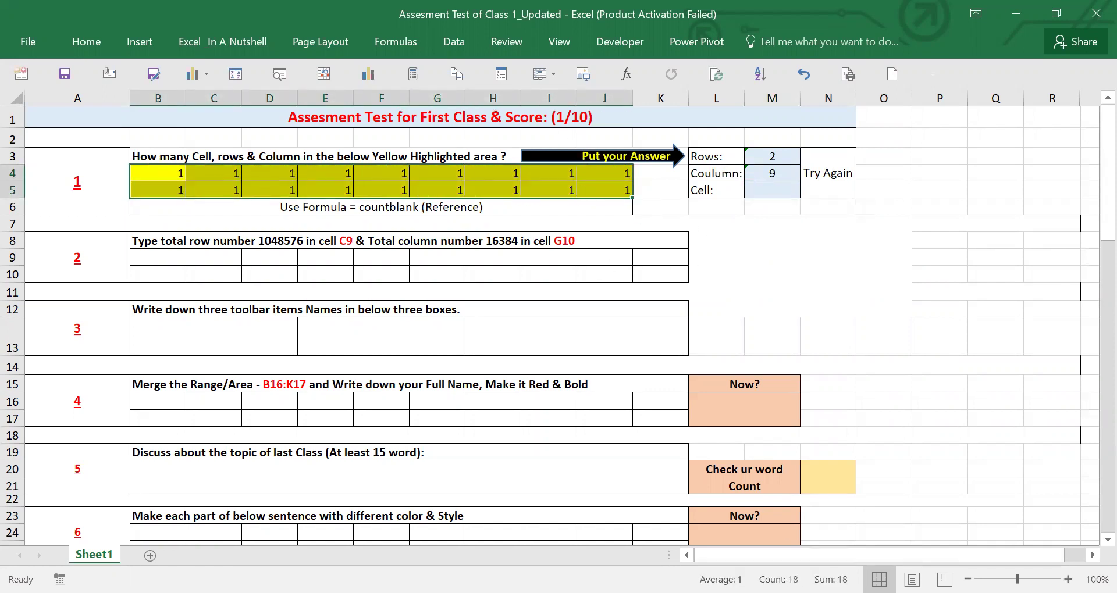
- Enter =SUM(B4:J5) in M5 so the Cell answer shows 18 and 'Great Job' appears
left_click(762, 190)
type("sum")
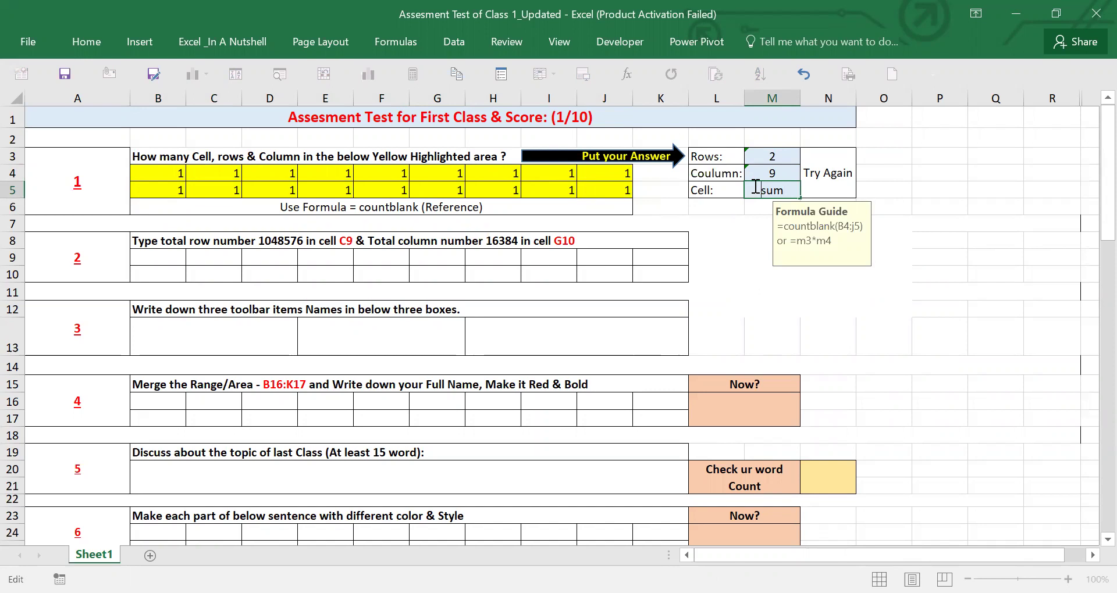
type("=")
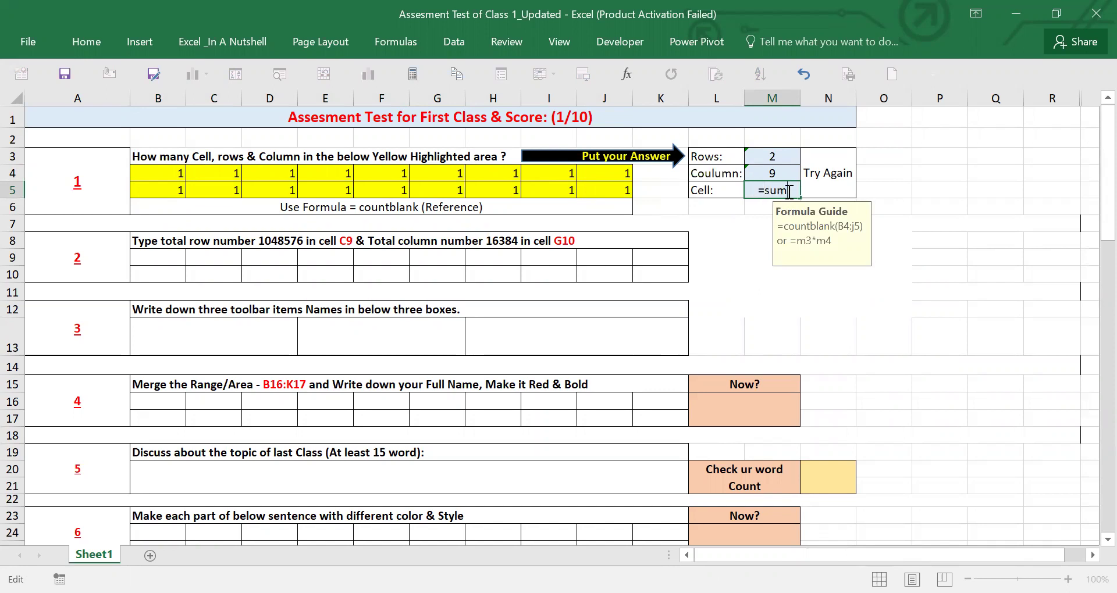
type("(")
left_click(187, 174)
left_click_drag(188, 174, 602, 182)
type(")")
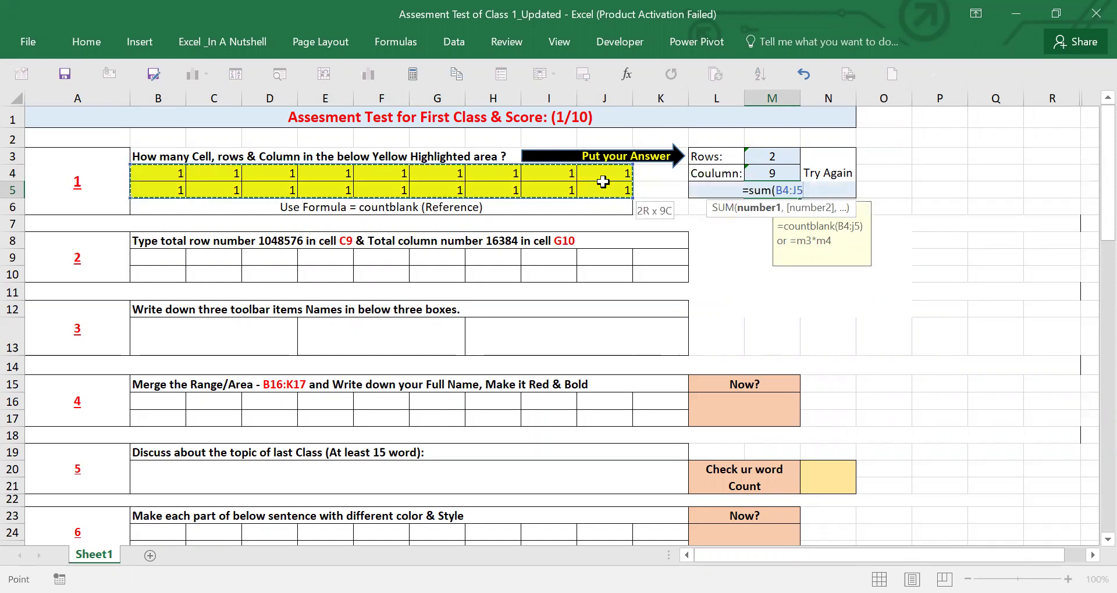
key("Return")
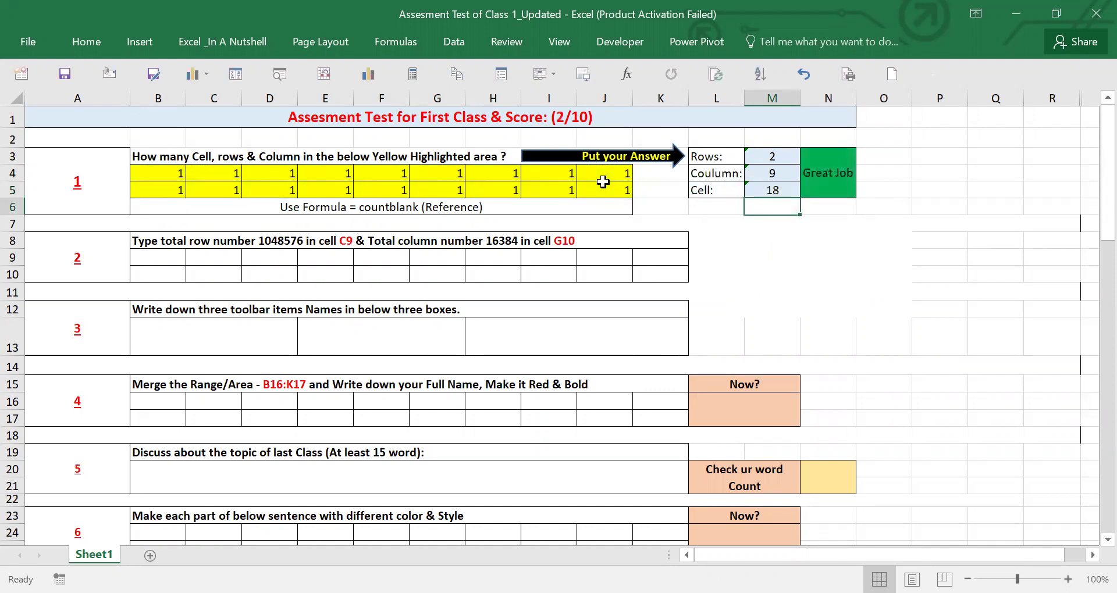
left_click(772, 191)
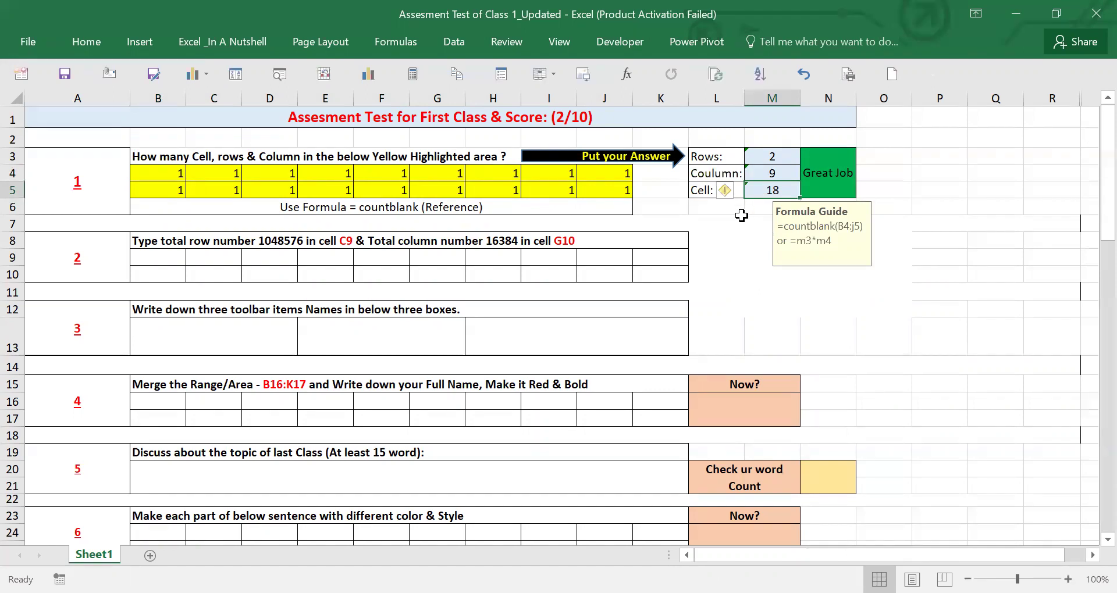
left_click(847, 167)
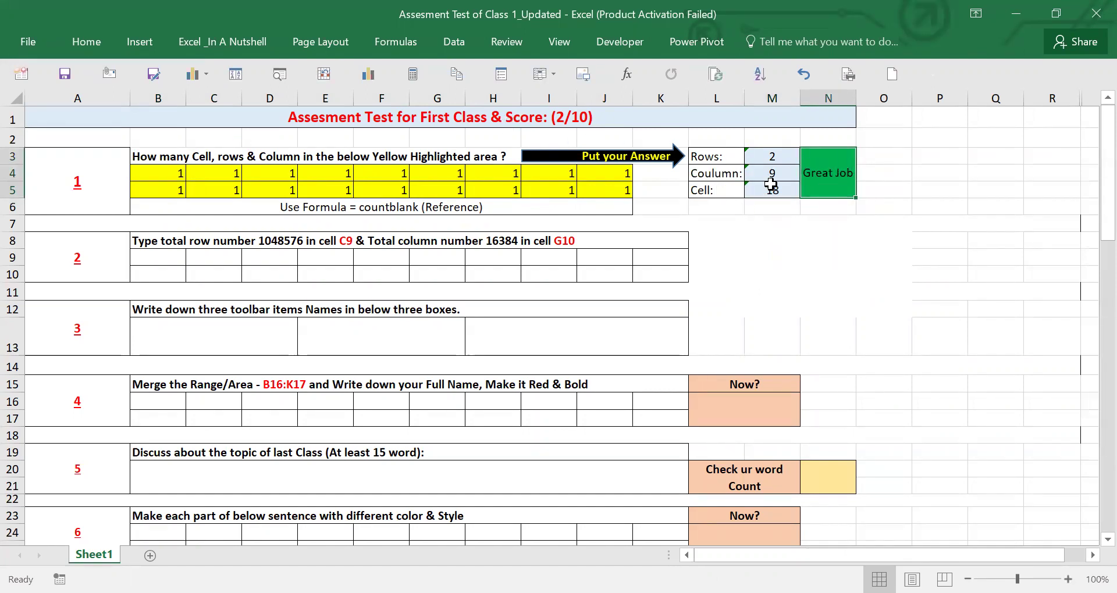
left_click_drag(767, 156, 769, 190)
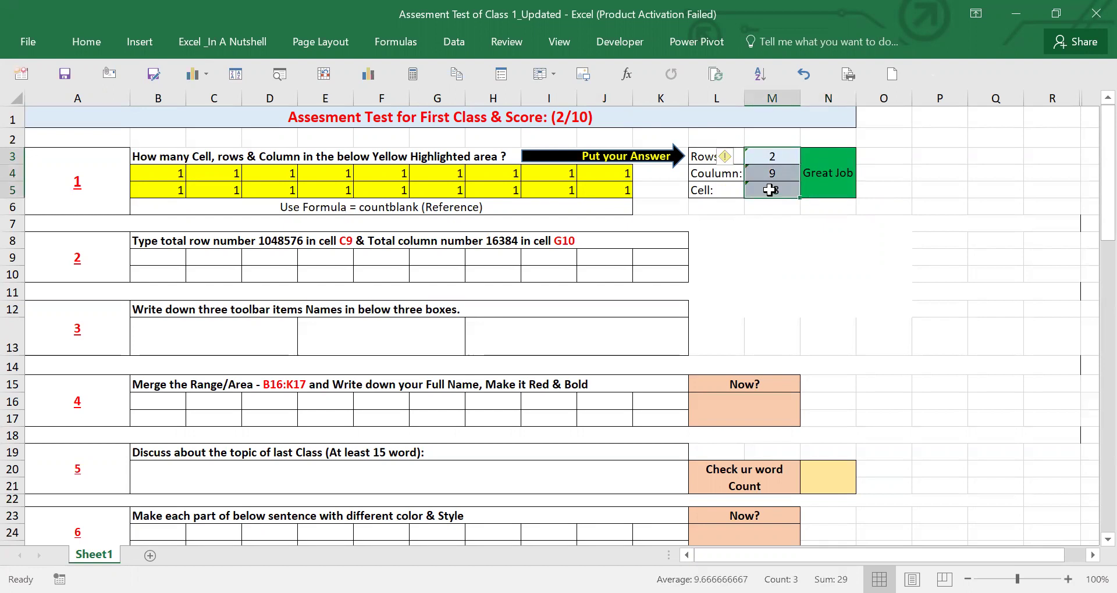
left_click(829, 182)
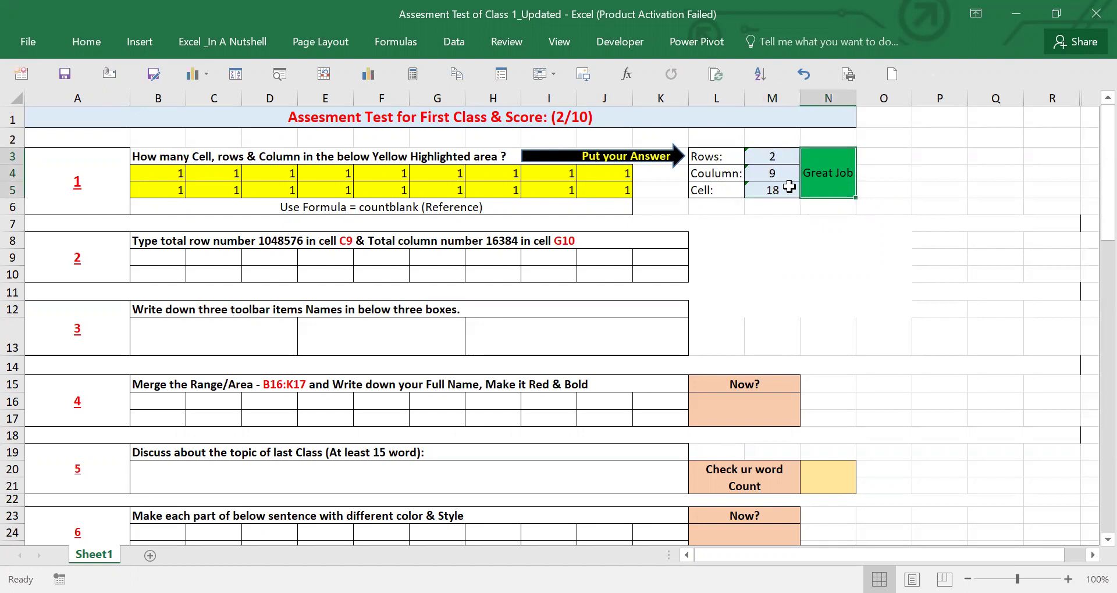
left_click_drag(771, 158, 773, 184)
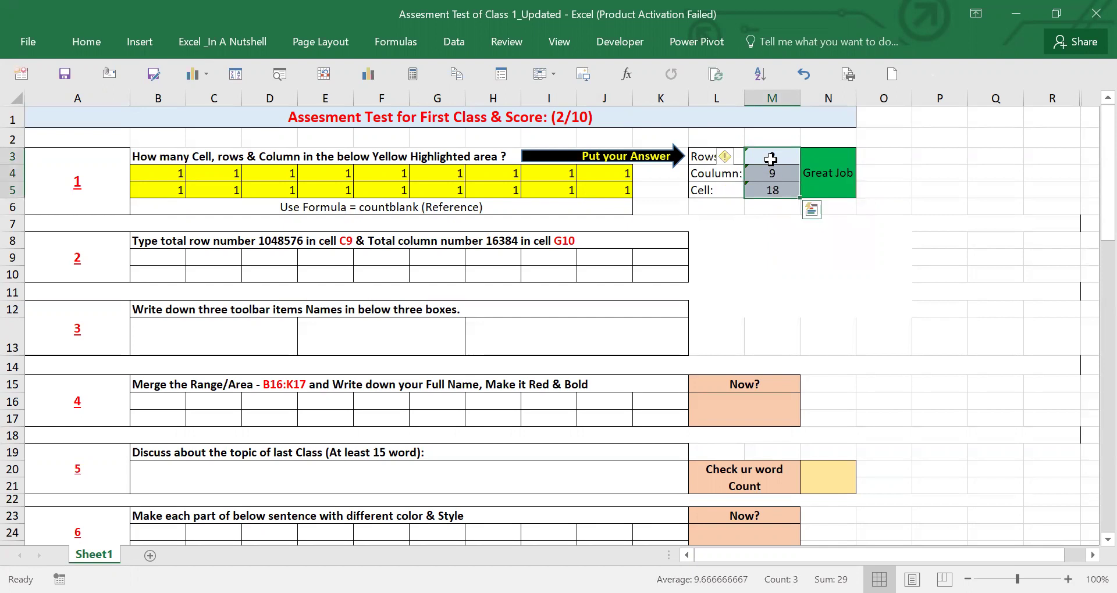
left_click(770, 157)
type("1")
key("Return")
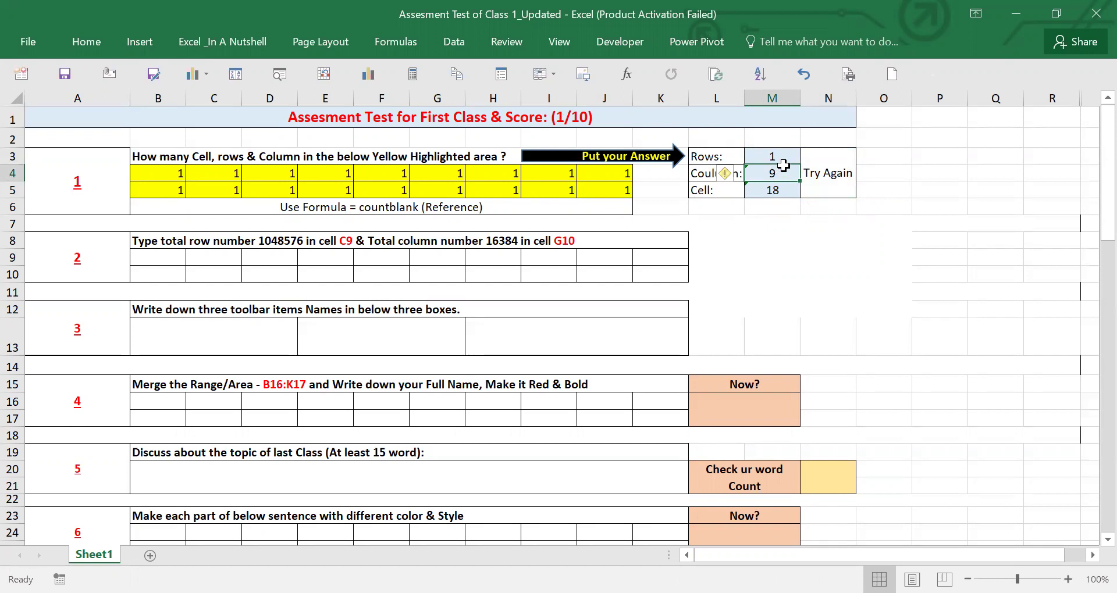
left_click(780, 156)
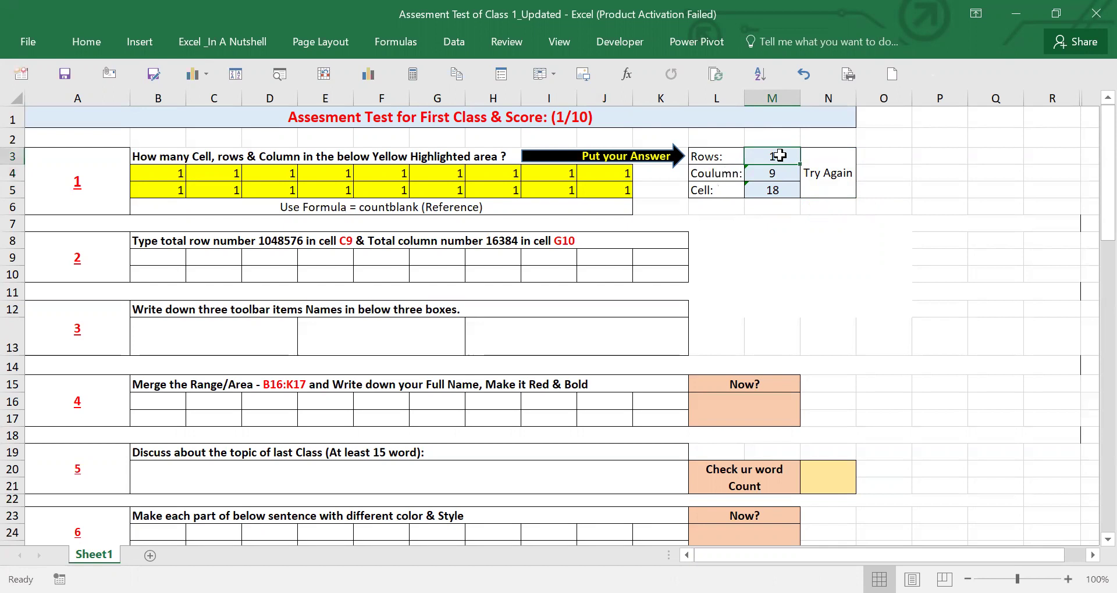
type("2")
key("Return")
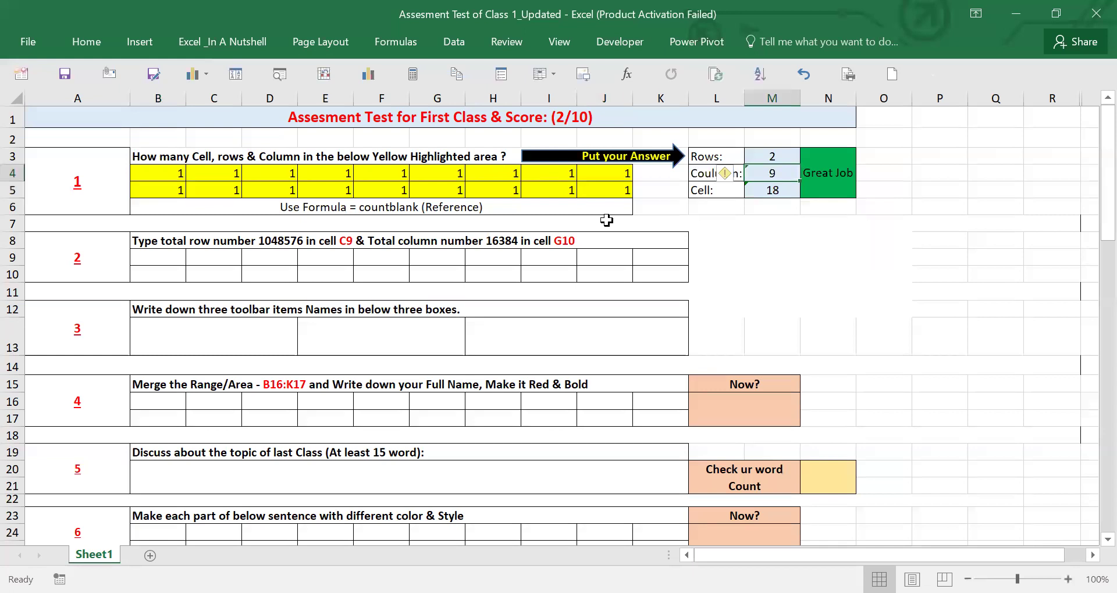
- Clear the 1s from B4:J5, enter =COUNTBLANK(B4:B5) in M3 and fill it down to M5
left_click_drag(168, 176, 600, 192)
key("Delete")
left_click(765, 157)
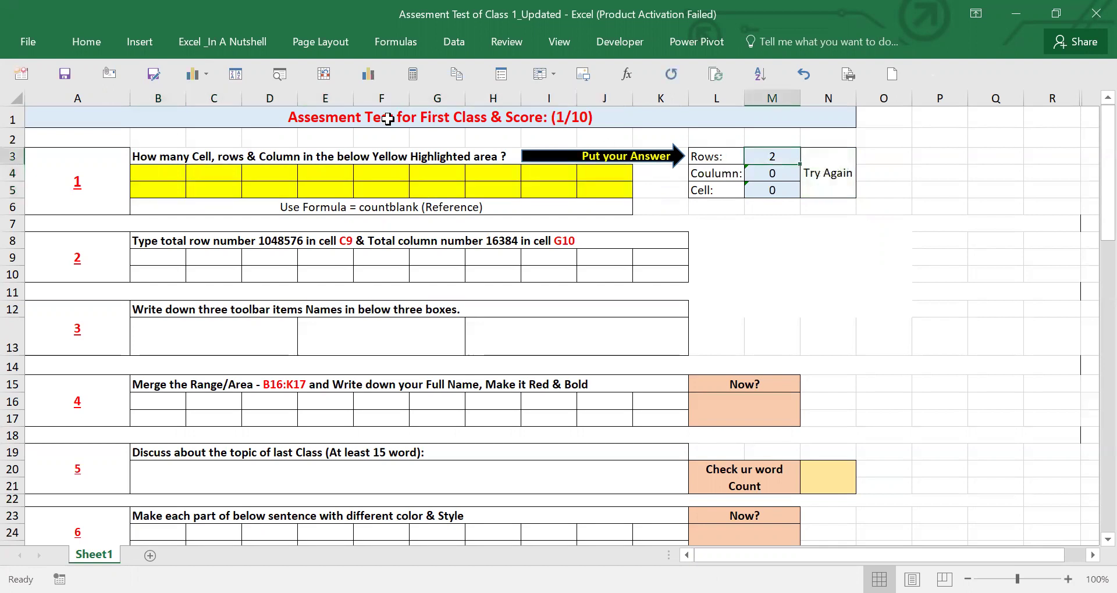
type("=")
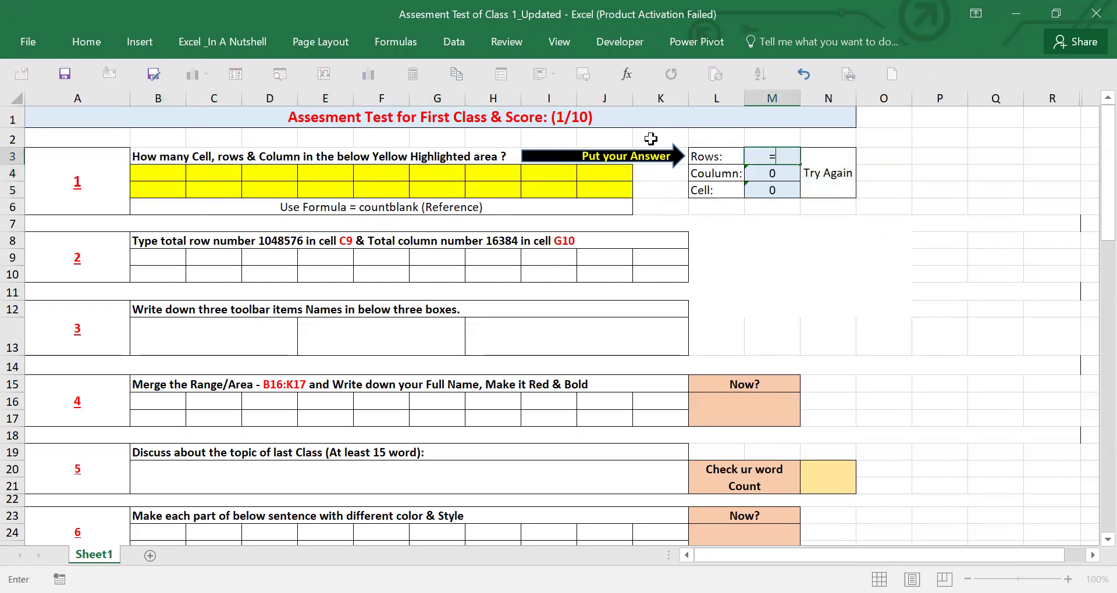
type("coun")
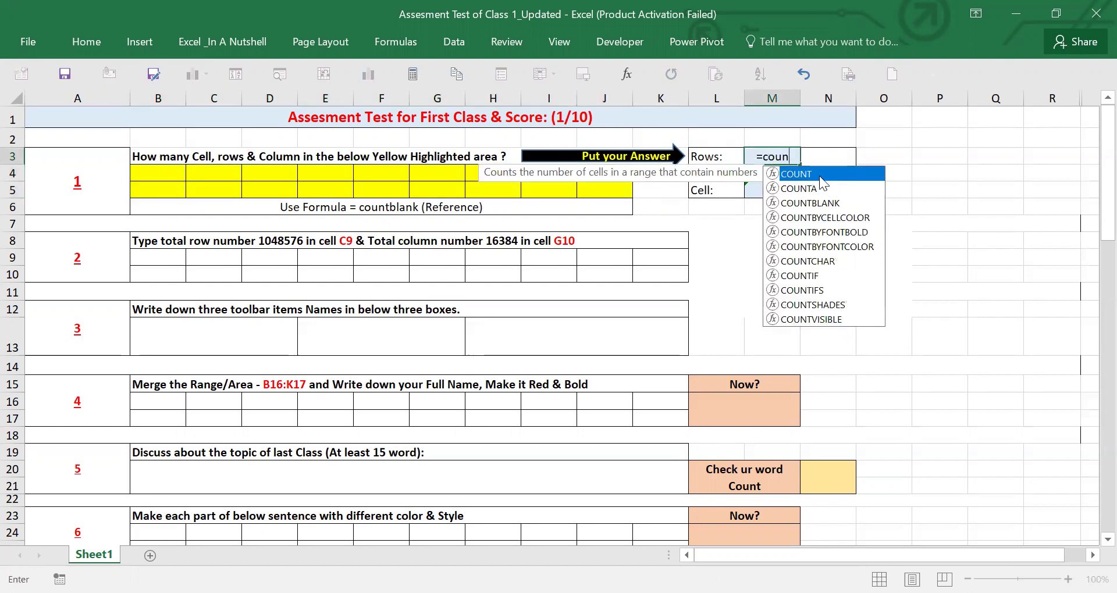
double_click(820, 203)
left_click(148, 178)
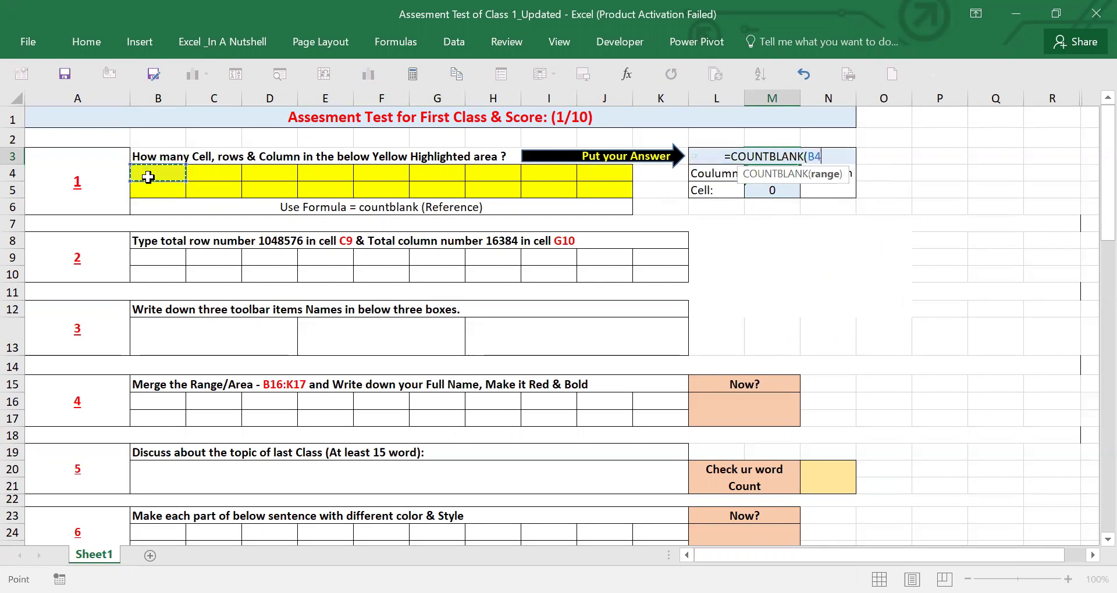
left_click_drag(148, 181, 149, 185)
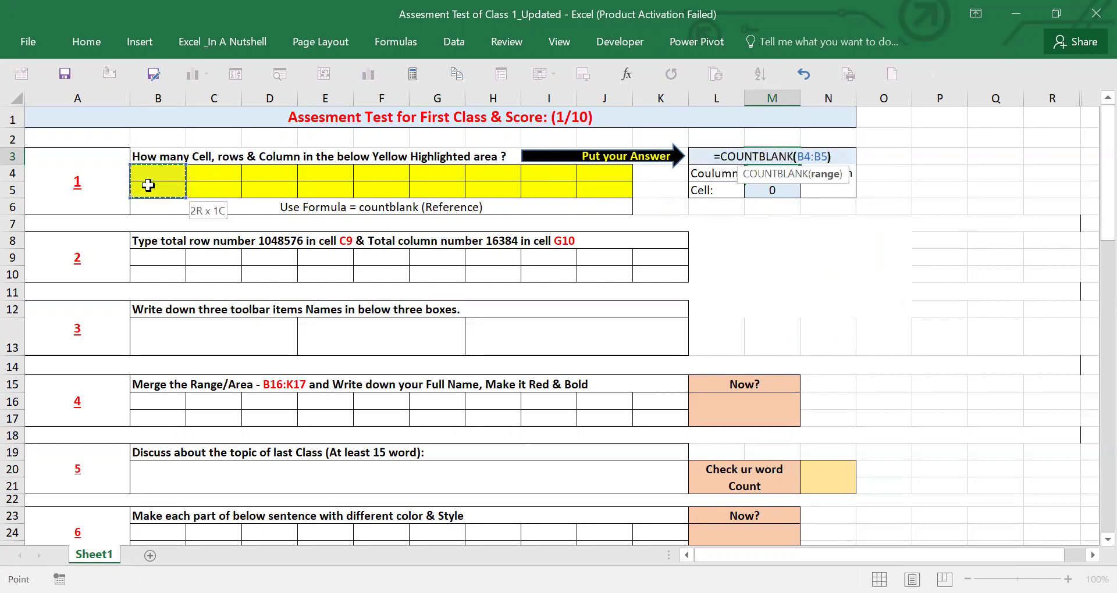
key("Return")
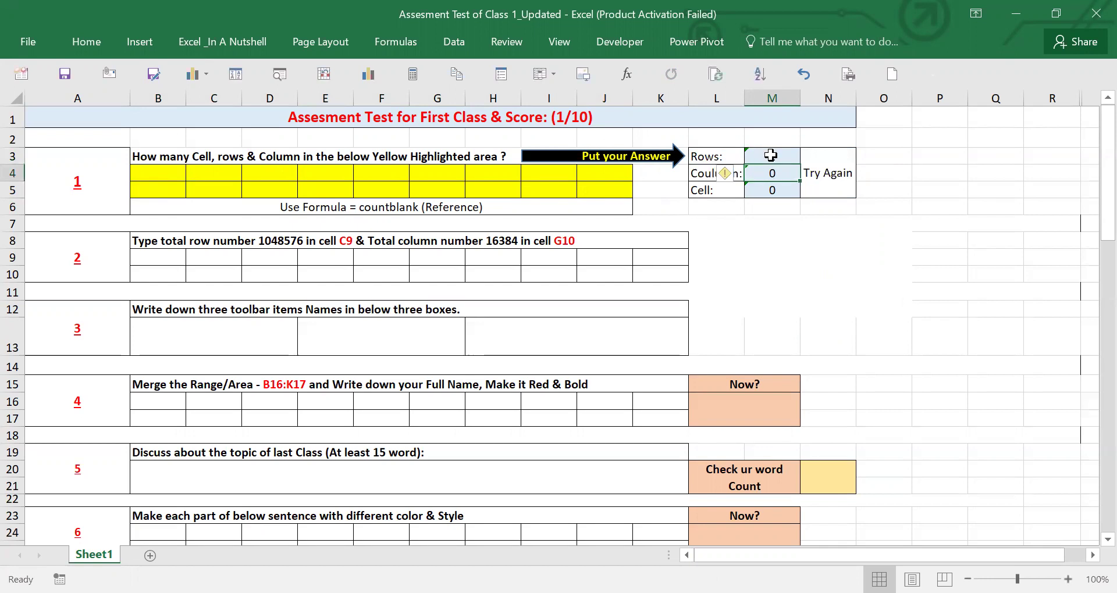
left_click(769, 155)
left_click_drag(801, 166, 801, 196)
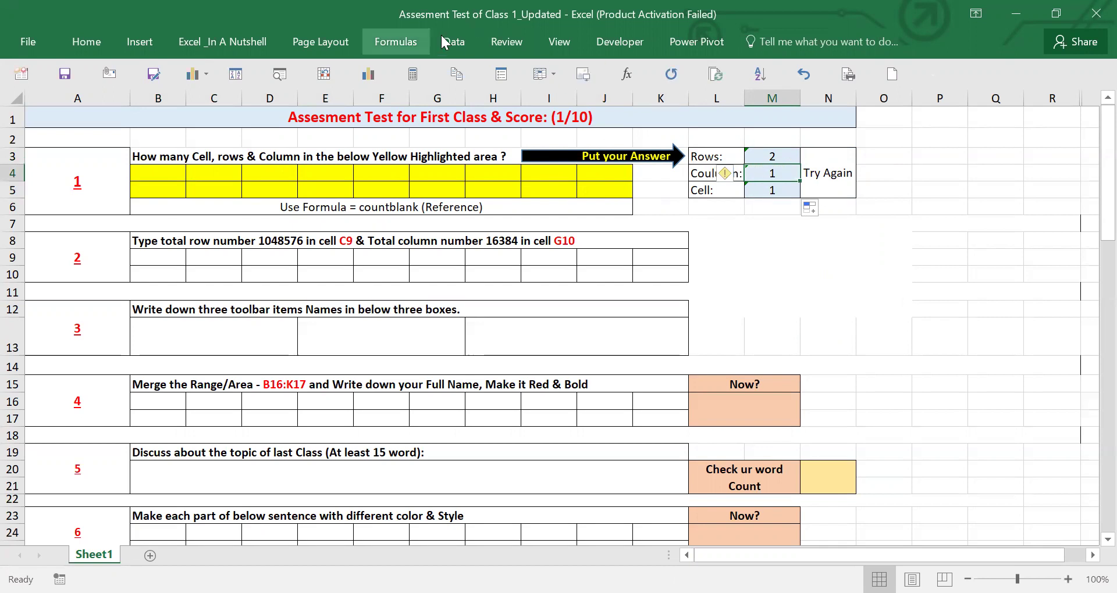
- Show the formula bar and correct M4 to =COUNTBLANK(B4:J4), giving 9
left_click(552, 41)
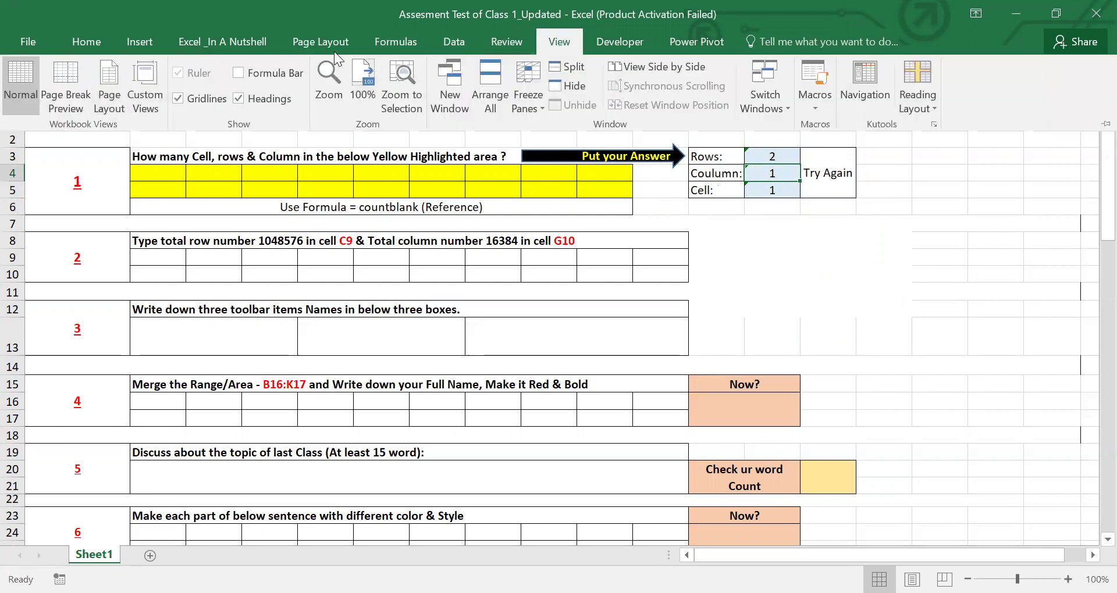
left_click(238, 73)
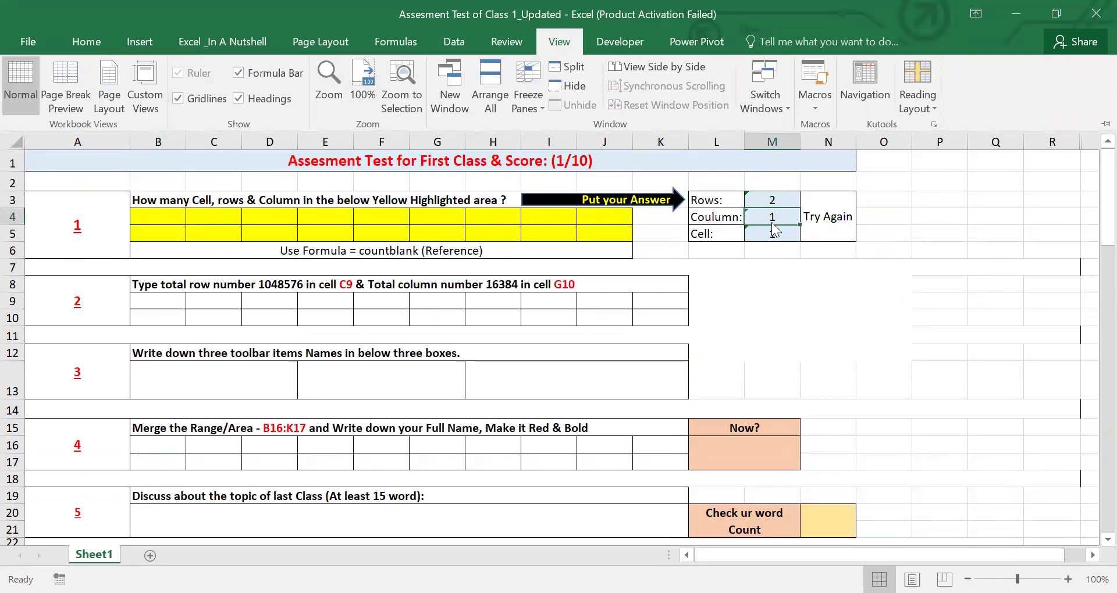
key("ctrl+F1")
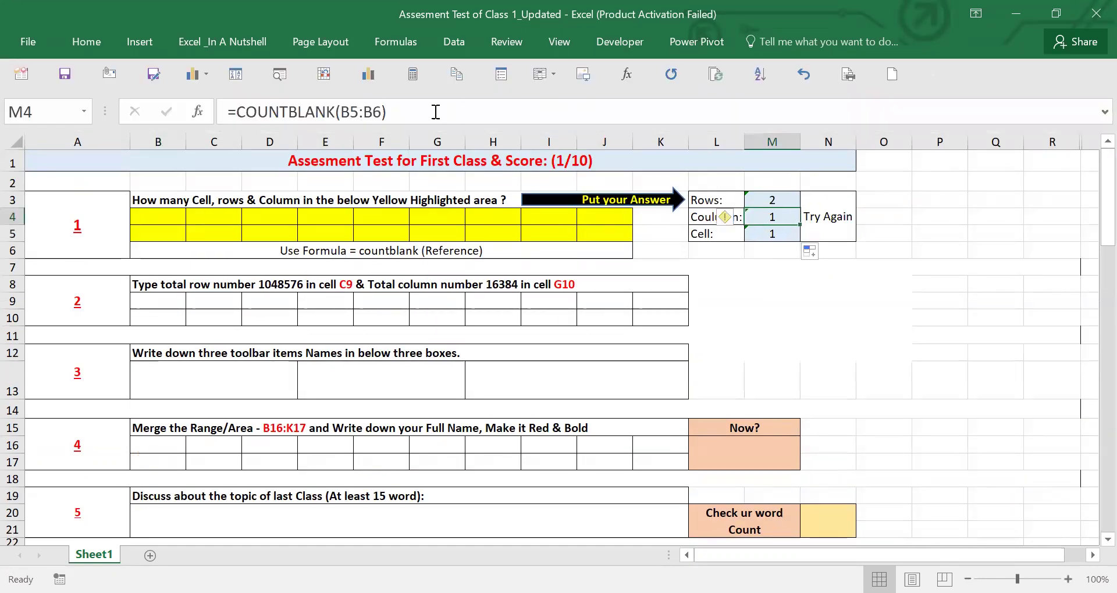
left_click_drag(342, 112, 381, 112)
key("BackSpace")
left_click(155, 219)
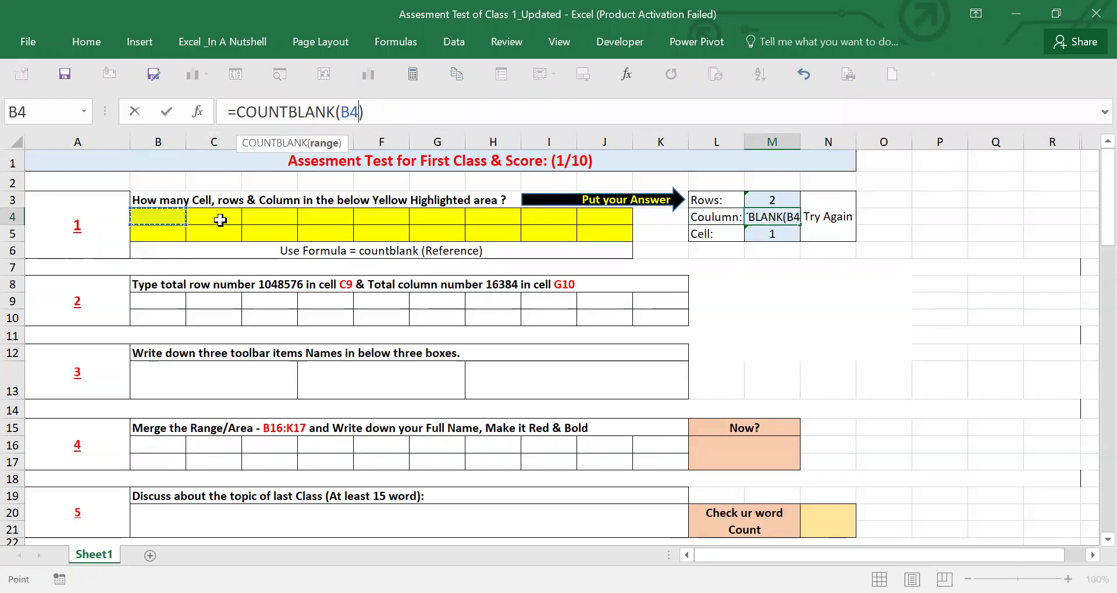
left_click(581, 216, "shift")
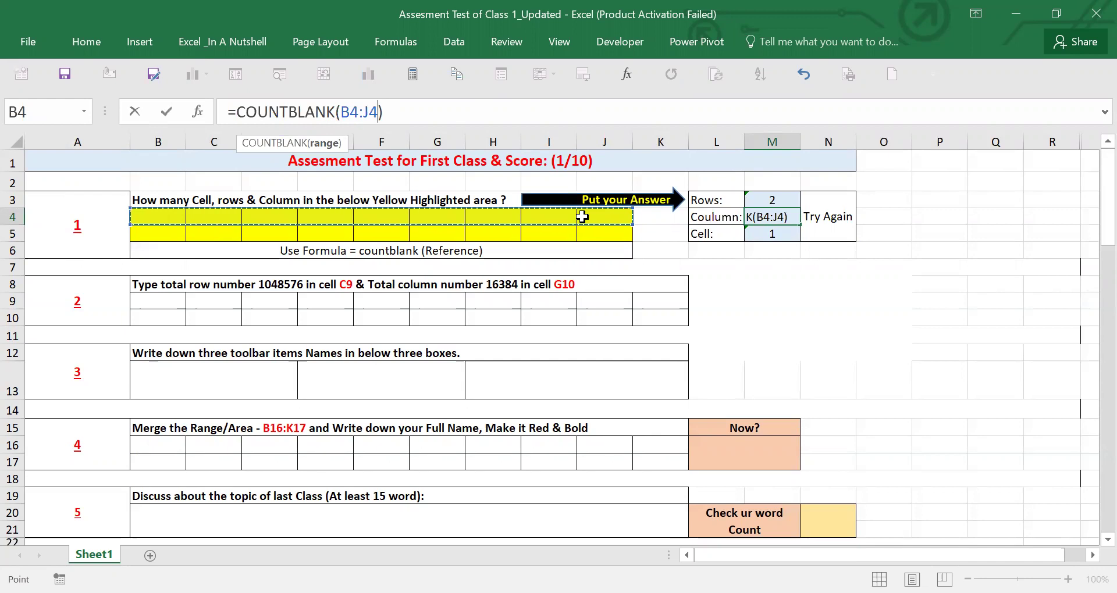
key("Return")
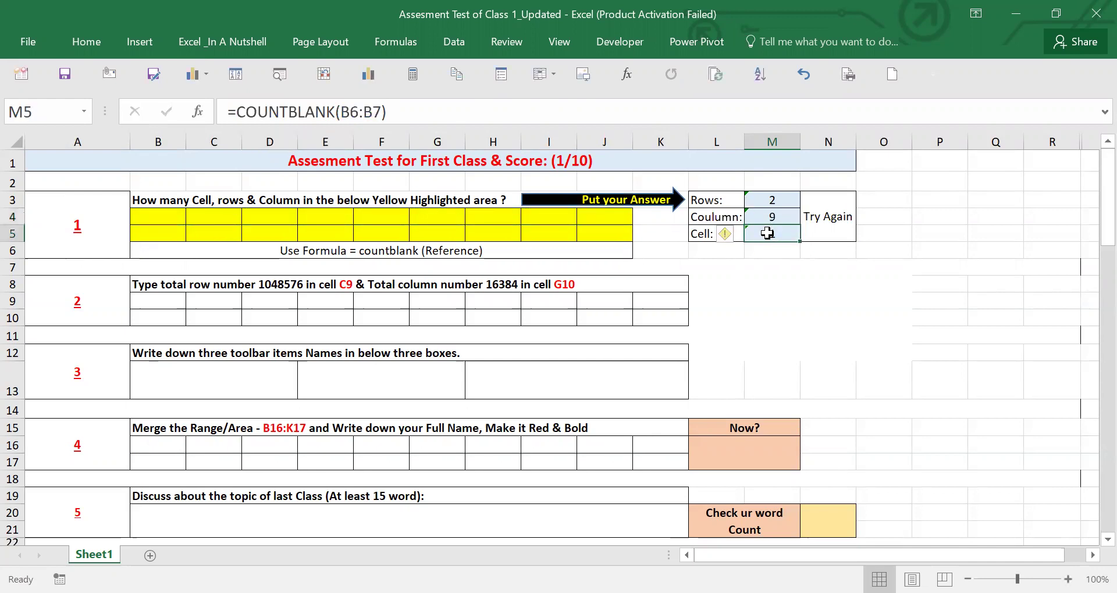
- Enter 18 as the Cell answer in M5
type("18")
key("Return")
left_click(206, 291)
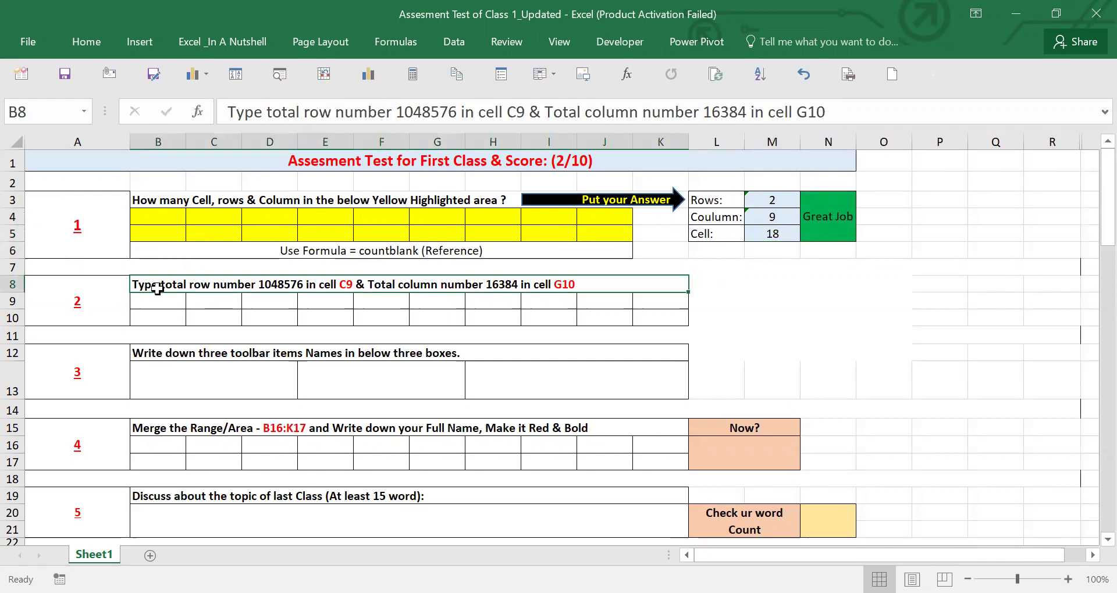
- Copy the row count 1048576 from question 2's text and paste it into C9
double_click(262, 284)
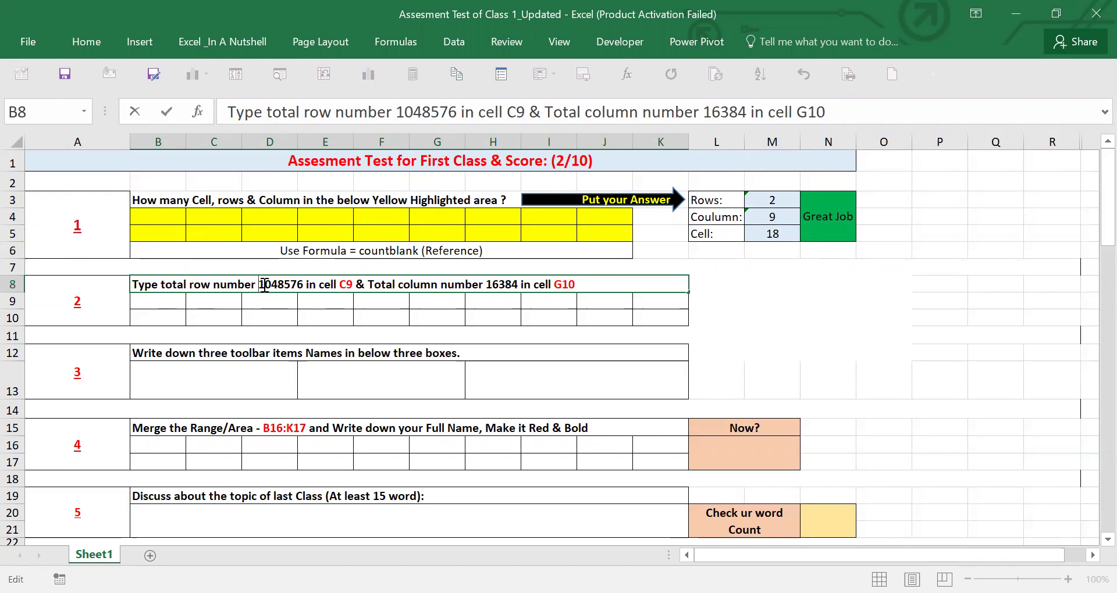
left_click(332, 300)
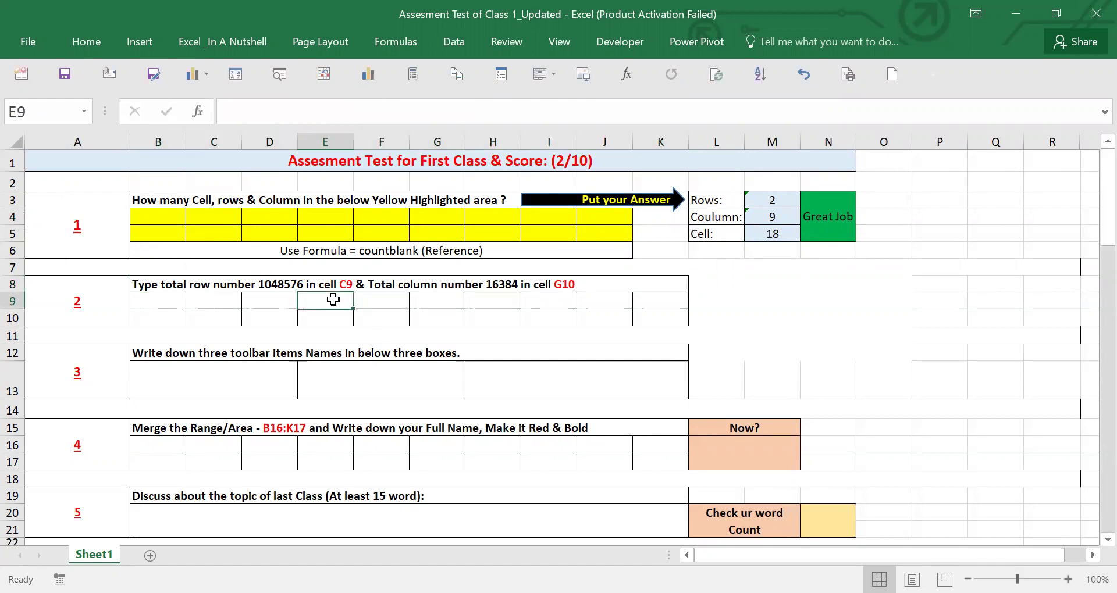
left_click(505, 42)
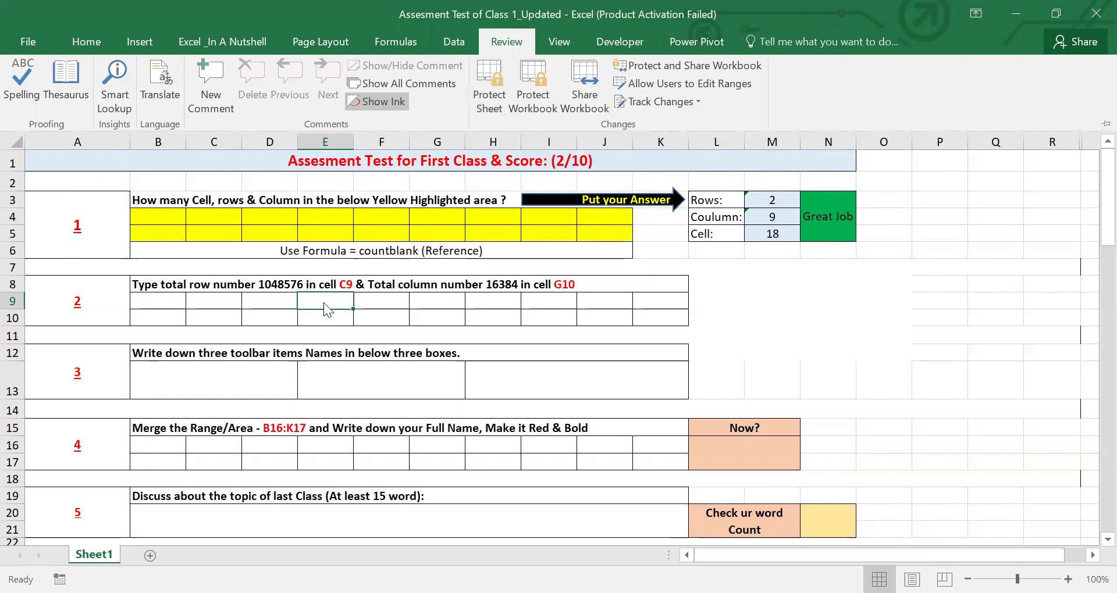
double_click(267, 285)
left_click_drag(261, 285, 304, 285)
key("ctrl+c")
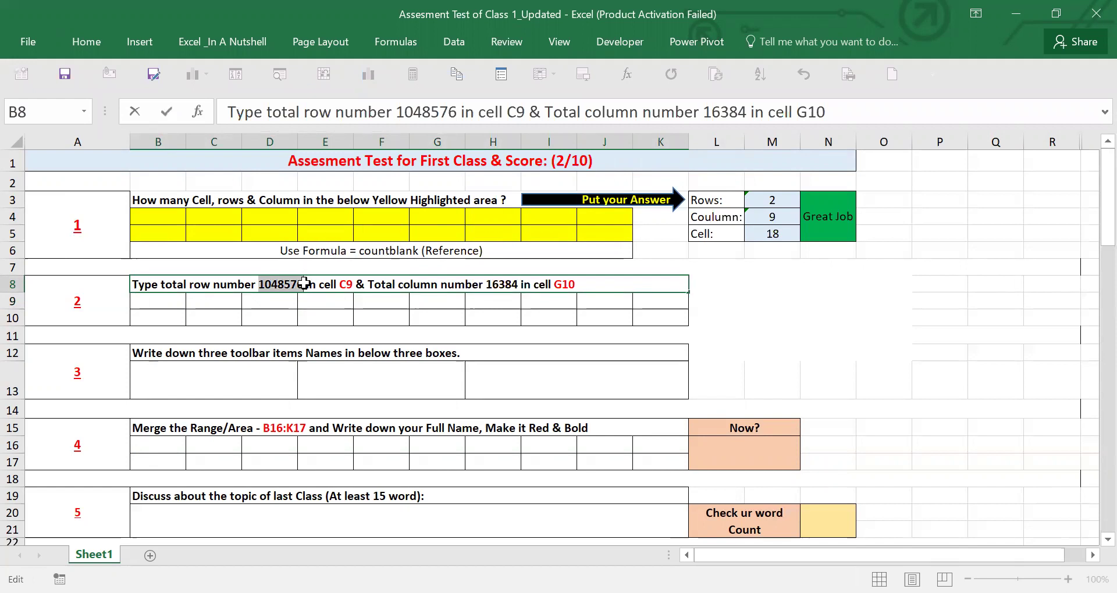
key("Return")
left_click(333, 284)
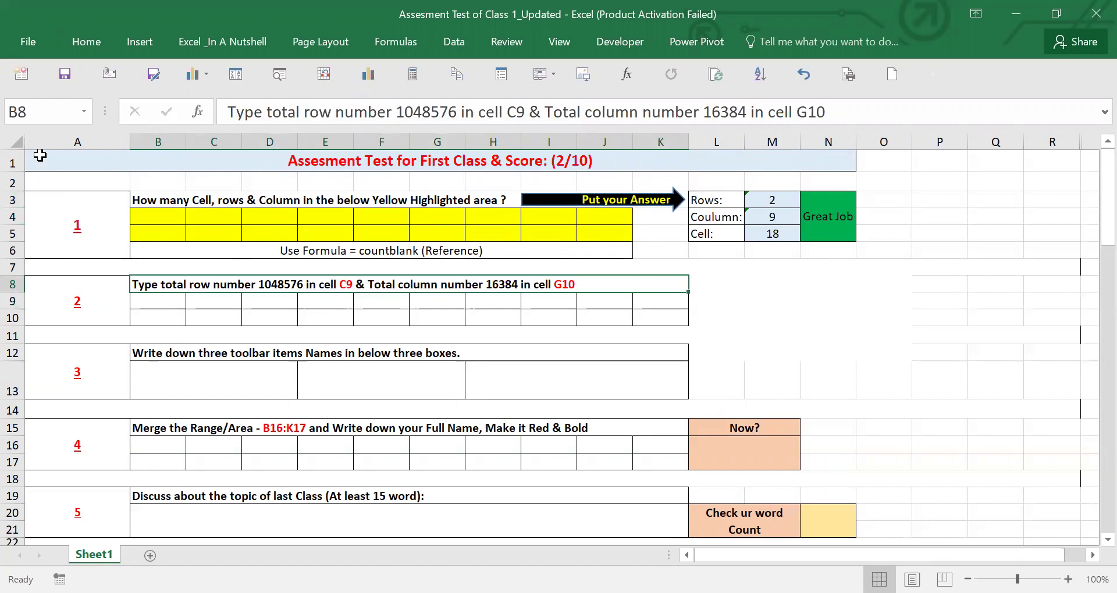
left_click(49, 115)
type("c9")
key("Return")
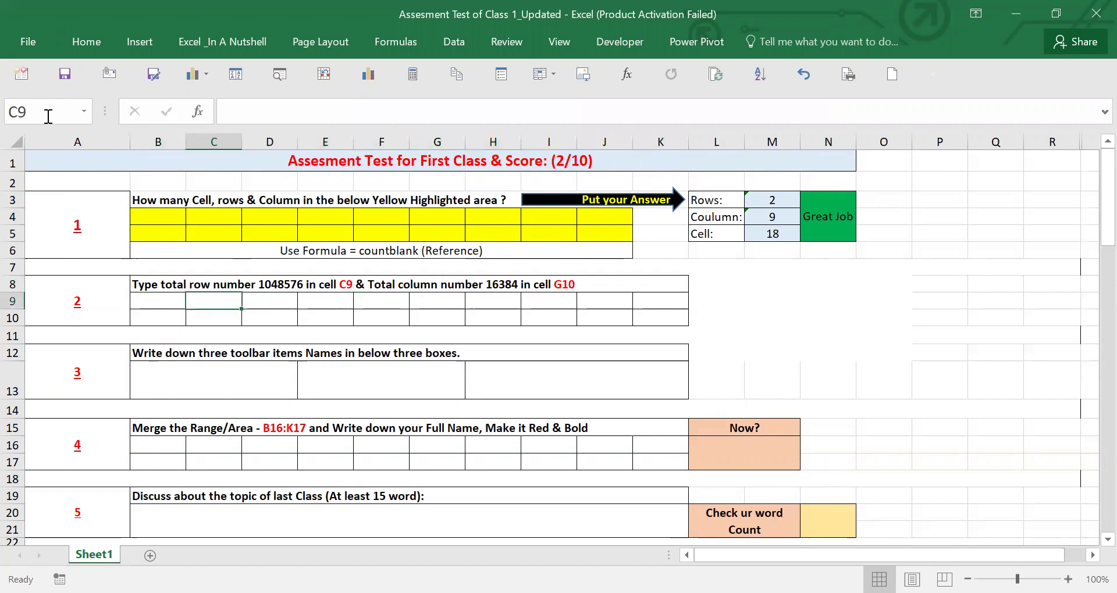
key("ctrl+v")
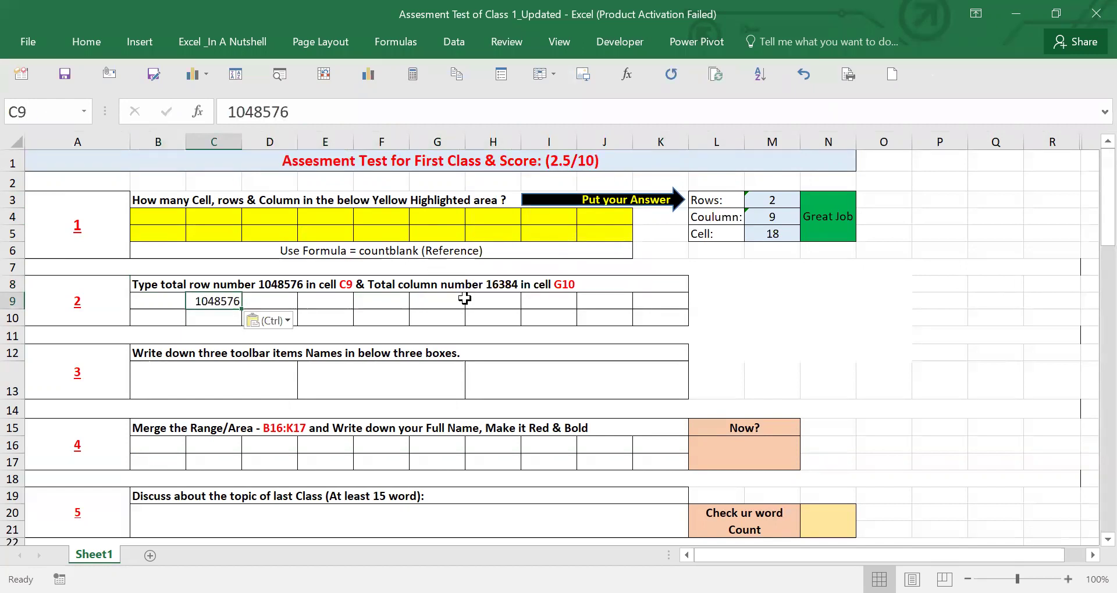
- Copy the column count 16384 from the text and paste it into G10
double_click(489, 283)
left_click_drag(488, 284, 515, 285)
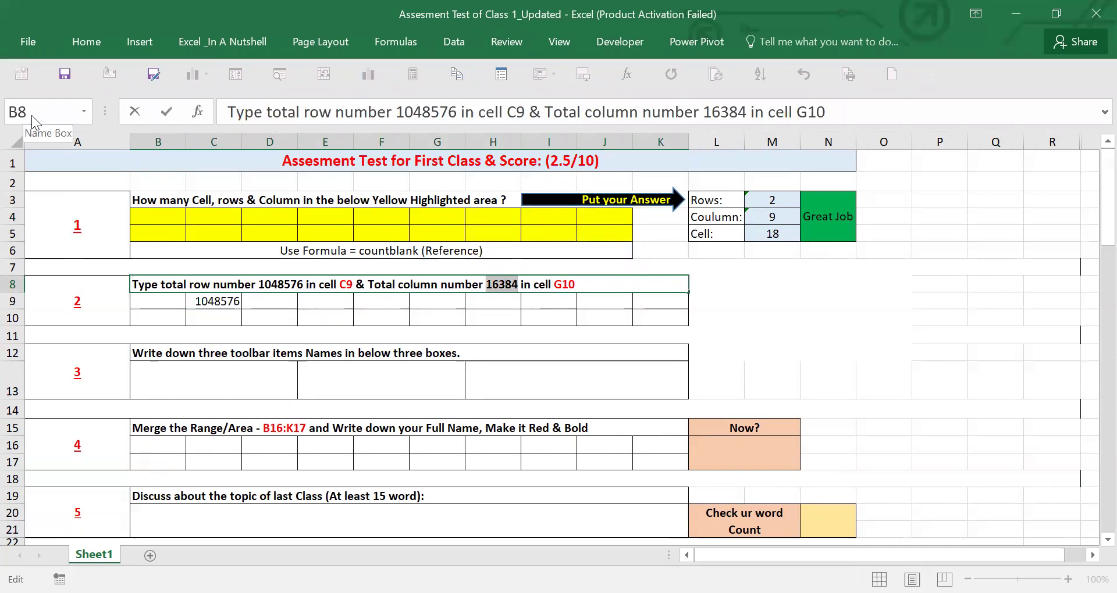
key("Return")
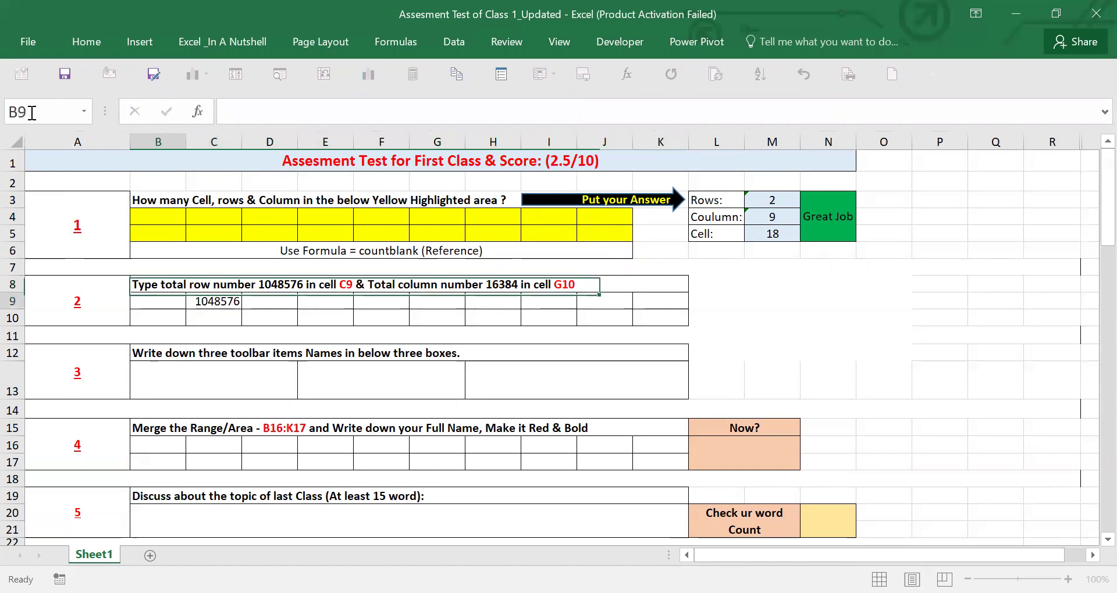
left_click(39, 111)
type("g10")
key("Return")
key("ctrl+v")
key("Return")
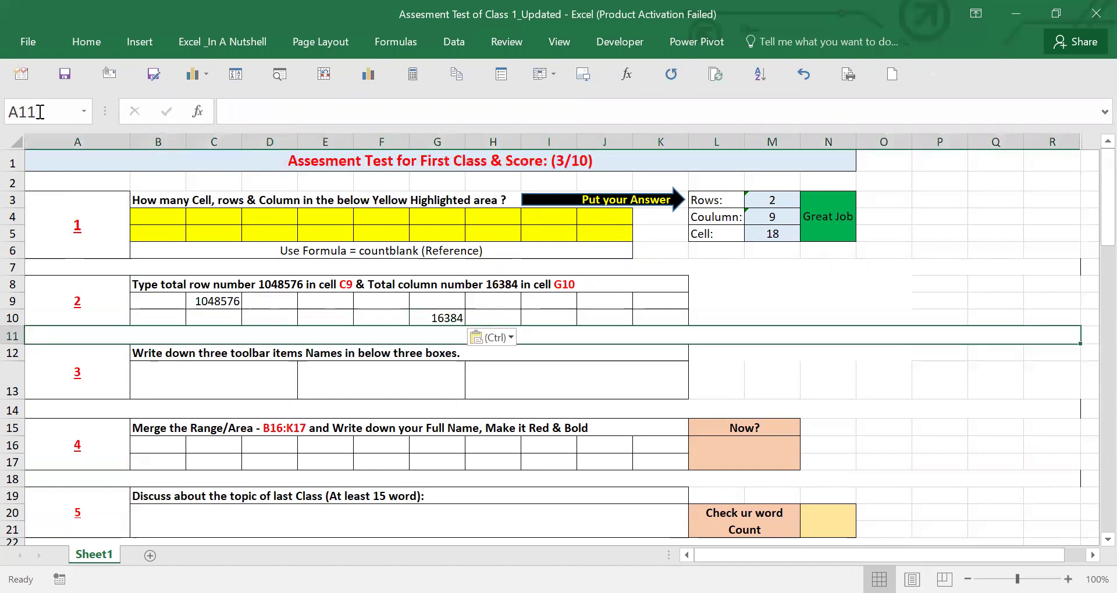
left_click(567, 165)
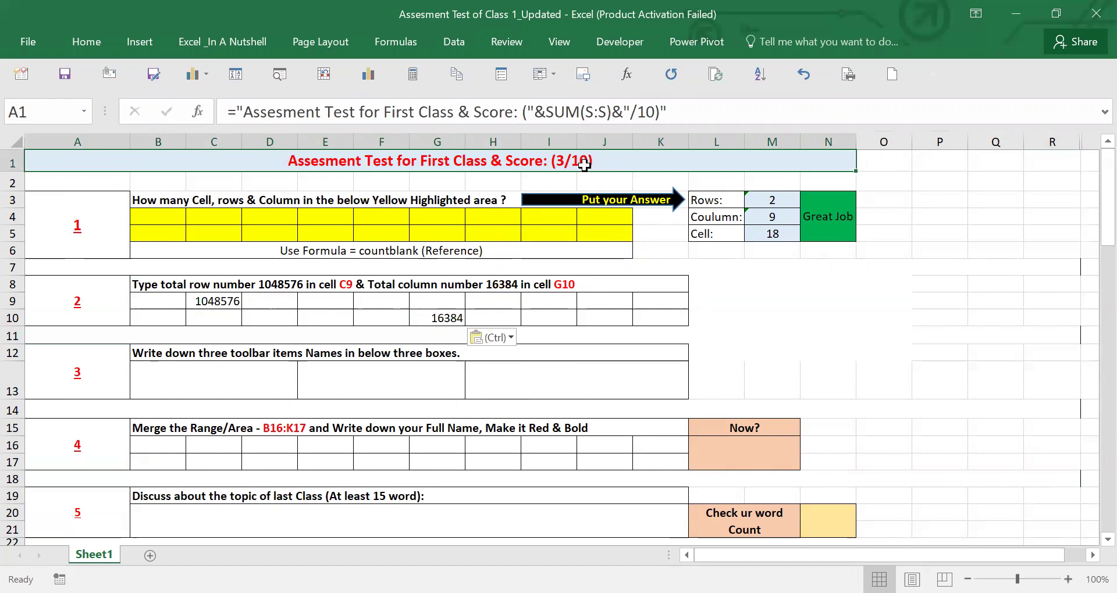
left_click(271, 432)
left_click(204, 356)
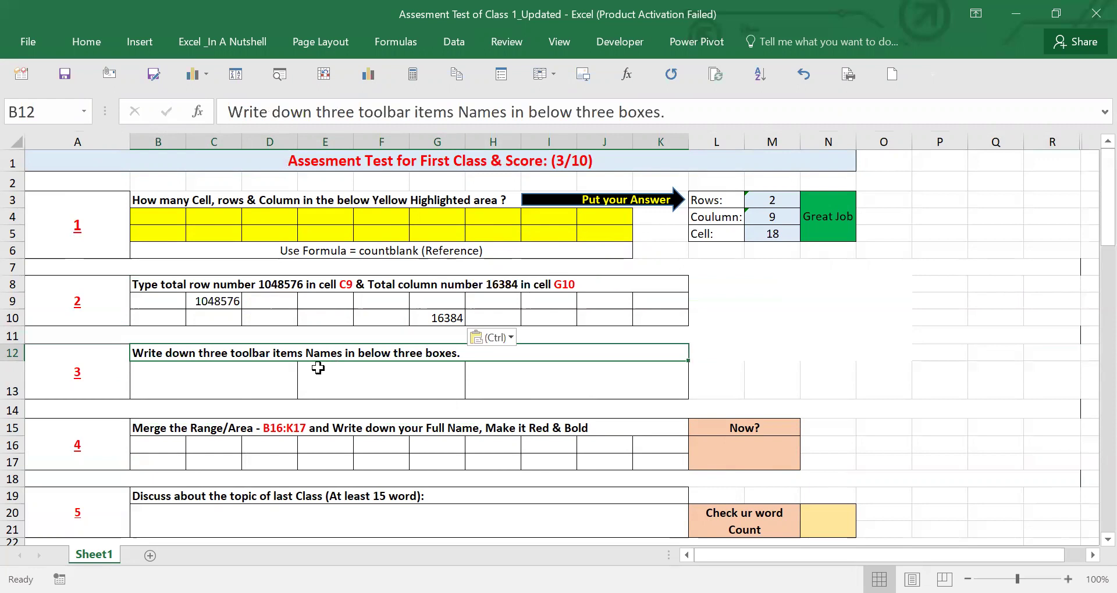
- Enter 'Line' in question 3's first answer box, B13, using the Insert tab as reference
left_click(232, 388)
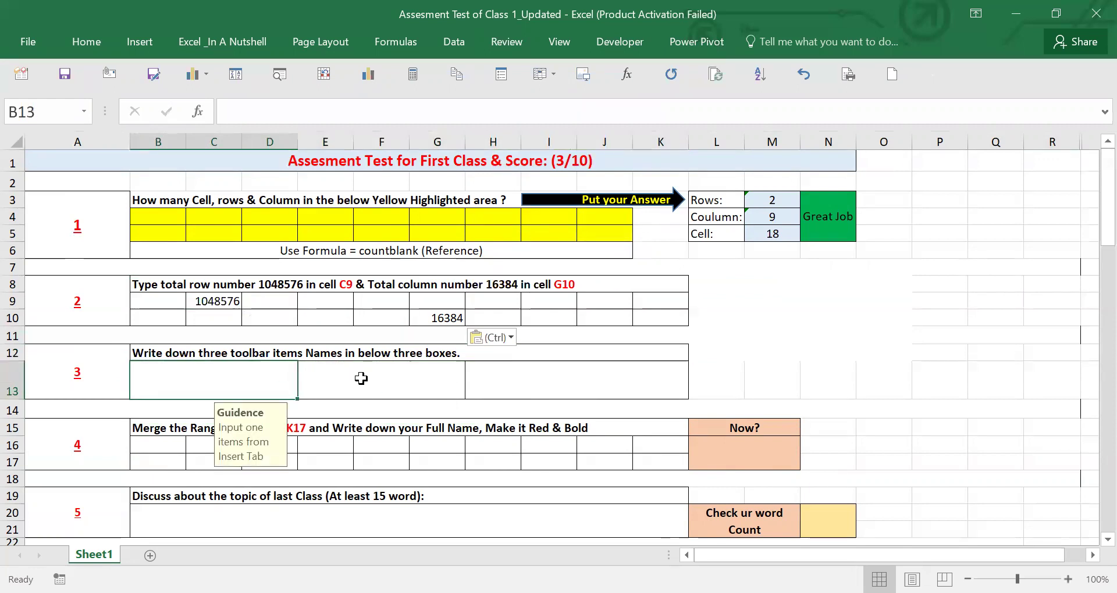
left_click(363, 378)
left_click(496, 380)
left_click(316, 385)
left_click(271, 385)
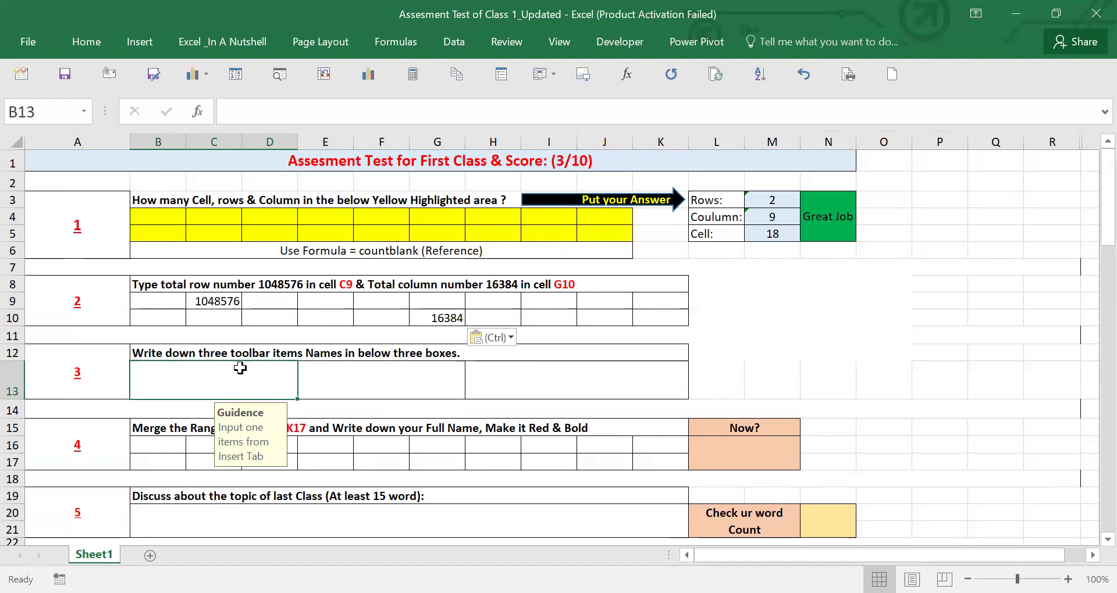
left_click(139, 44)
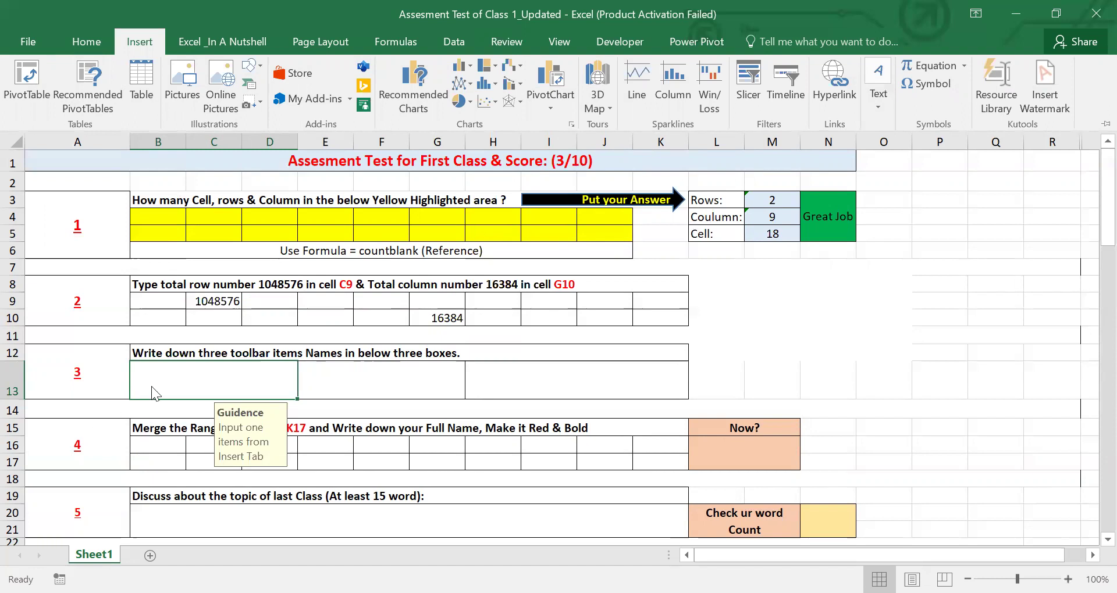
type("Line")
left_click(405, 381)
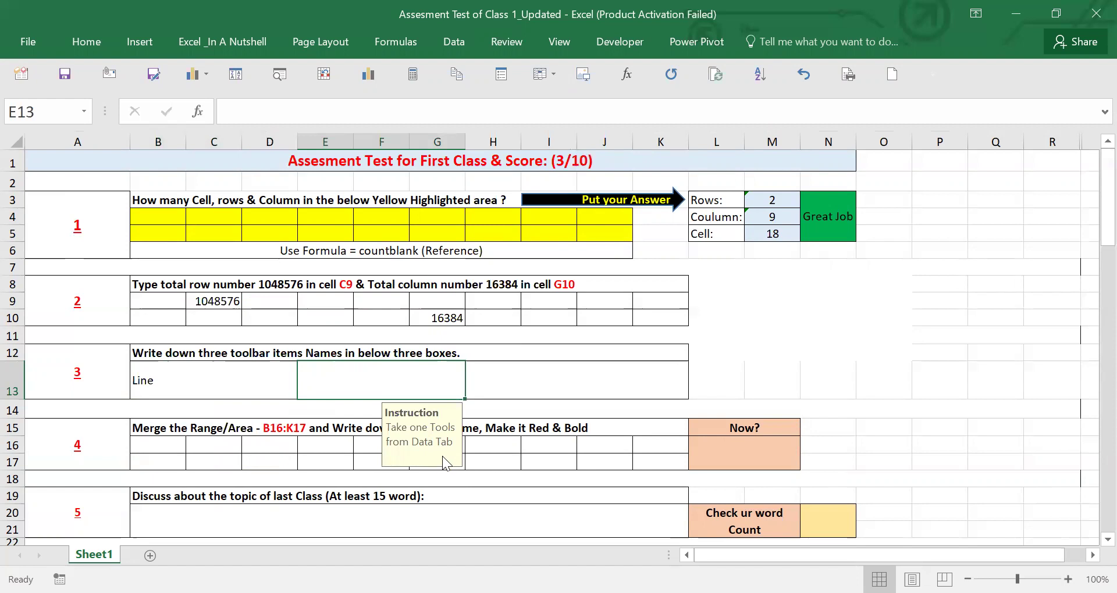
- Enter 'Filter' in the second answer box, E13, using the Data tab as reference
left_click(455, 37)
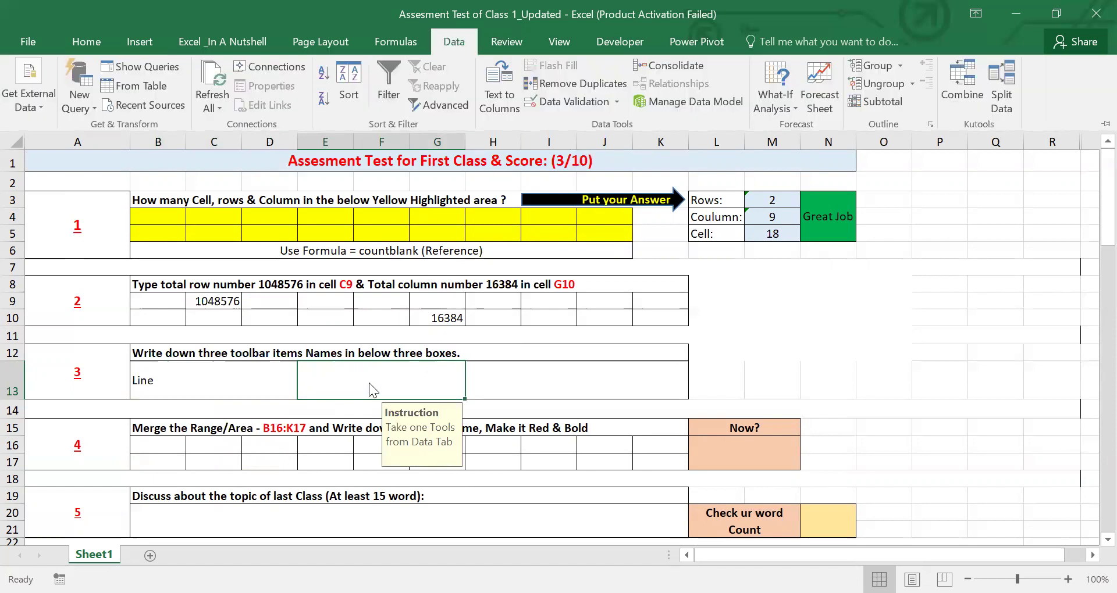
type("Filter")
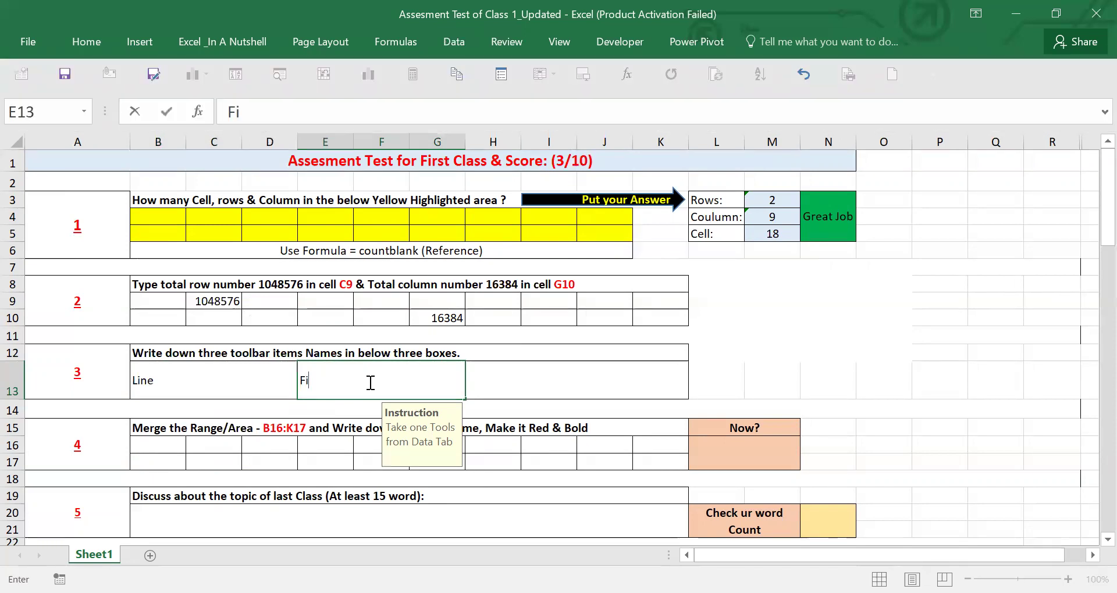
left_click(523, 388)
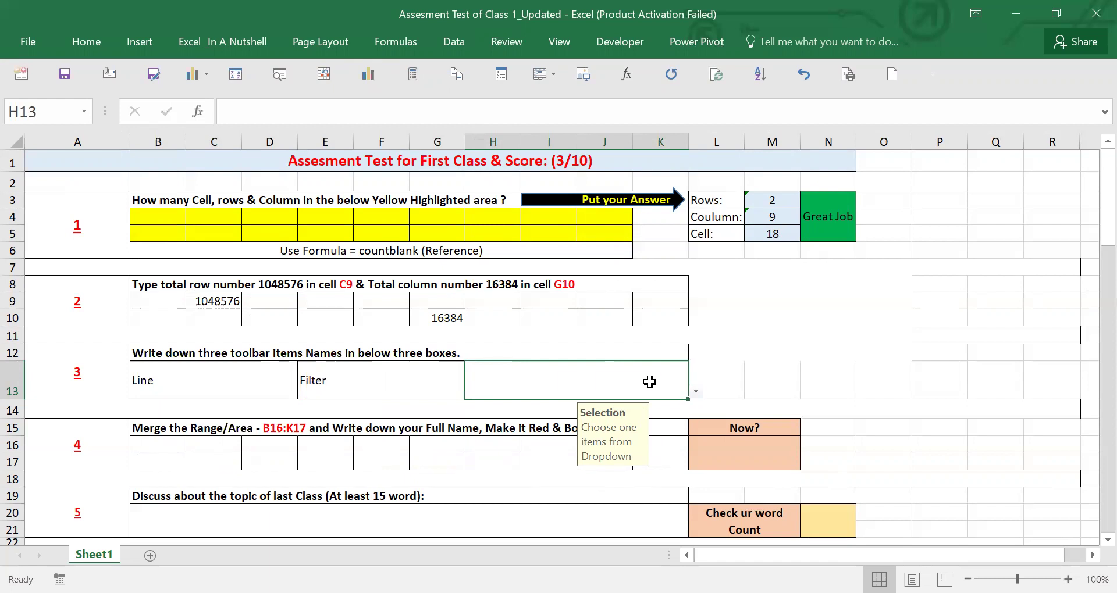
left_click(454, 45)
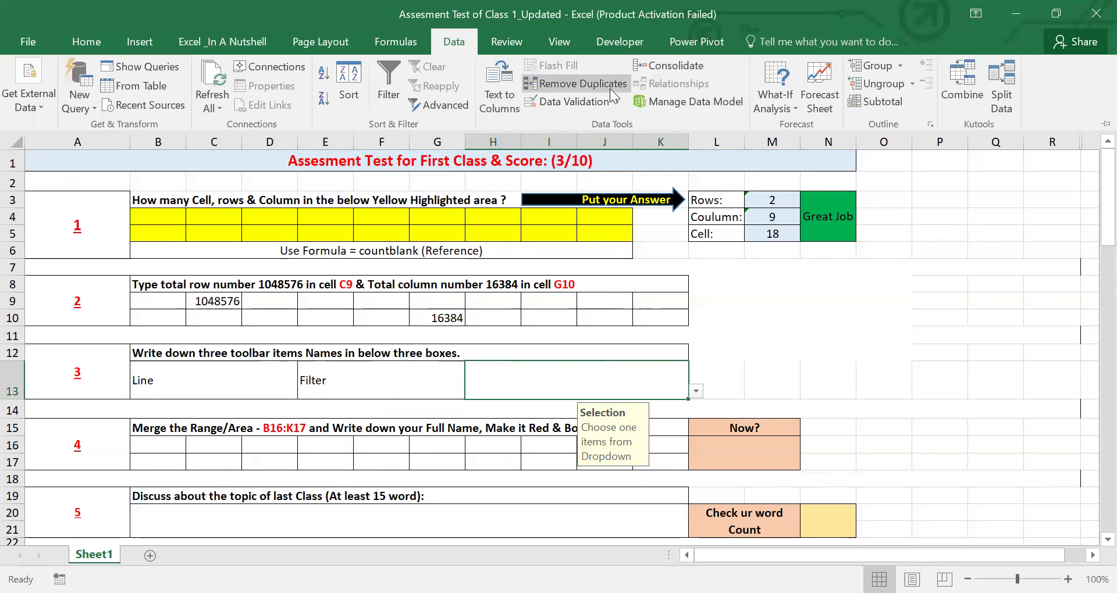
left_click(613, 103)
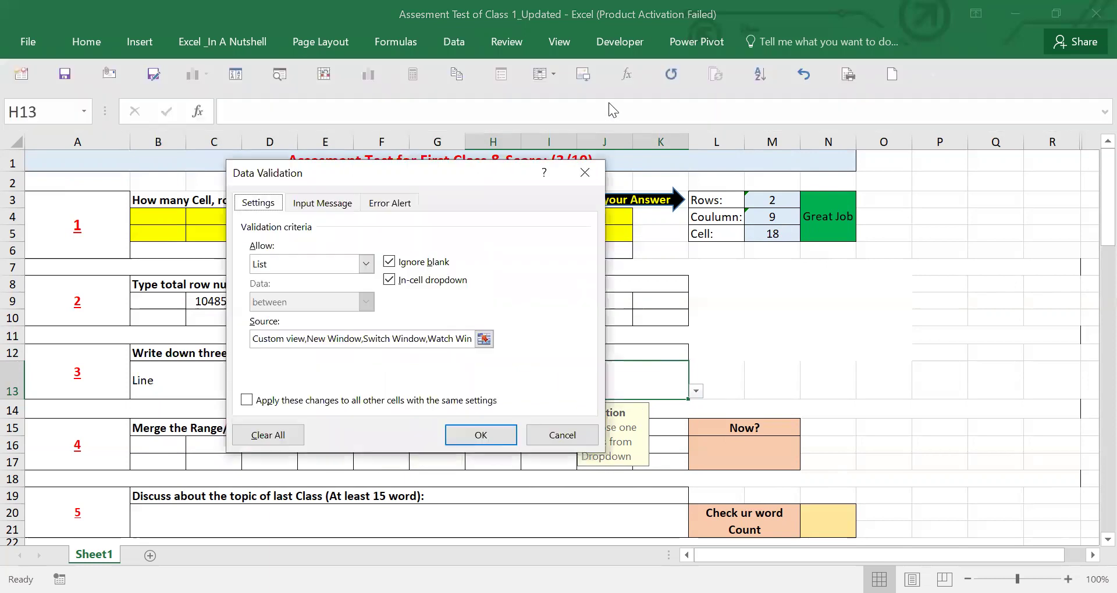
left_click(365, 265)
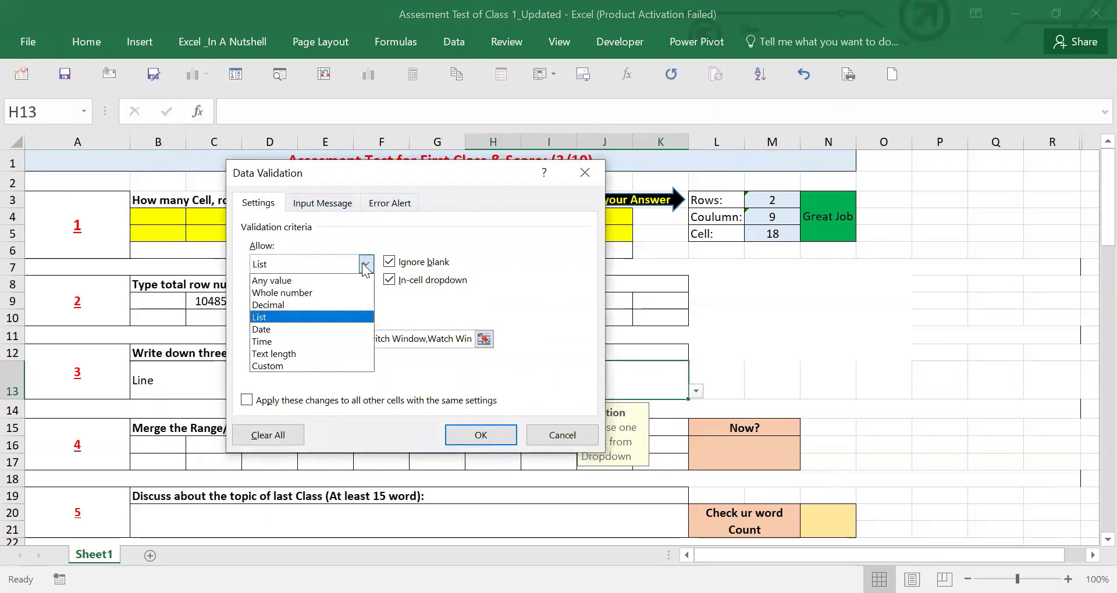
left_click(311, 262)
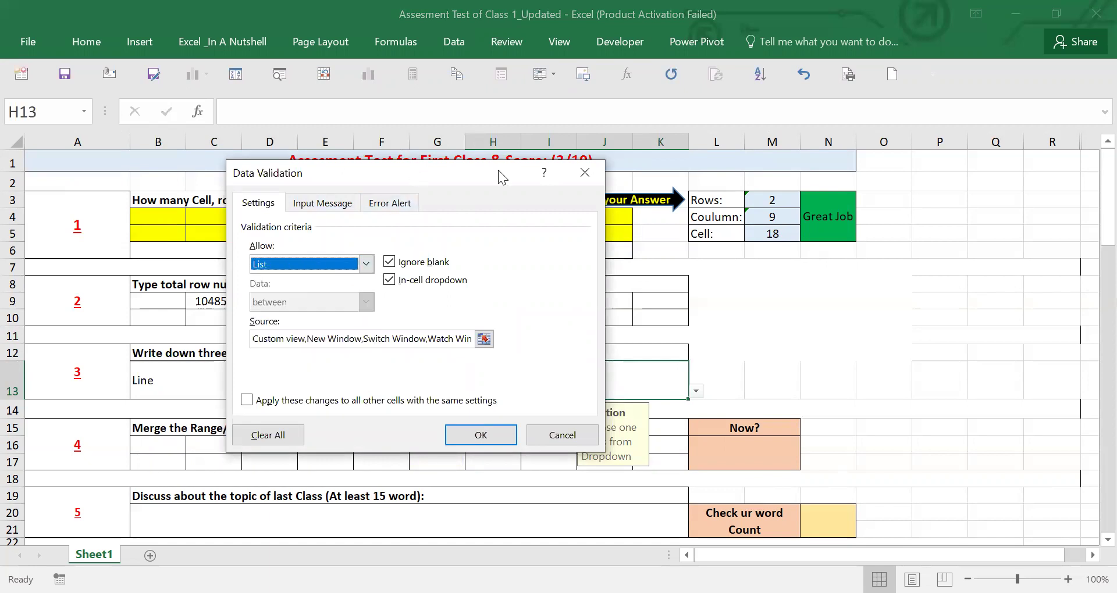
left_click_drag(498, 170, 585, 170)
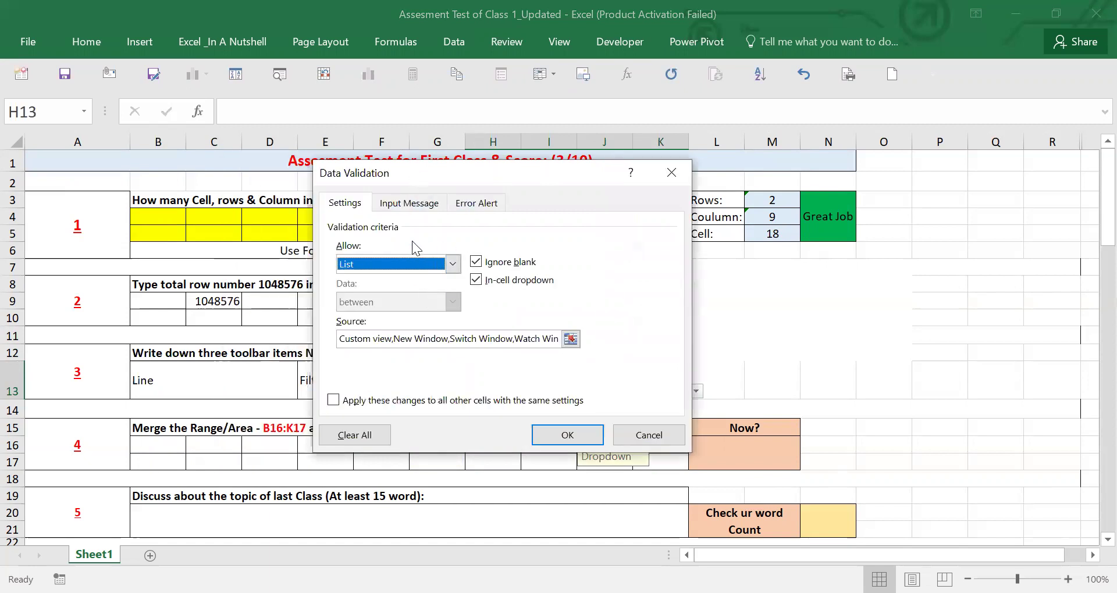
left_click(407, 208)
left_click(348, 208)
left_click(407, 204)
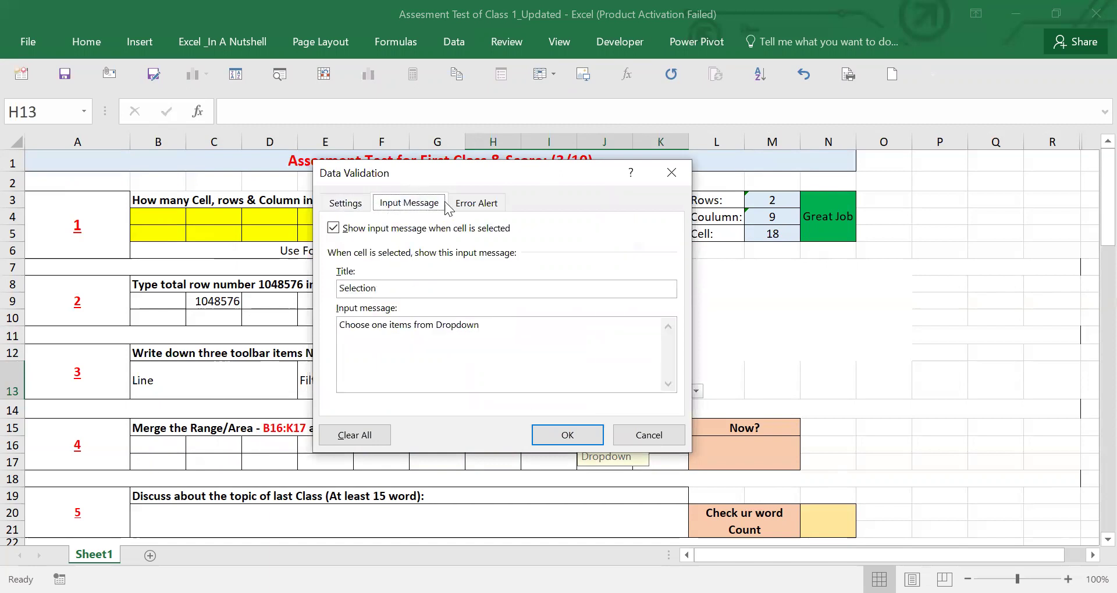
left_click(470, 204)
left_click(346, 204)
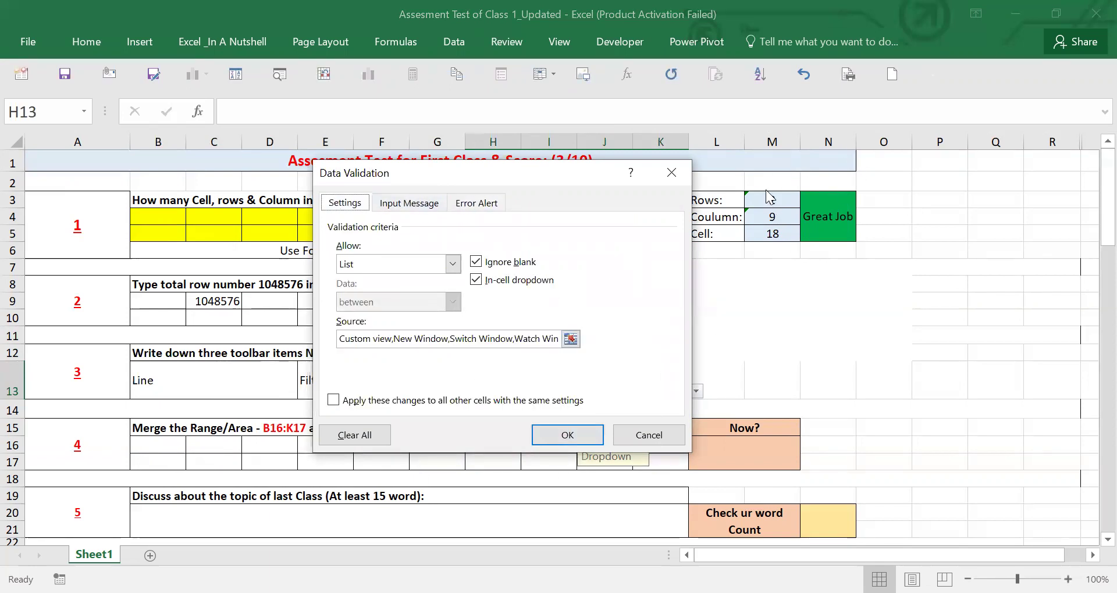
left_click(687, 176)
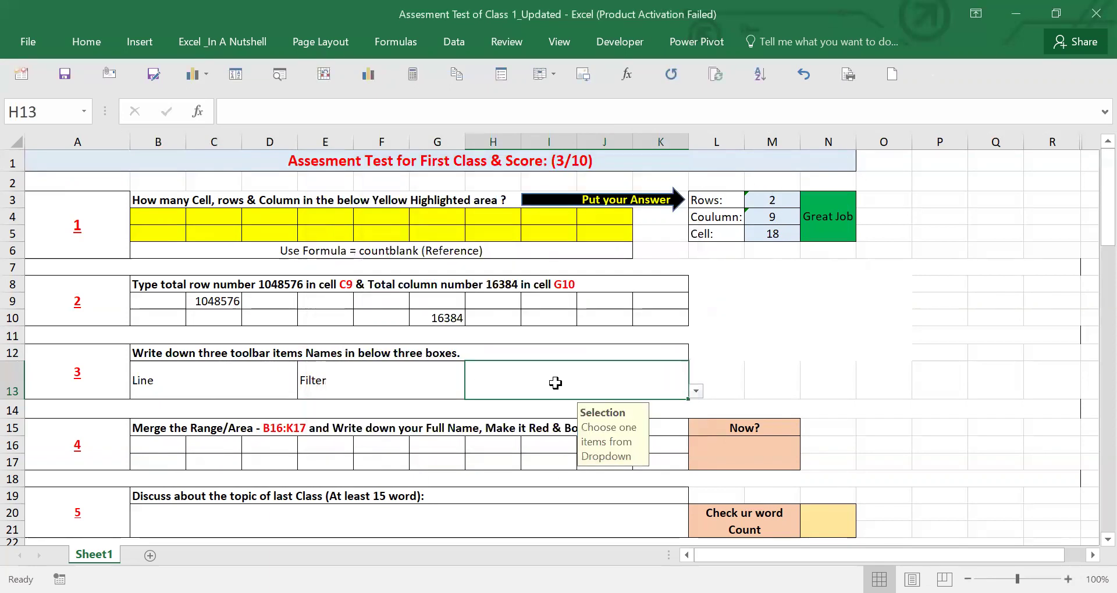
- After 'Setting' is rejected by validation, choose 'Custom view' from H13's dropdown
type("Setting")
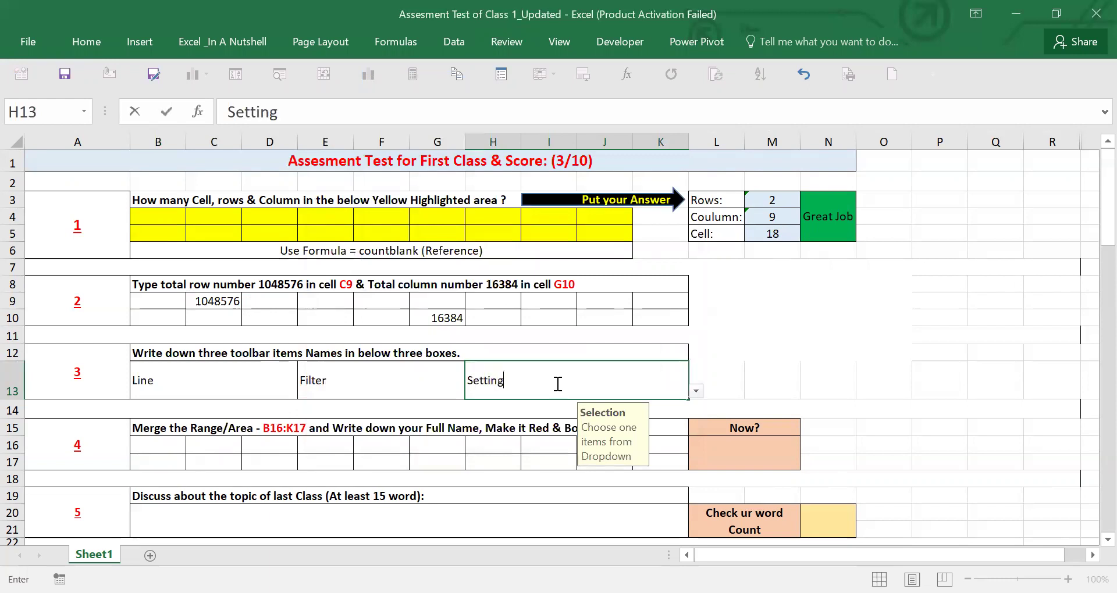
key("Return")
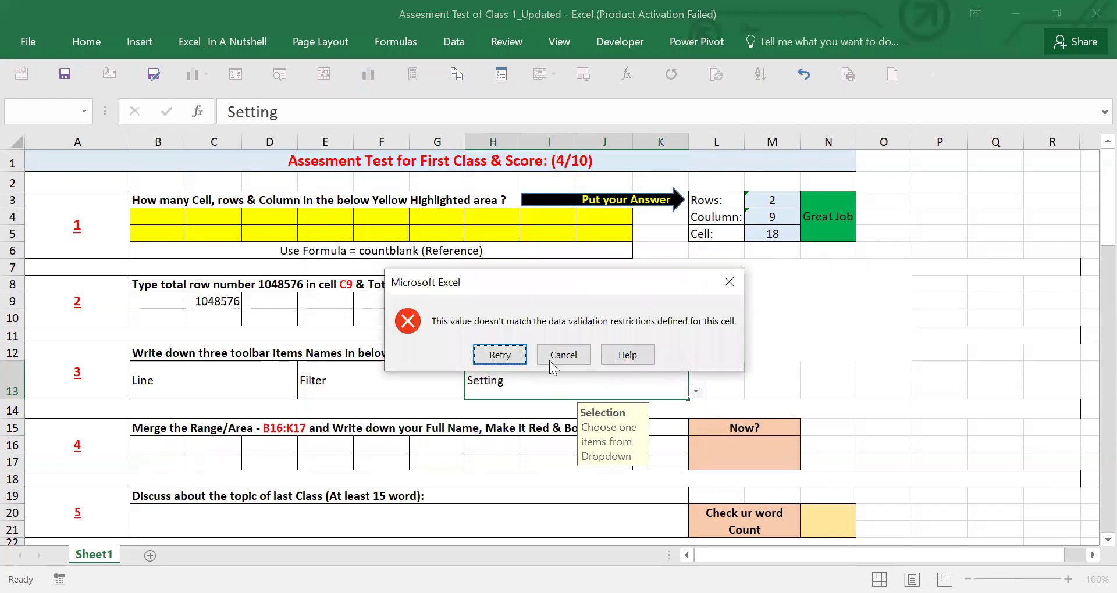
left_click(728, 276)
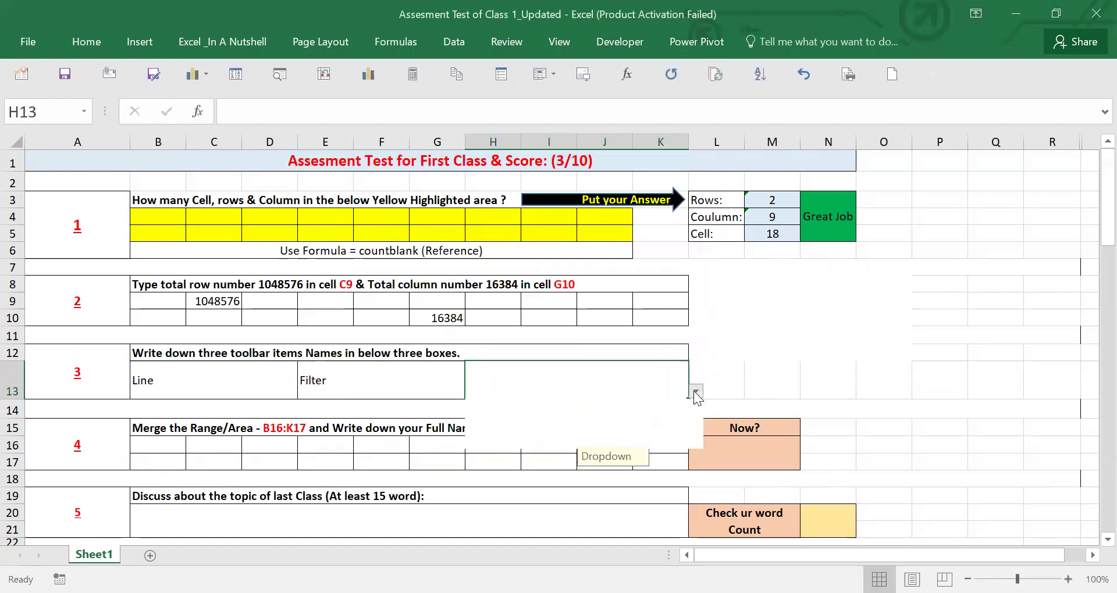
left_click(696, 391)
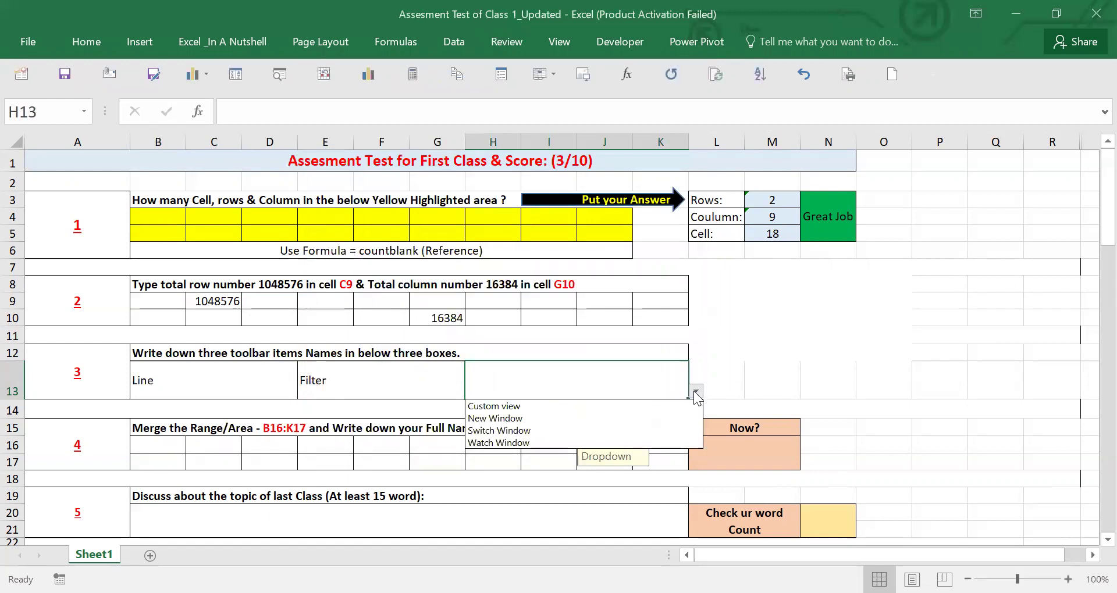
left_click(545, 379)
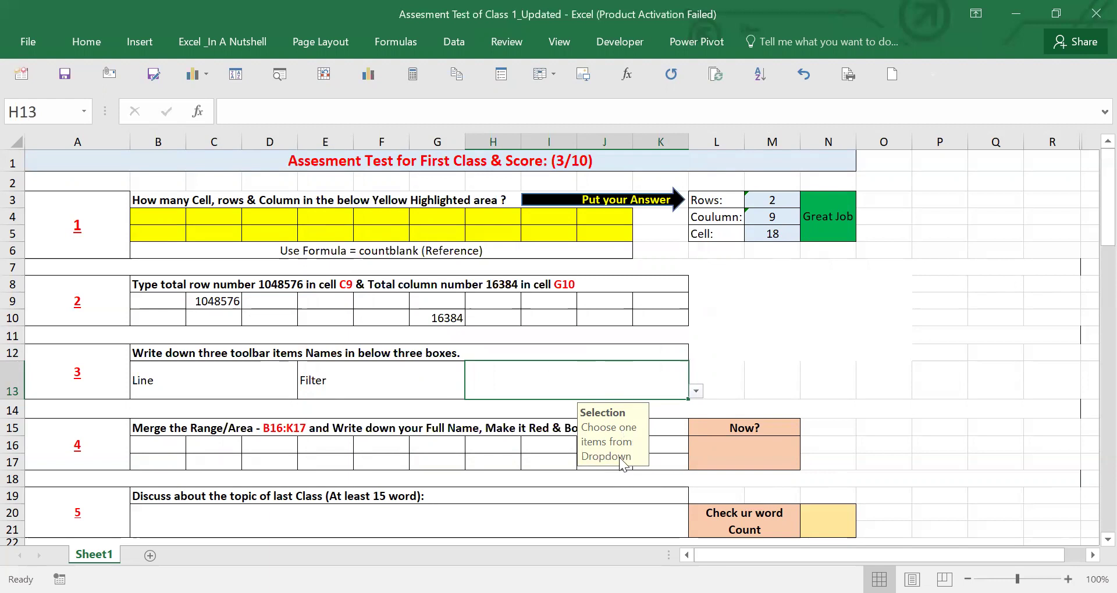
left_click(697, 392)
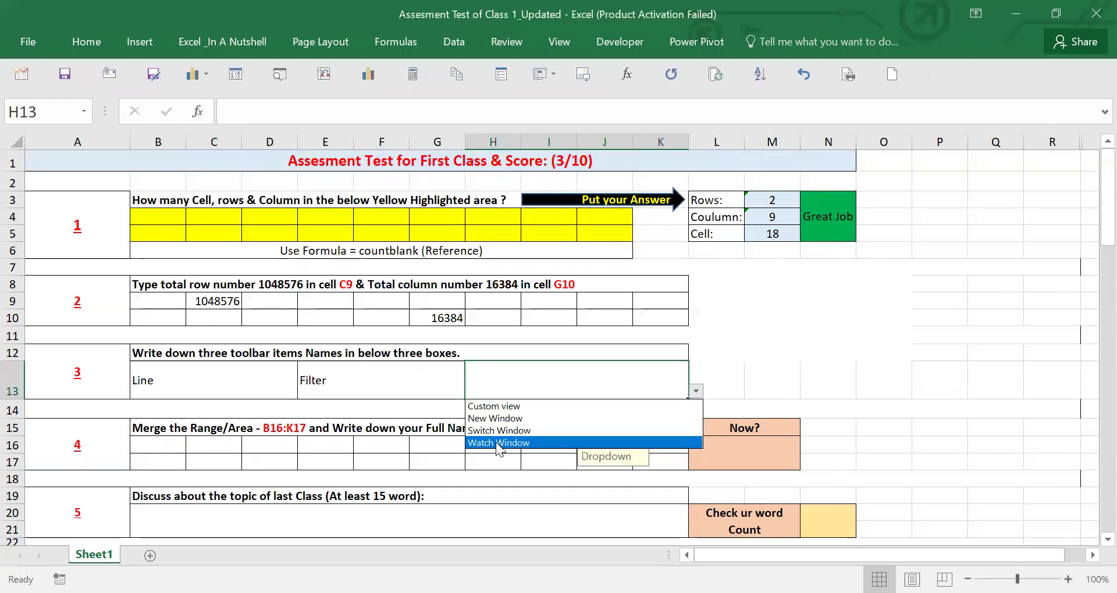
left_click(503, 406)
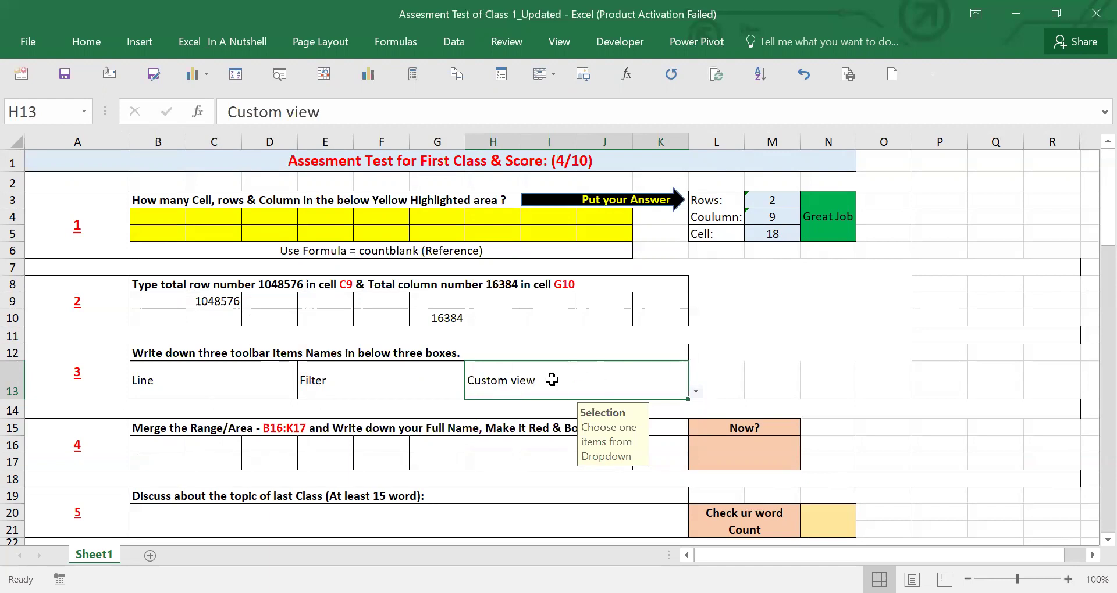
left_click(190, 384)
left_click_drag(191, 384, 489, 382)
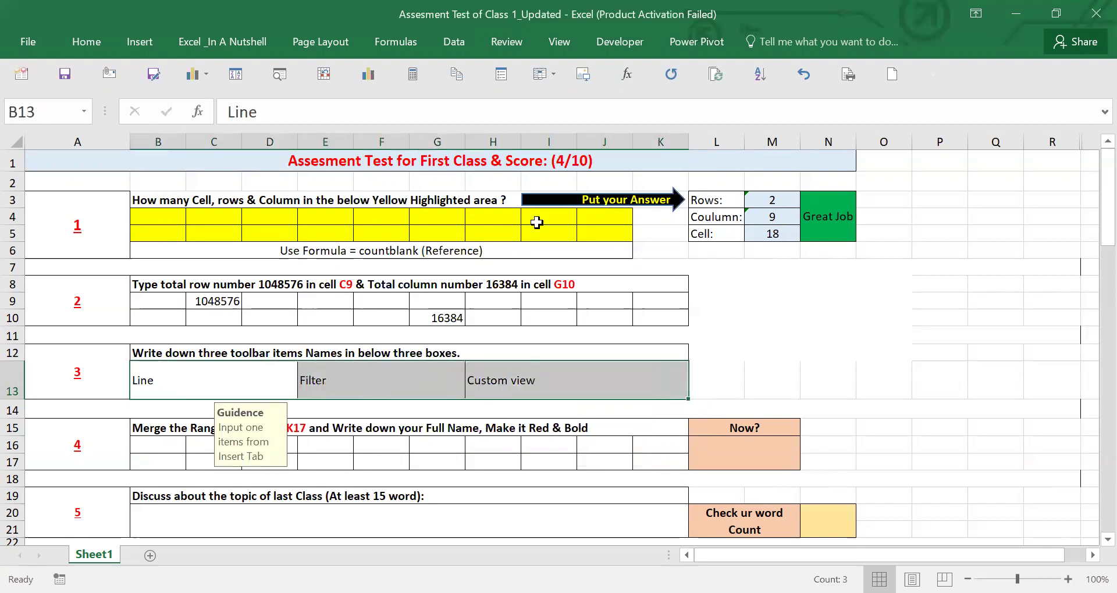
left_click(562, 157)
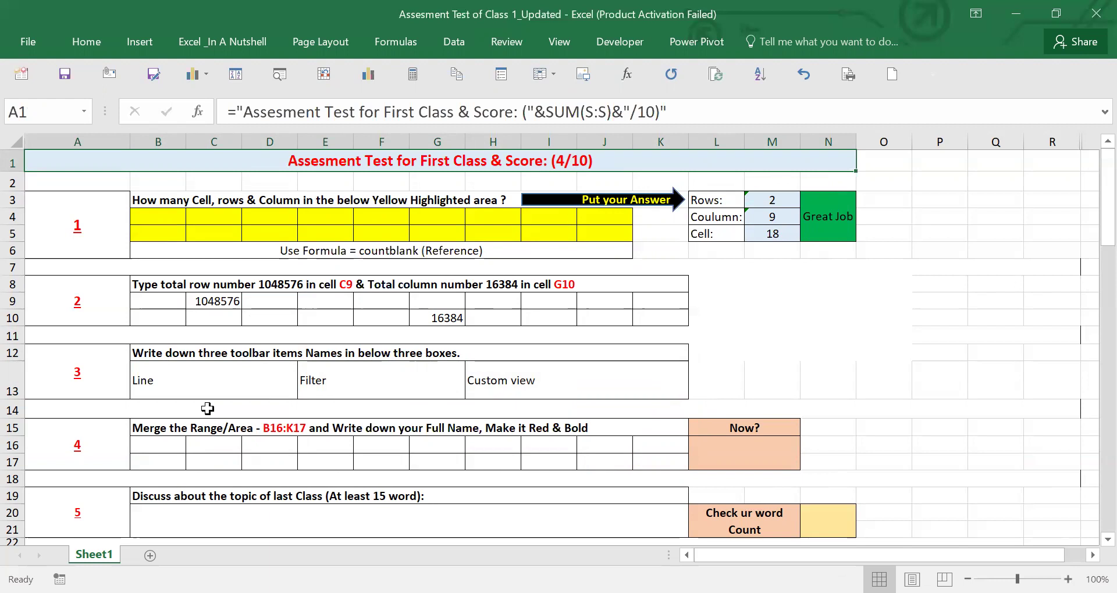
left_click(207, 384)
left_click(419, 377)
left_click(471, 375)
left_click_drag(233, 381, 489, 373)
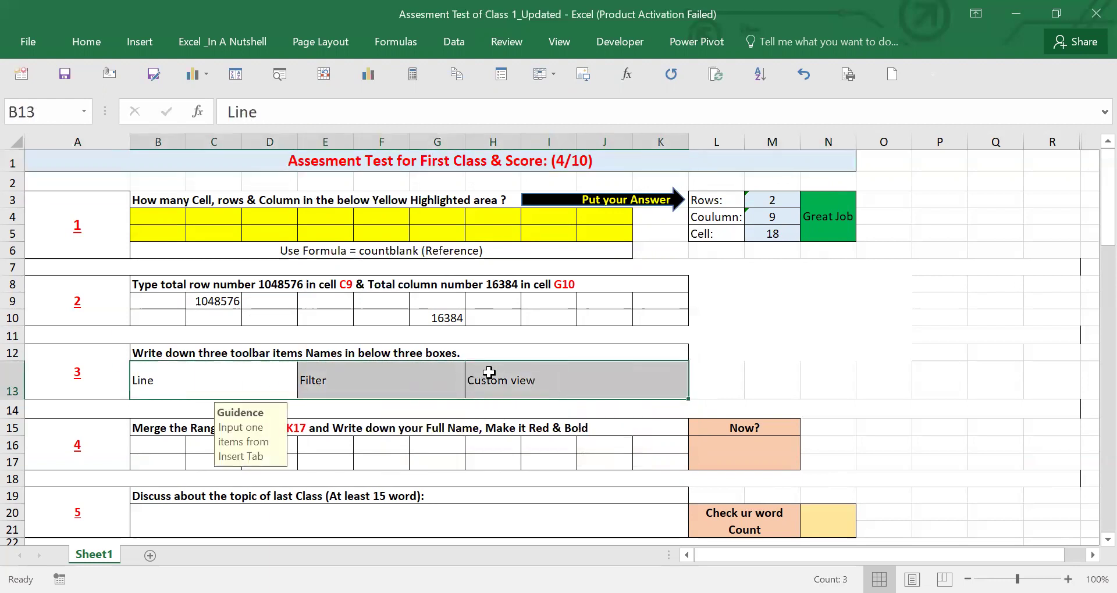
left_click(836, 227)
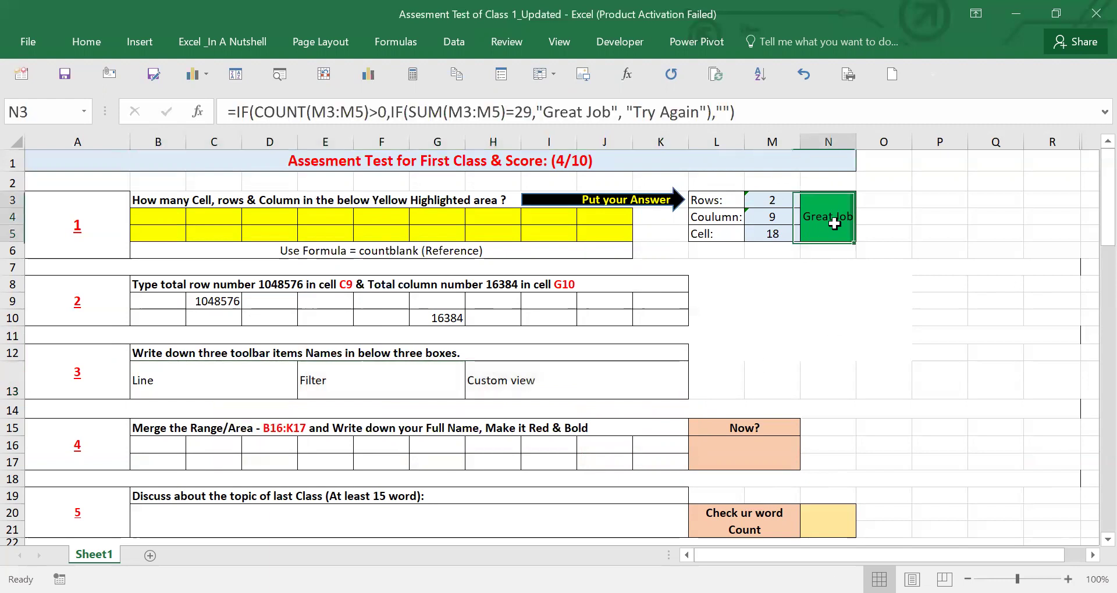
left_click(764, 459)
left_click(820, 221)
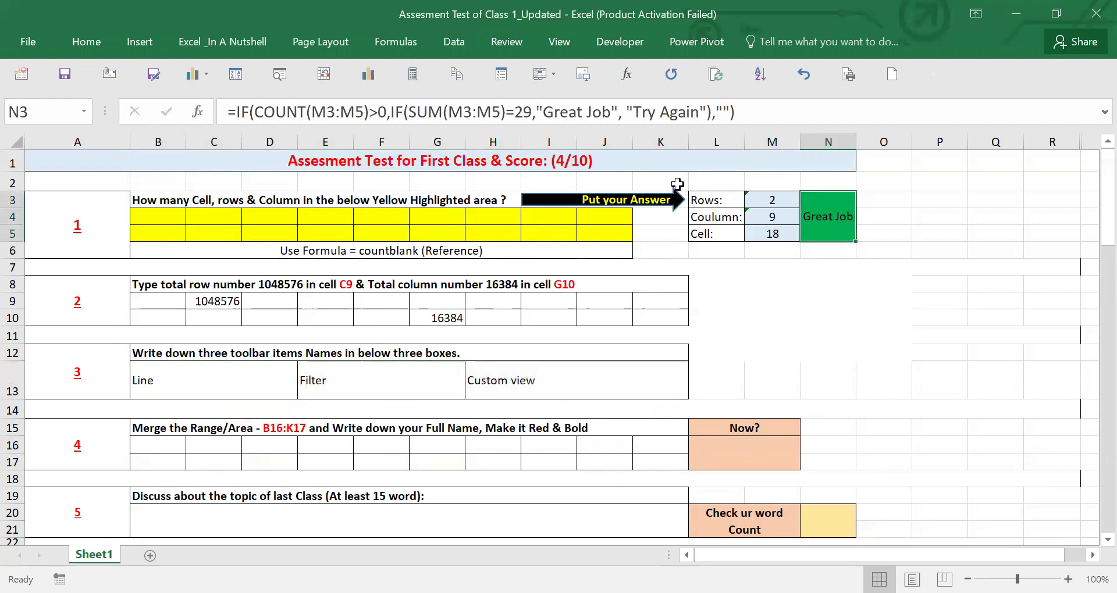
left_click(561, 161)
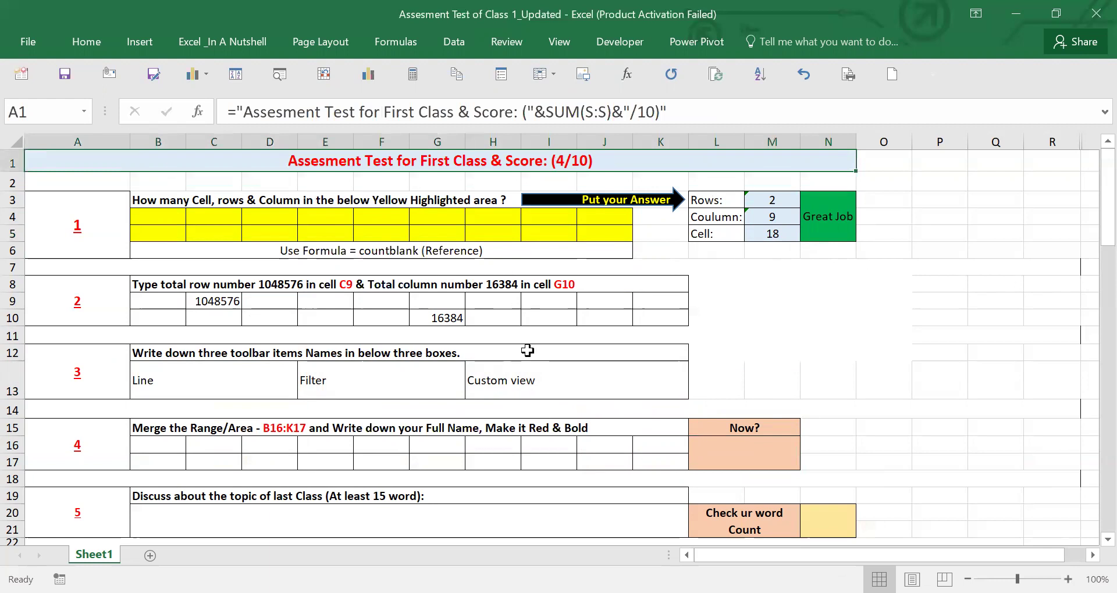
left_click(407, 380)
left_click(249, 380)
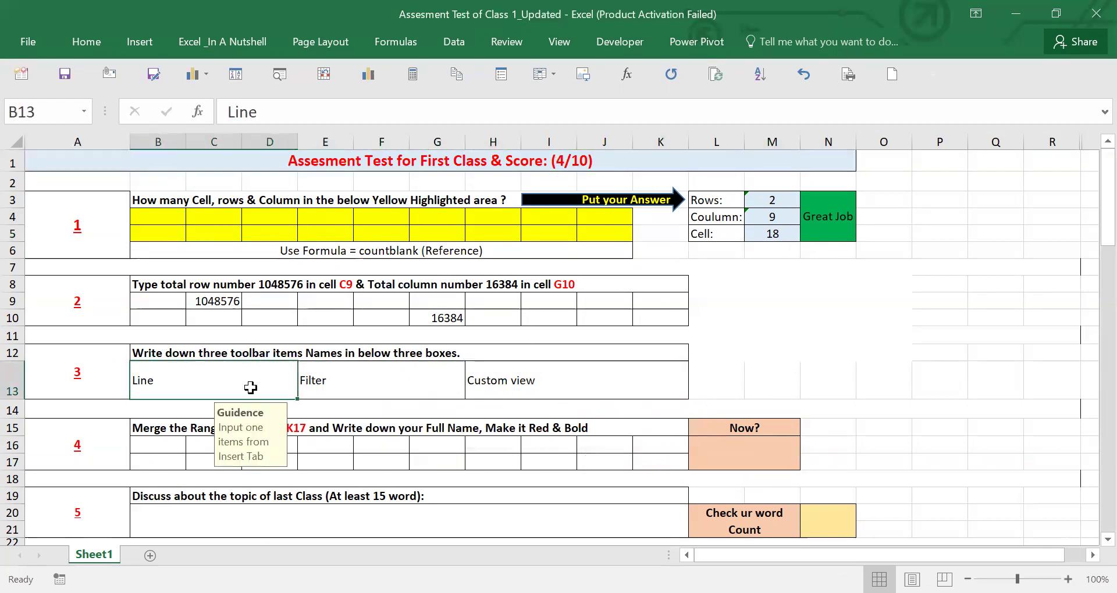
left_click(384, 381)
left_click(509, 381)
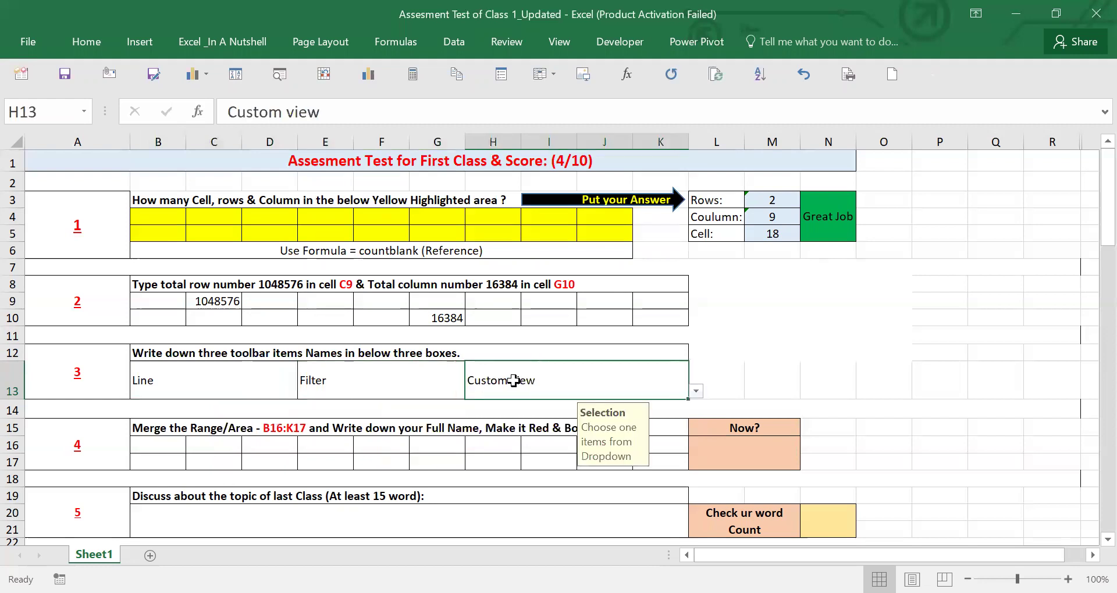
left_click(204, 388)
left_click(324, 382)
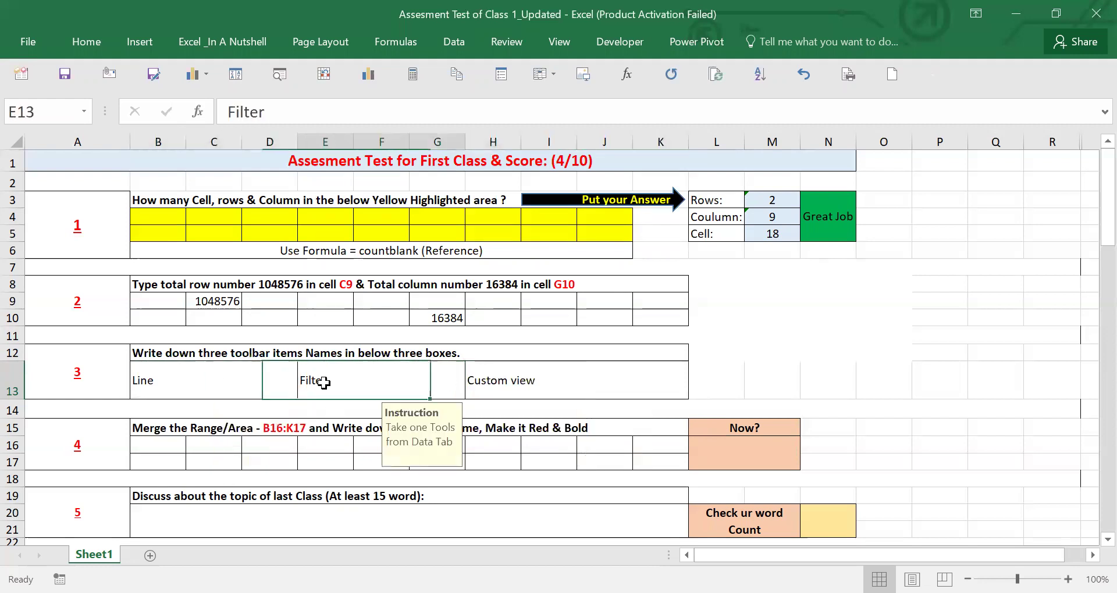
left_click(488, 382)
left_click(195, 447)
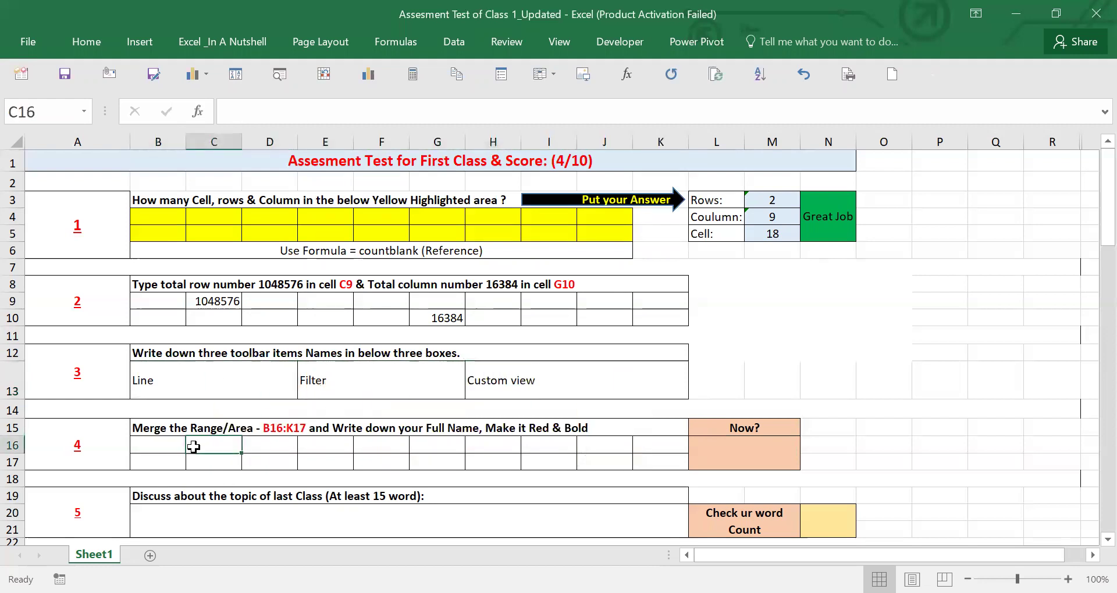
- Merge B16:K17 into one centred cell with Merge & Center
left_click(154, 432)
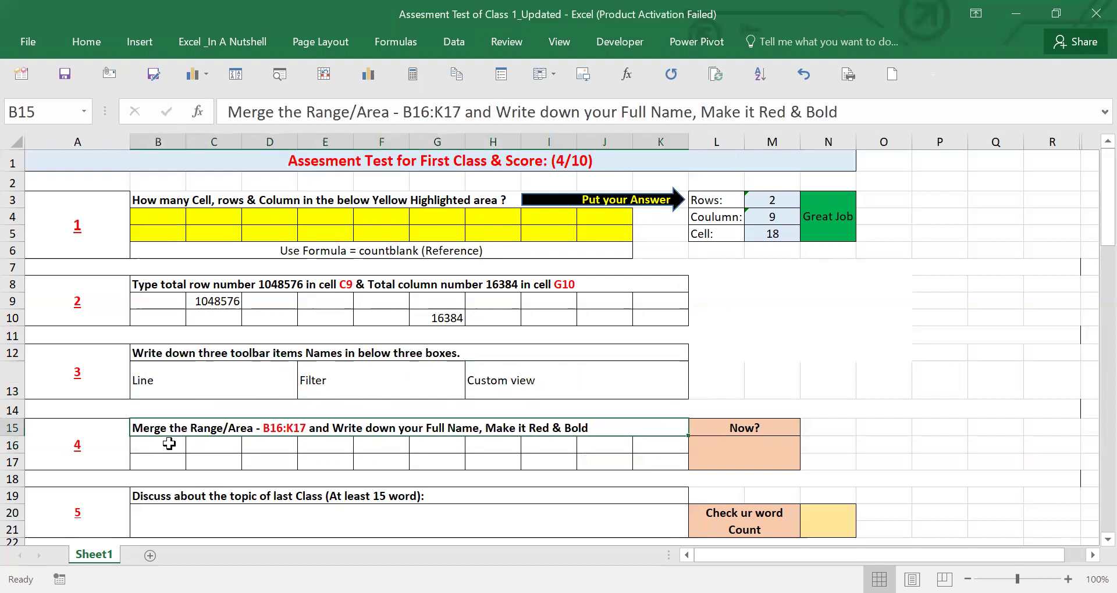
left_click(156, 449)
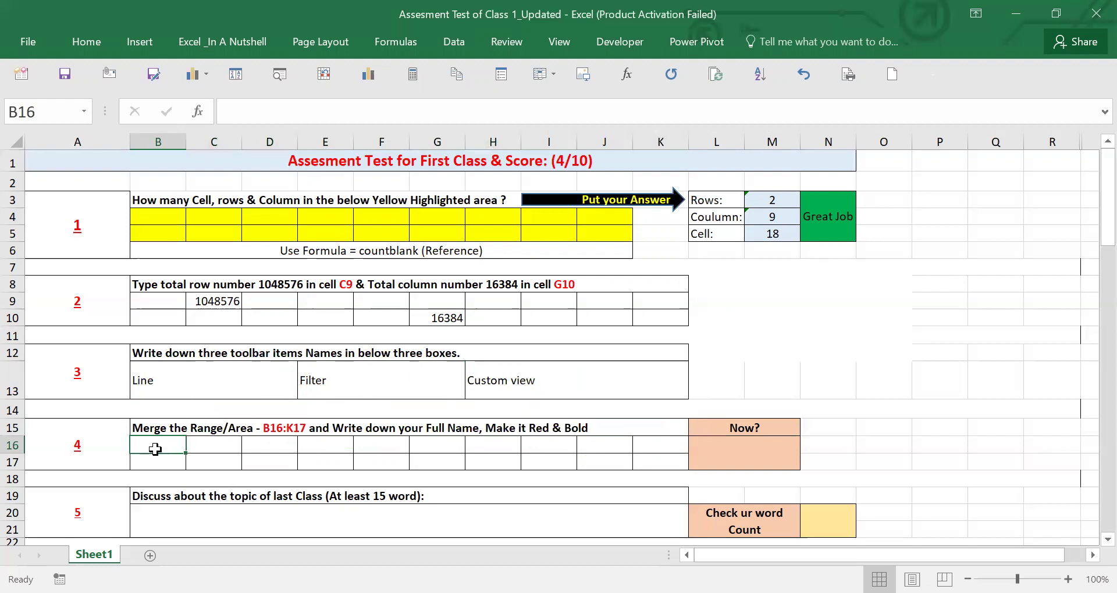
left_click(274, 428)
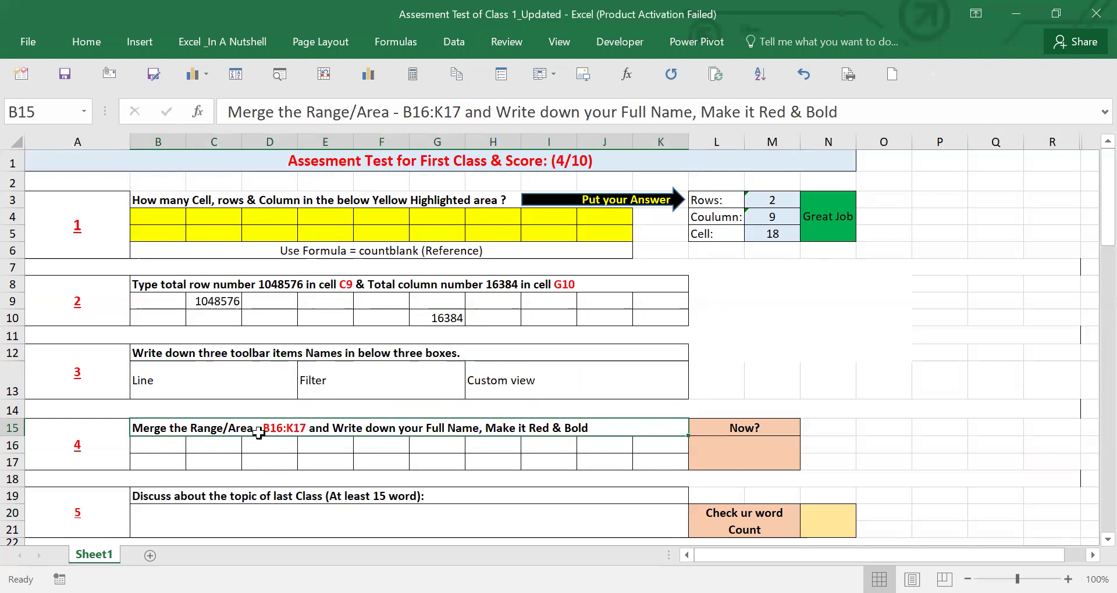
left_click_drag(154, 449, 648, 459)
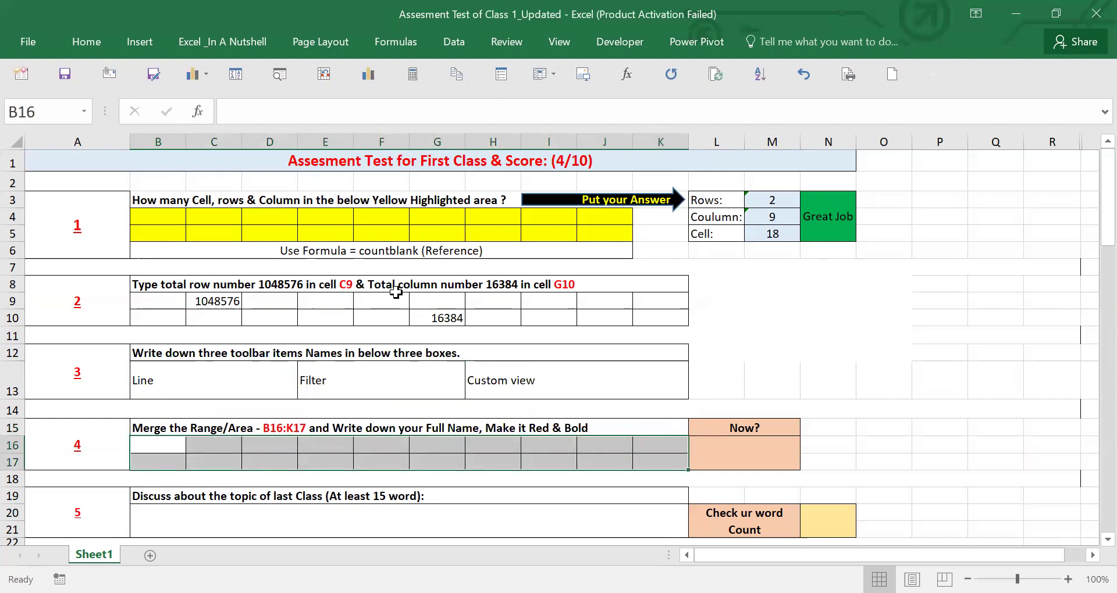
left_click(86, 42)
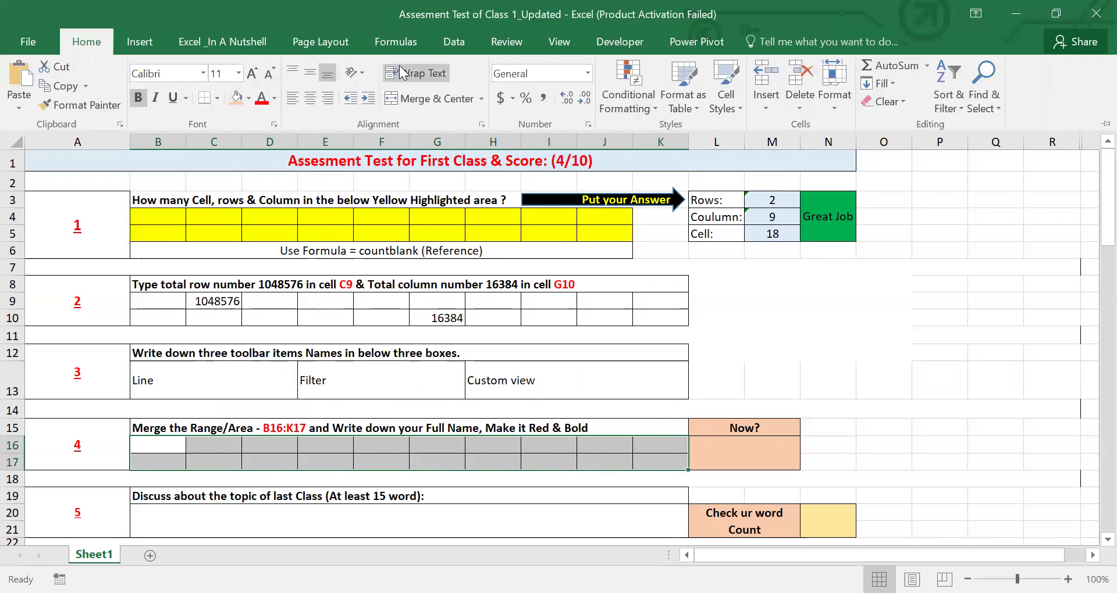
left_click(426, 99)
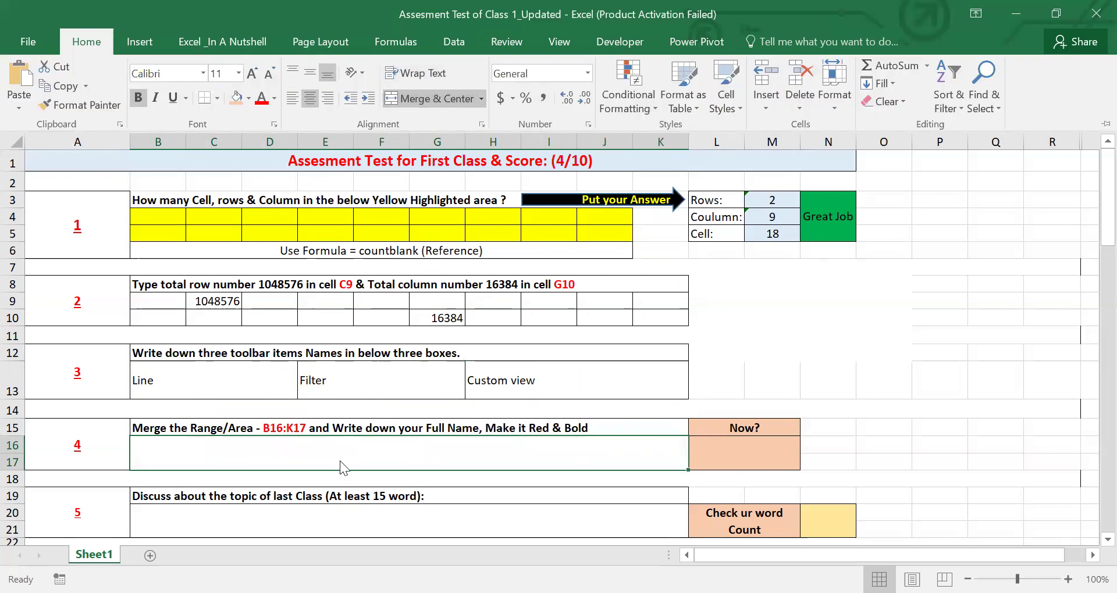
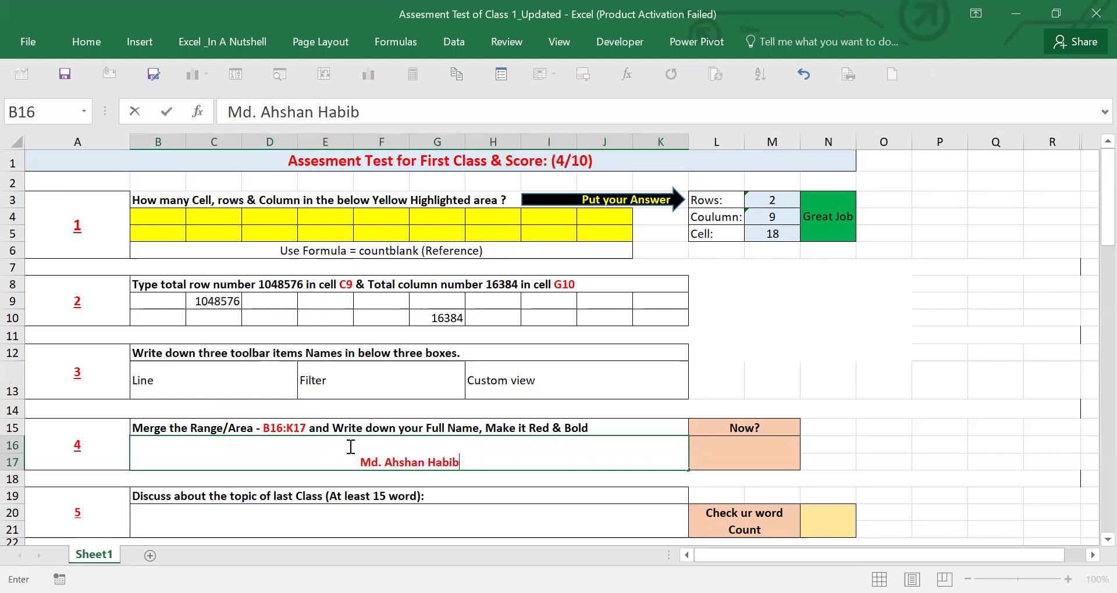
- Enter the user's full name in the merged B16 cell
left_click(710, 455)
left_click(657, 453)
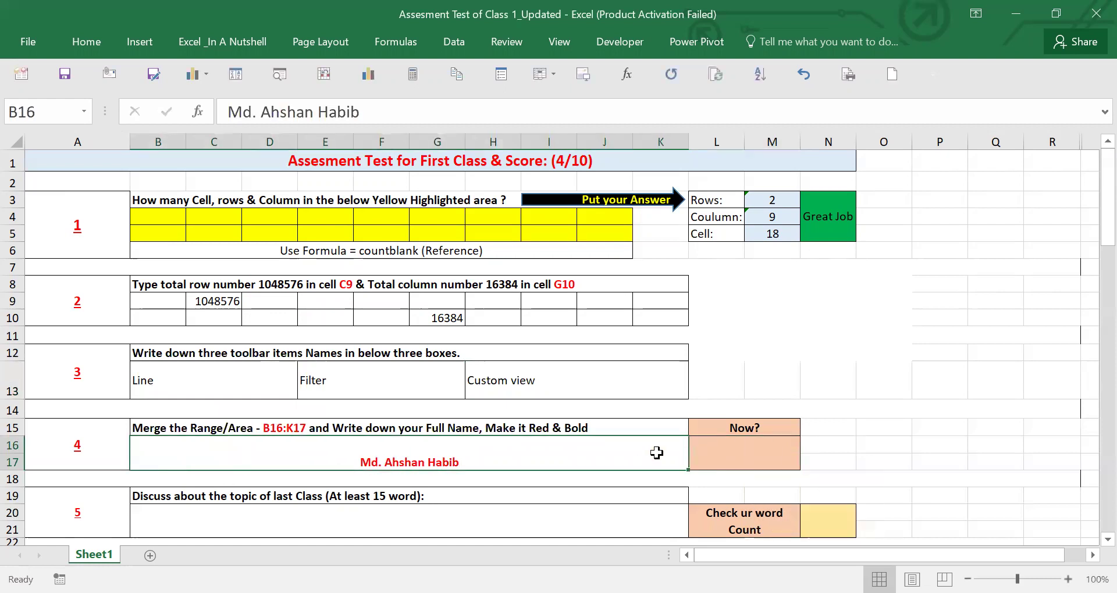
left_click(791, 454)
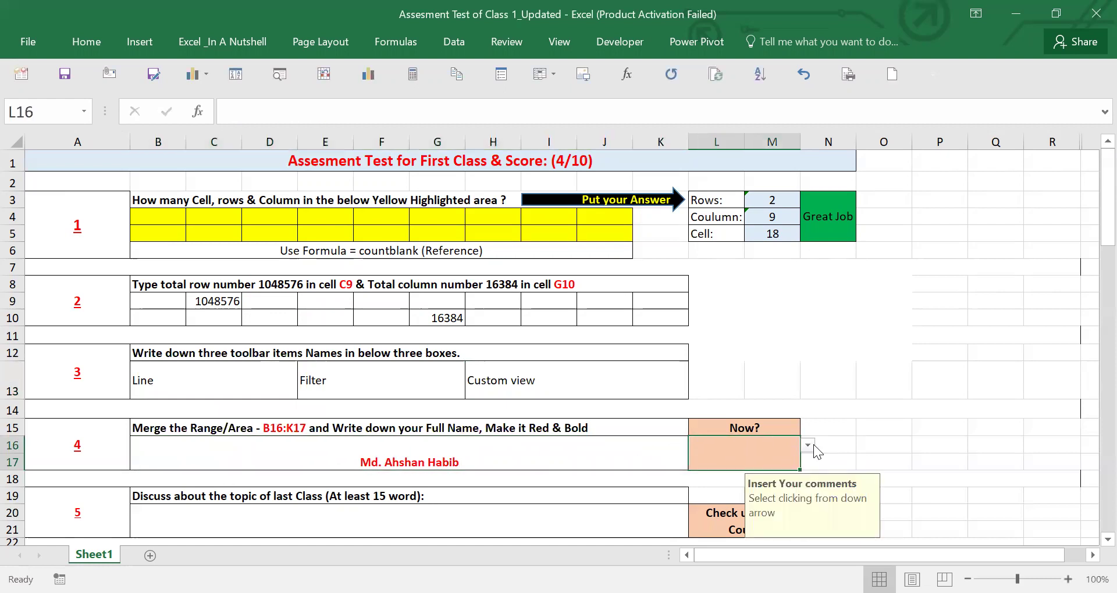
- Choose 'I have done it' from question 4's status dropdown in L16
left_click(808, 446)
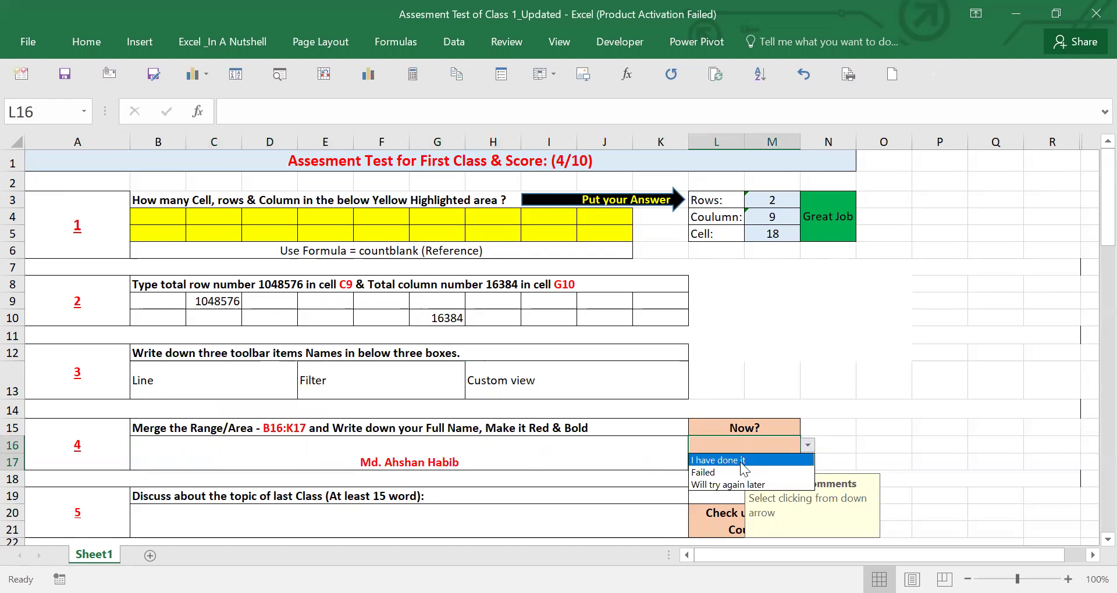
left_click(721, 460)
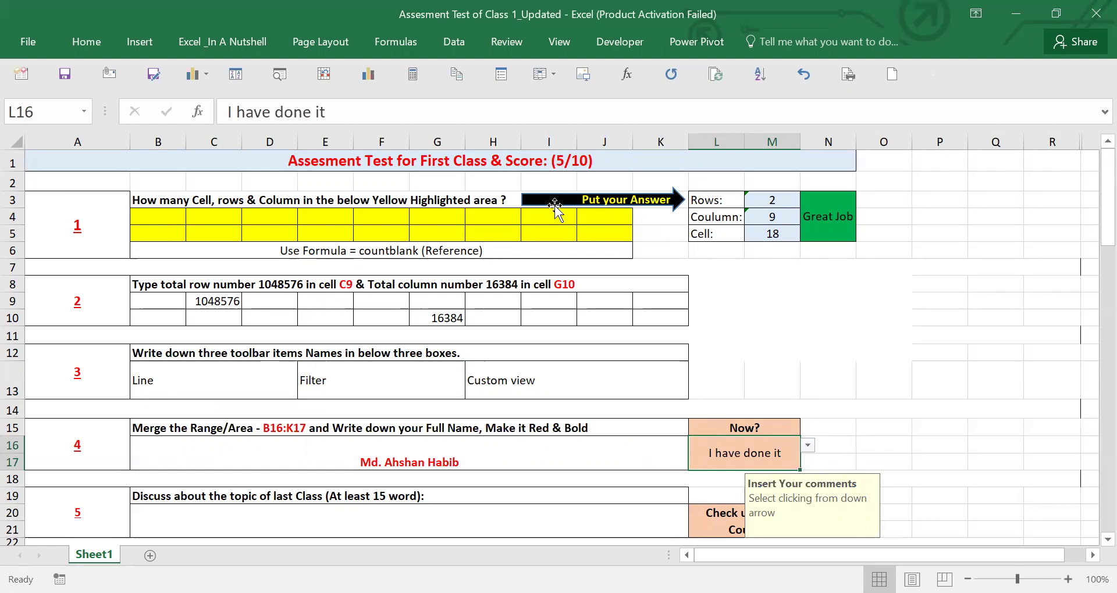
left_click(419, 504)
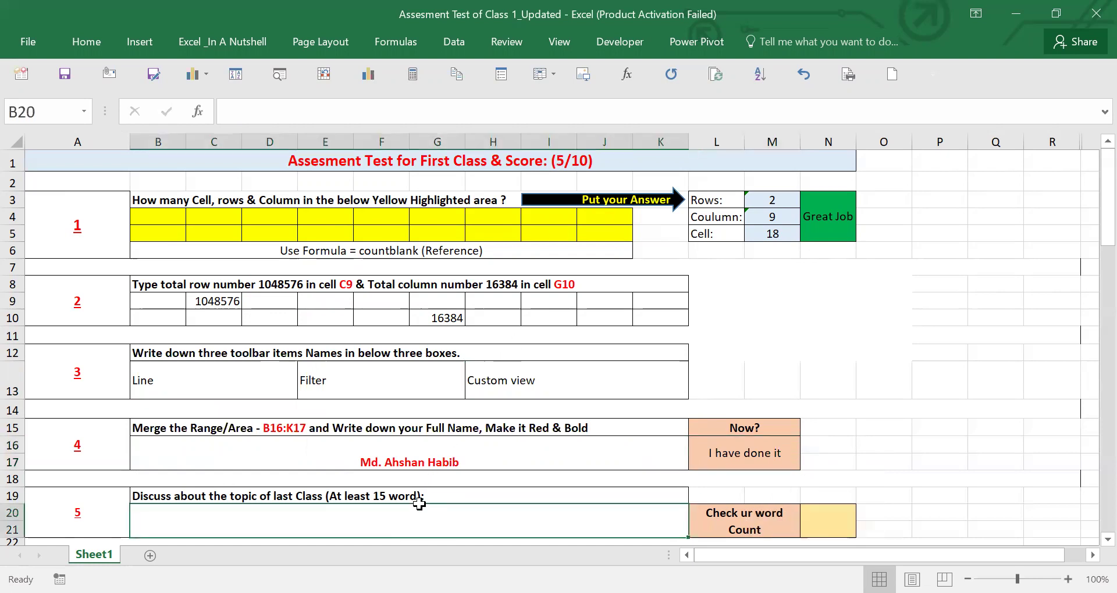
- Enter 'Power query, BI, VBA' as question 5's discussion answer in B20
scroll(414, 501, "down", 1)
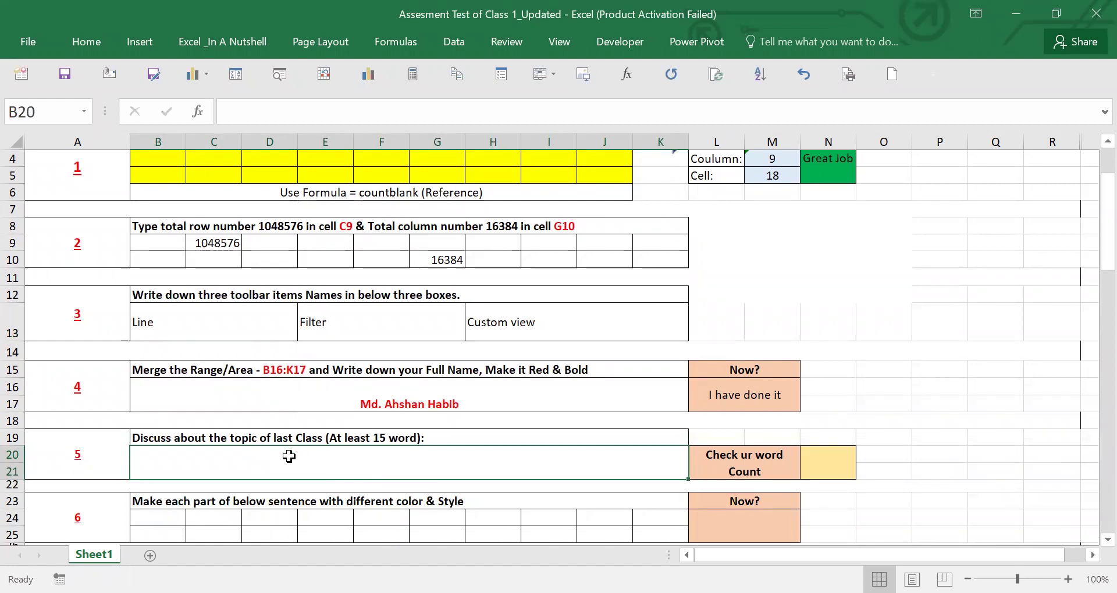
type("Power query, BI")
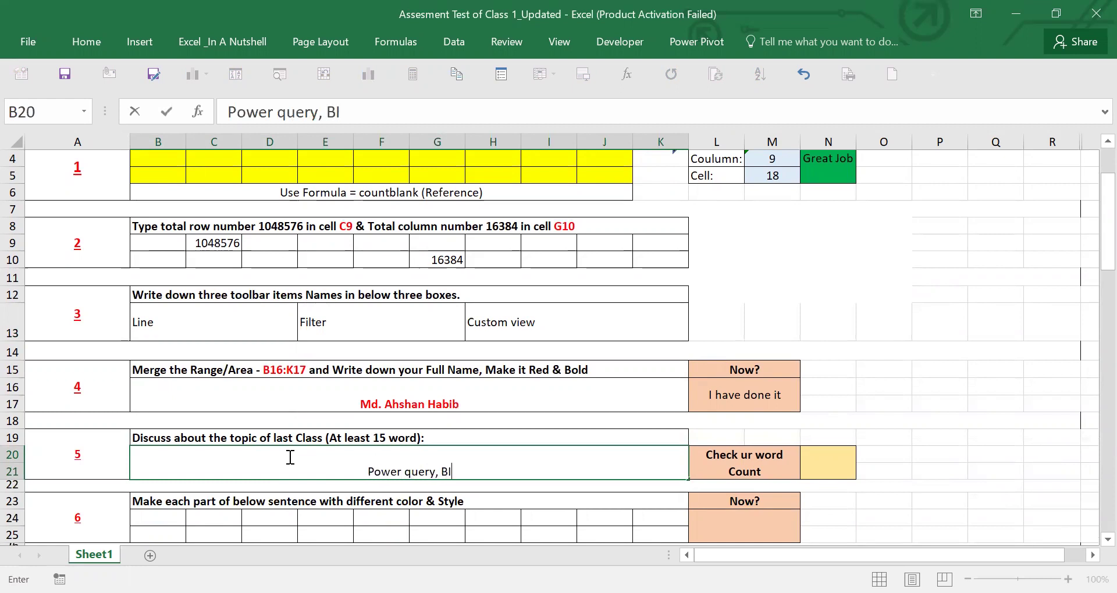
type(", VBA")
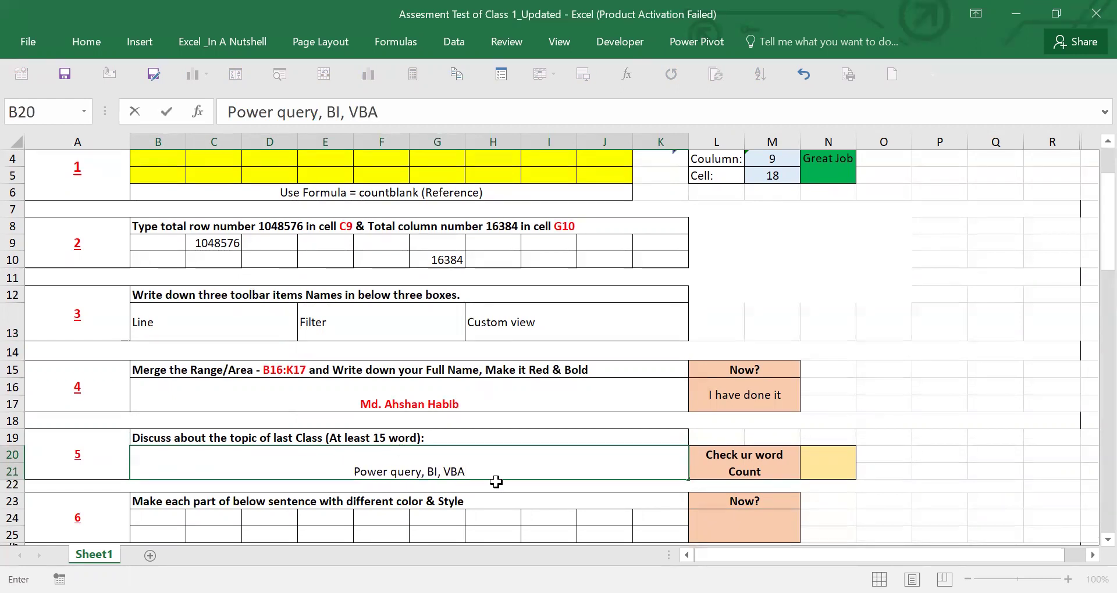
key("Return")
left_click(477, 468)
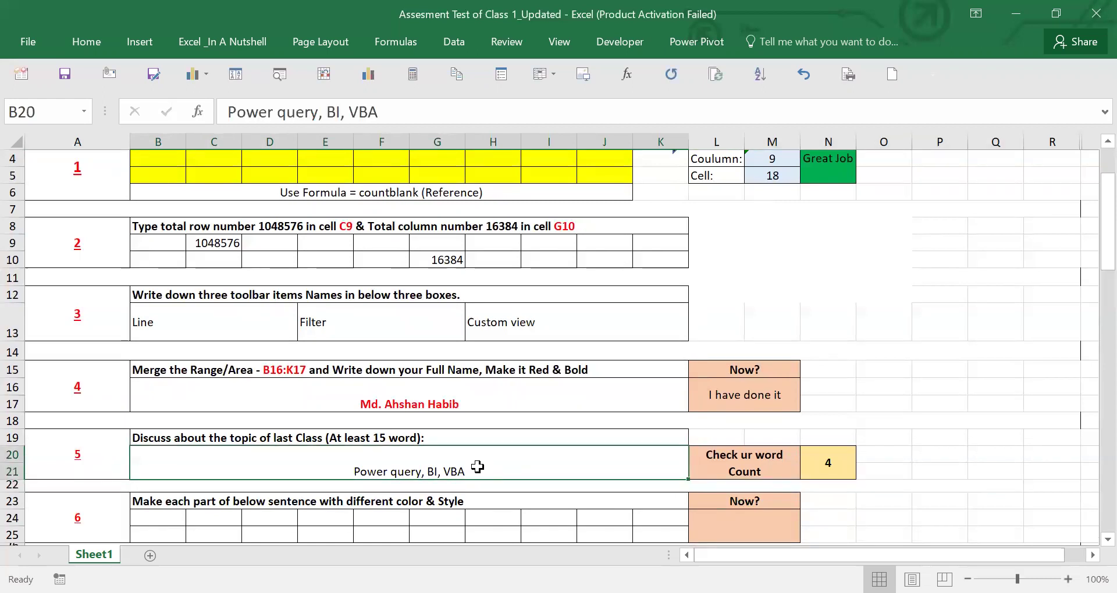
- Append more filler words to the discussion answer and check the word count formula
double_click(477, 467)
left_click_drag(476, 468, 333, 454)
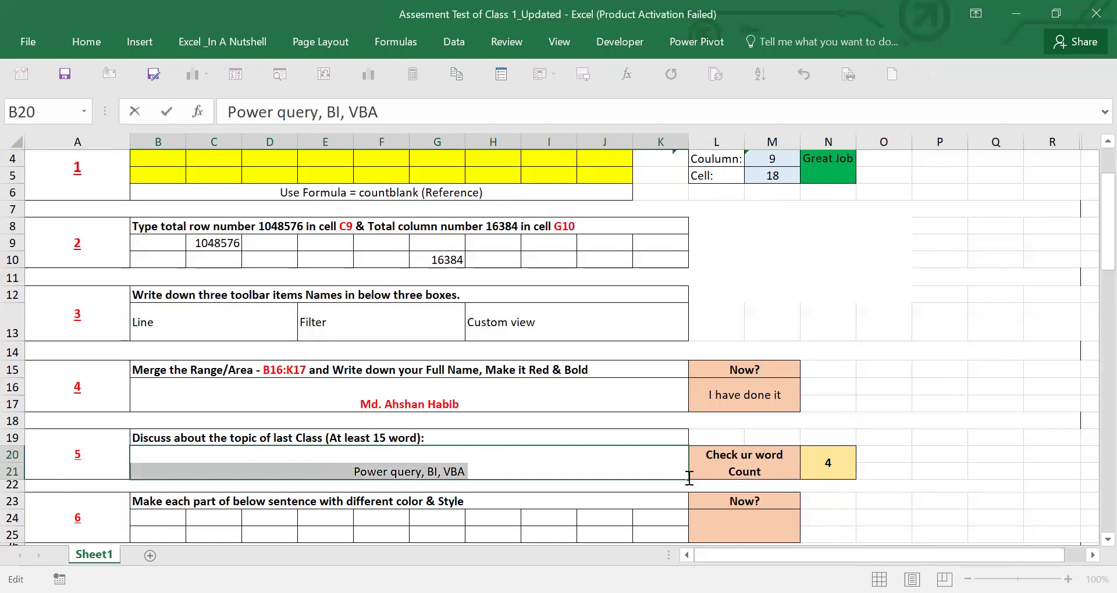
left_click(538, 469)
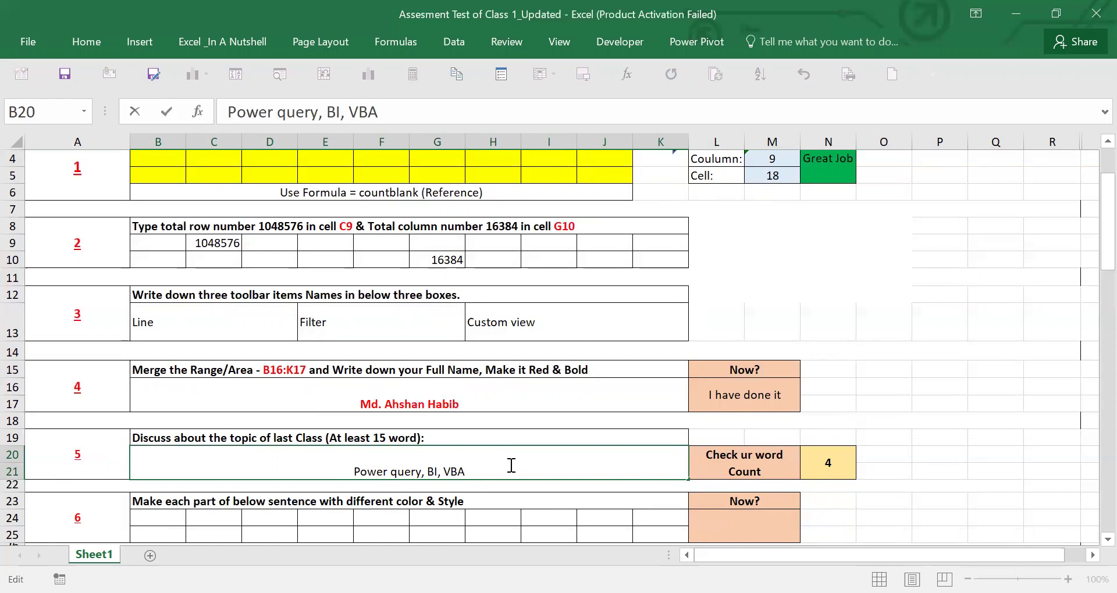
type("rr ")
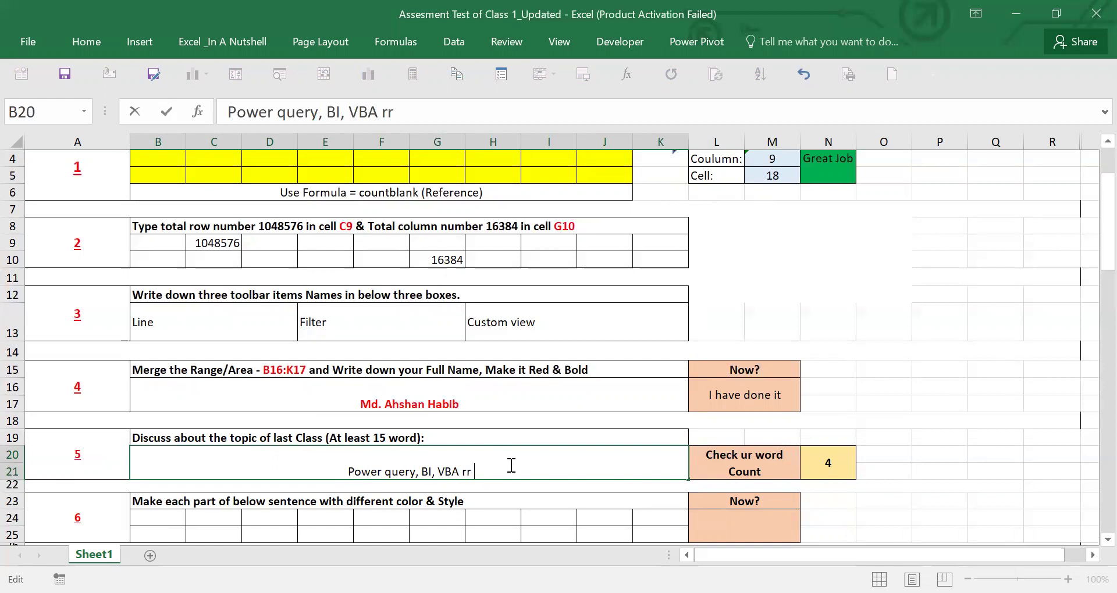
type("ggg jjj")
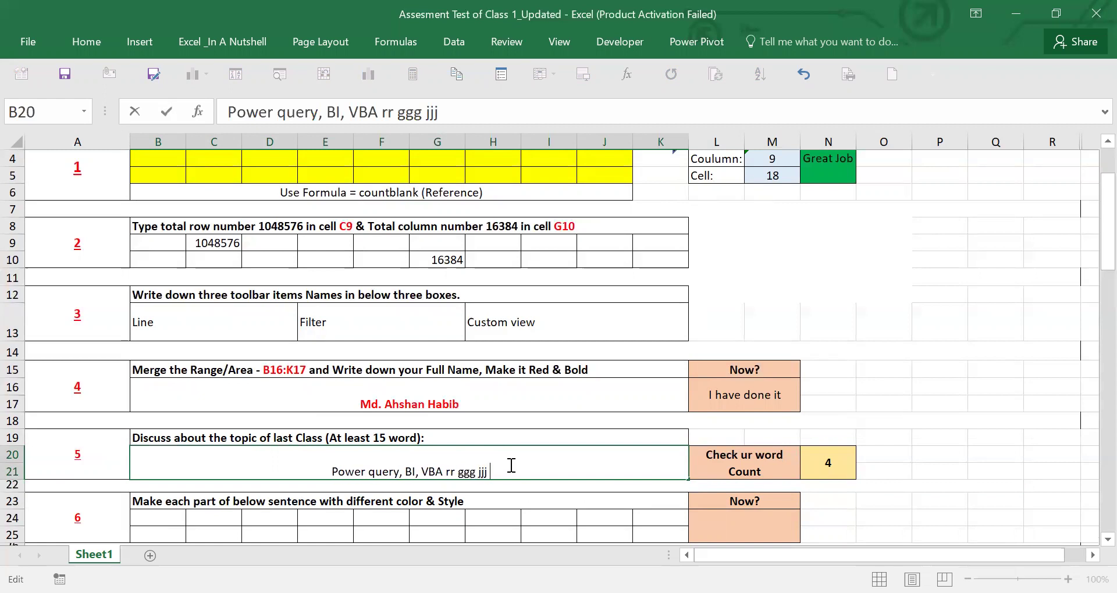
type("  hhh y")
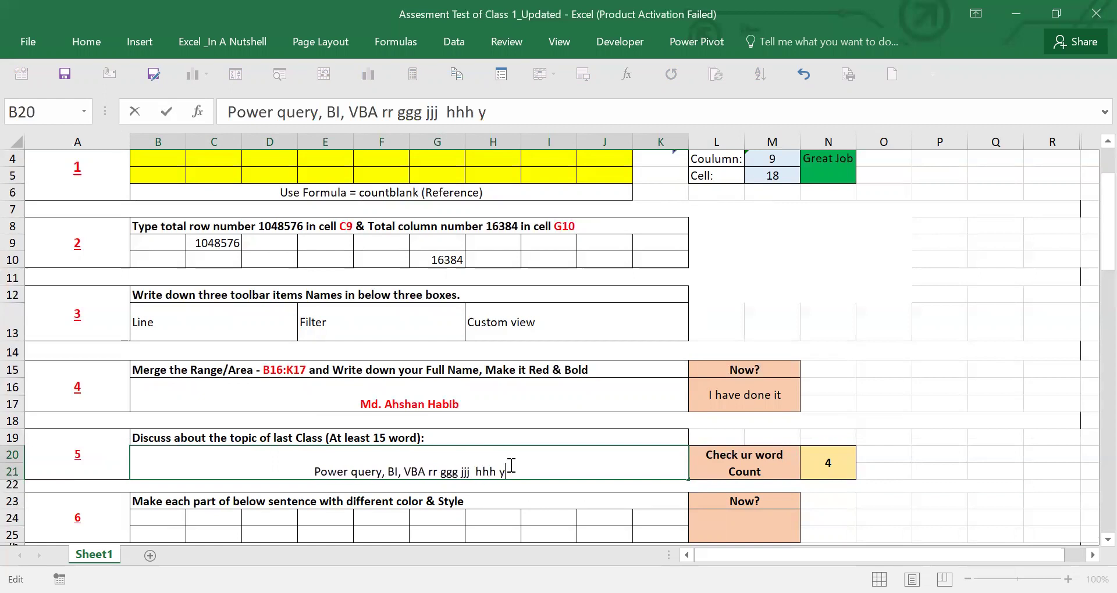
type("yyy hhh")
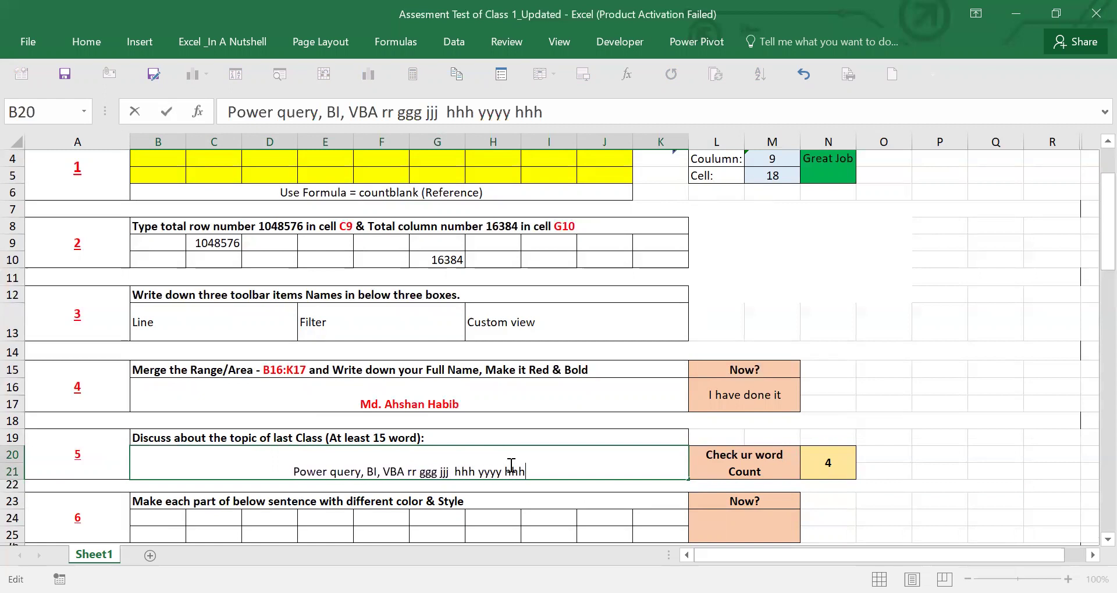
type(" hhyh uuuu bb")
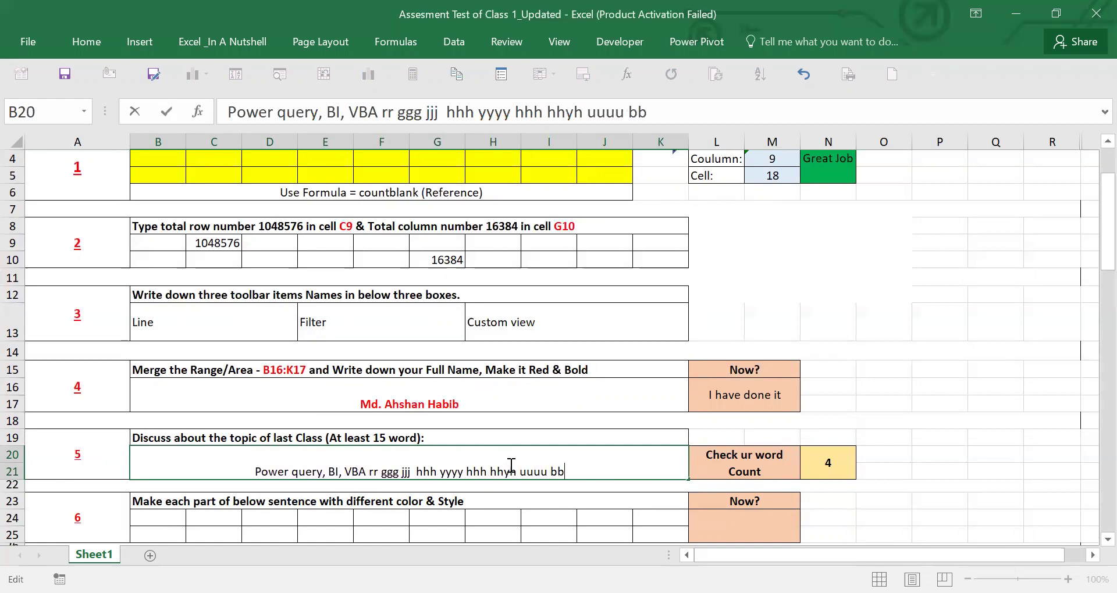
type(" uuu hhh")
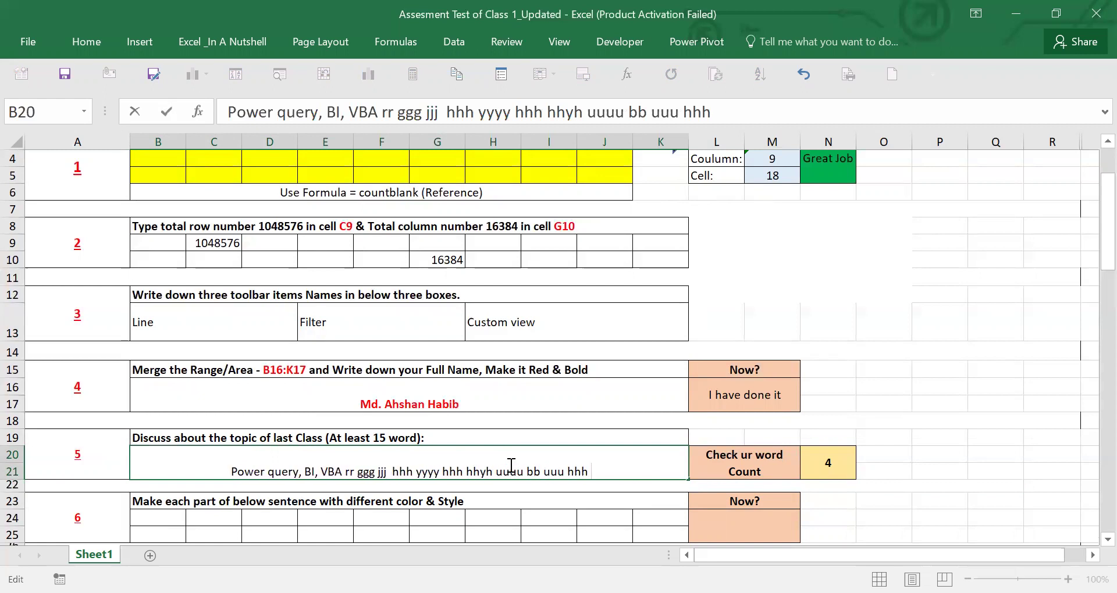
key("Return")
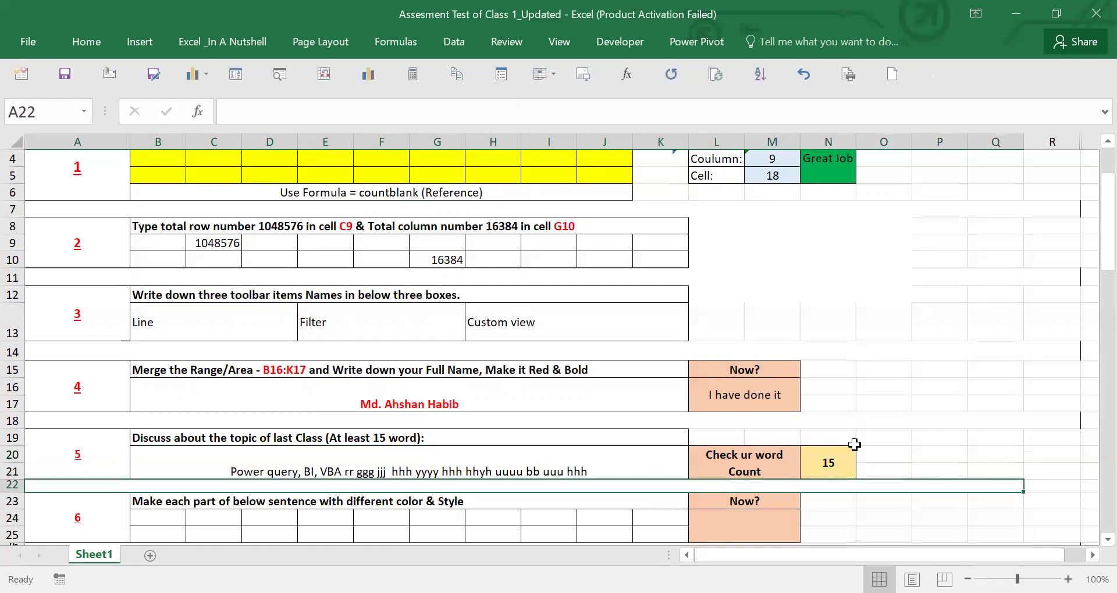
left_click(838, 461)
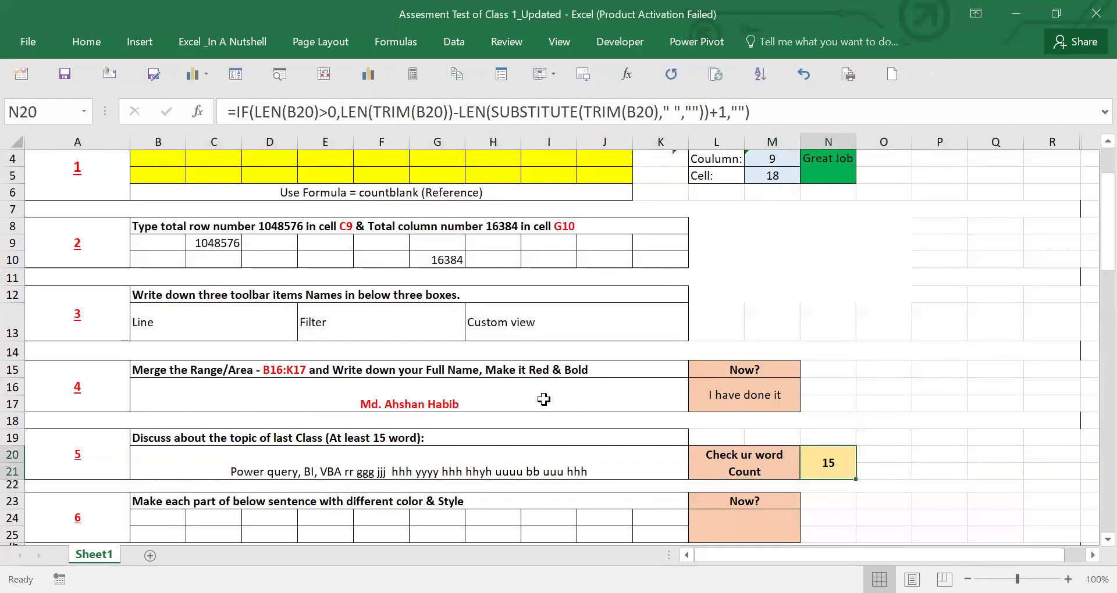
- Add 'jj' to the end of the discussion answer to reach 16 words
scroll(544, 400, "up", 1)
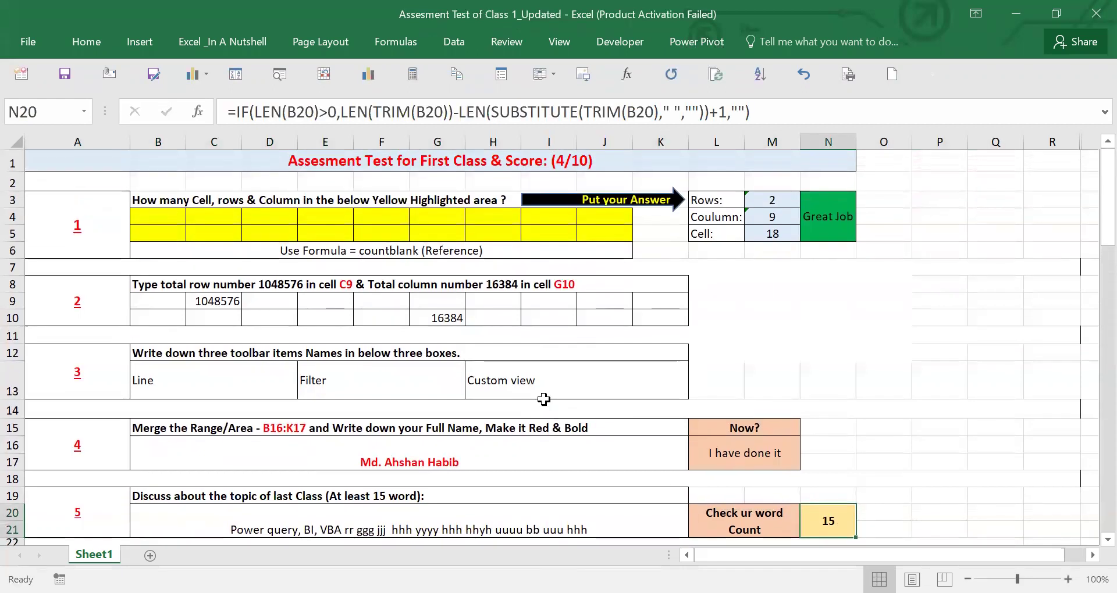
left_click(521, 504)
double_click(521, 504)
type("jj")
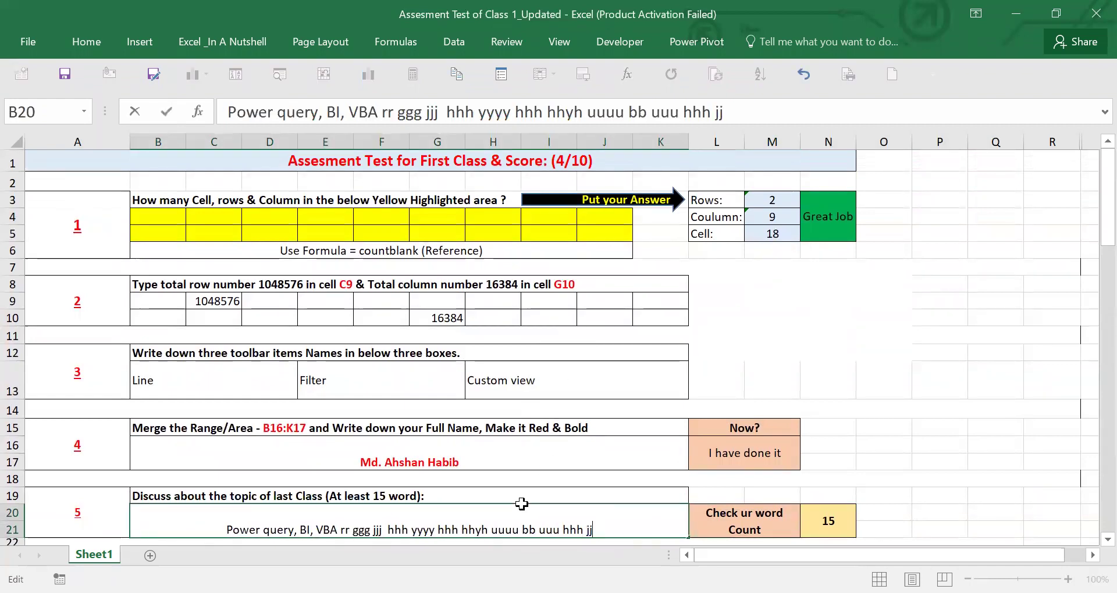
key("Return")
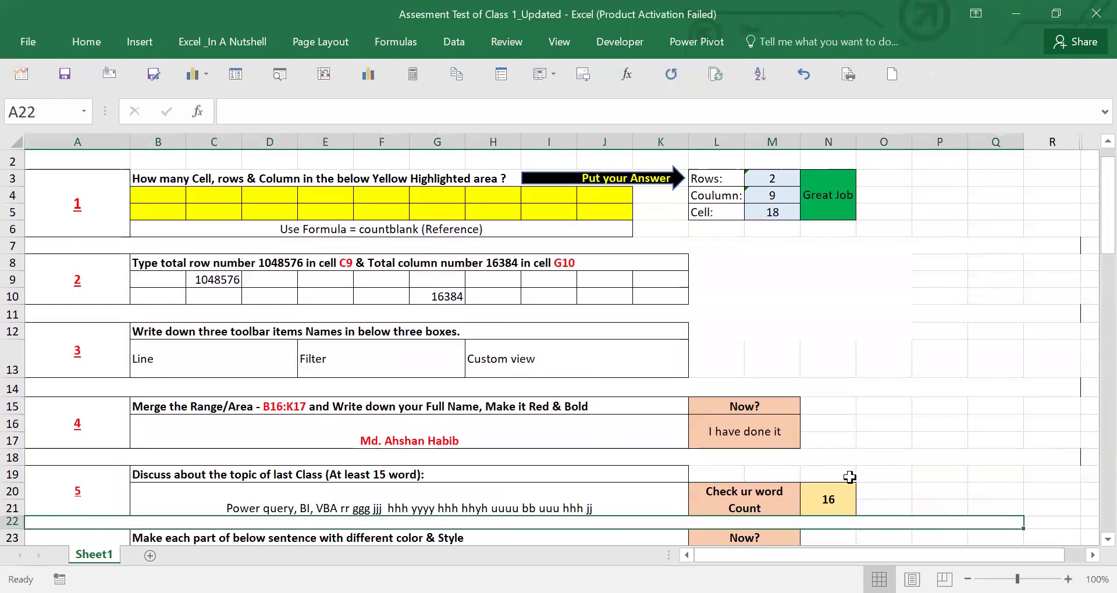
scroll(849, 477, "up", 1)
left_click(550, 163)
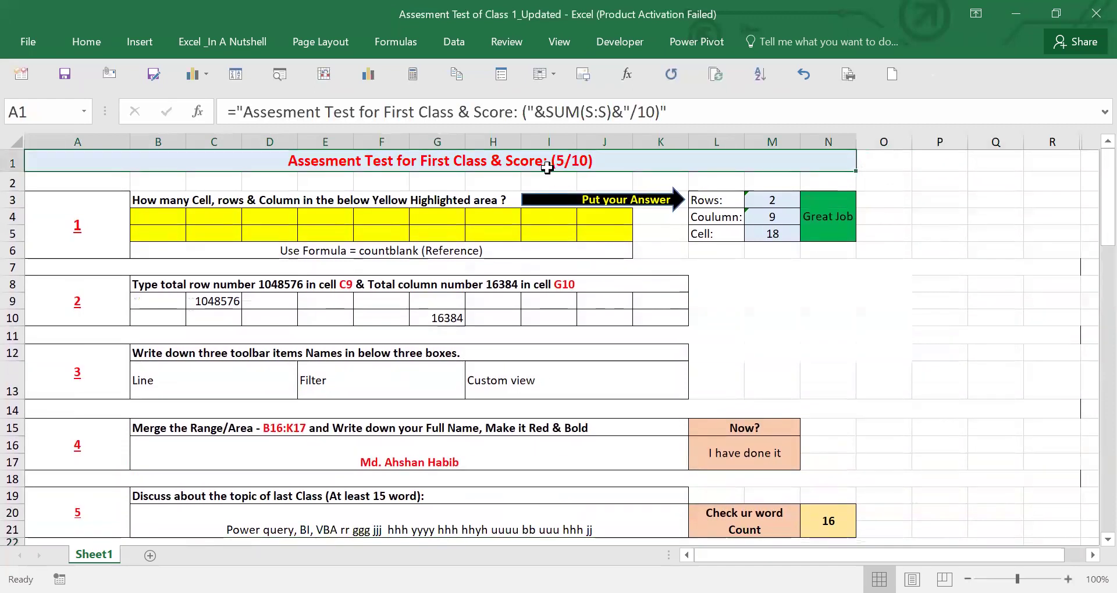
left_click(476, 465)
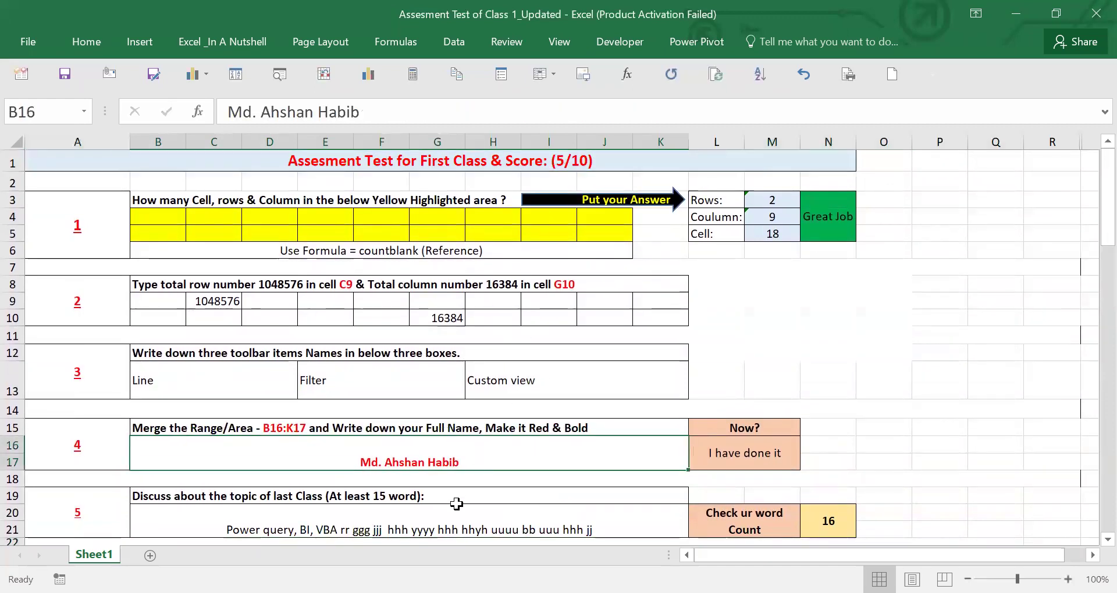
left_click(456, 505)
scroll(466, 474, "down", 2)
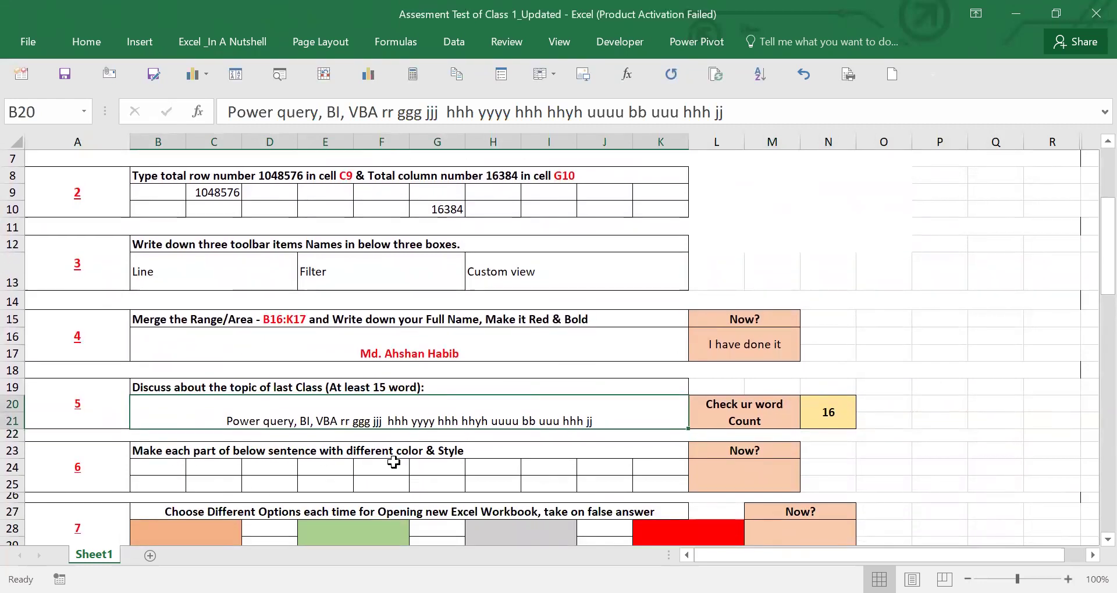
scroll(192, 466, "down", 2)
scroll(192, 467, "down", 2)
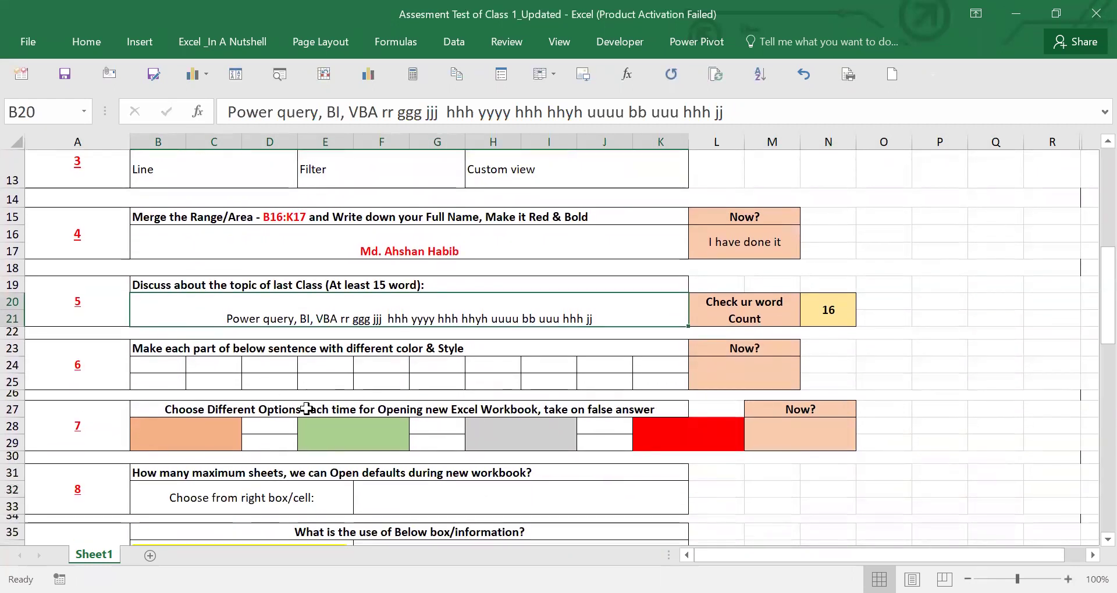
scroll(307, 407, "down", 2)
scroll(306, 393, "up", 1)
- Set question 6's Now? status cell L24 to 'I have done it' from its dropdown
left_click_drag(166, 291, 647, 297)
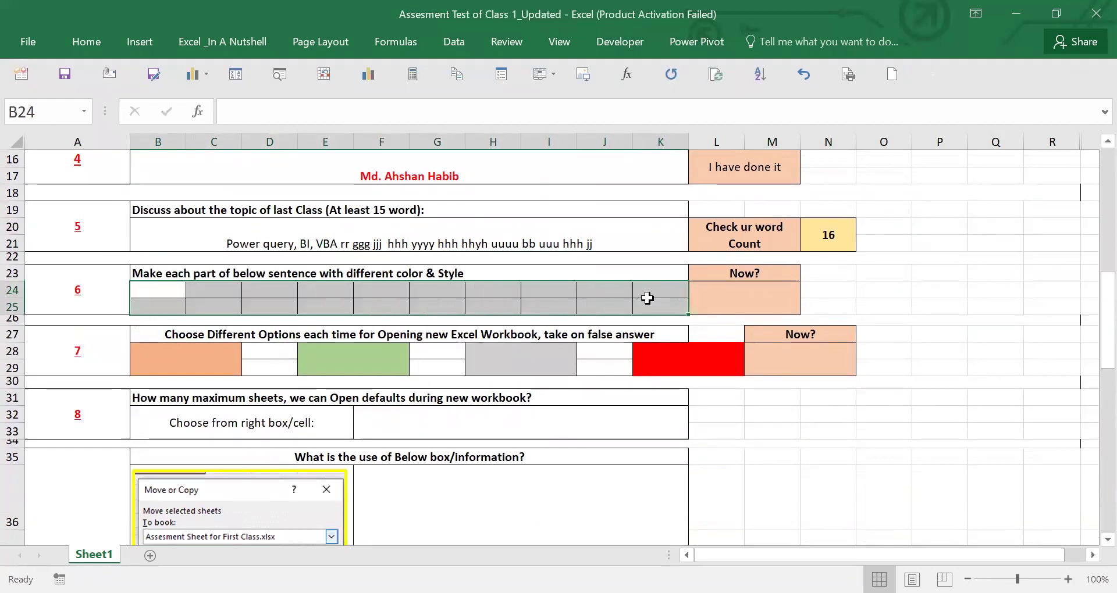
left_click(289, 306)
left_click_drag(173, 289, 667, 309)
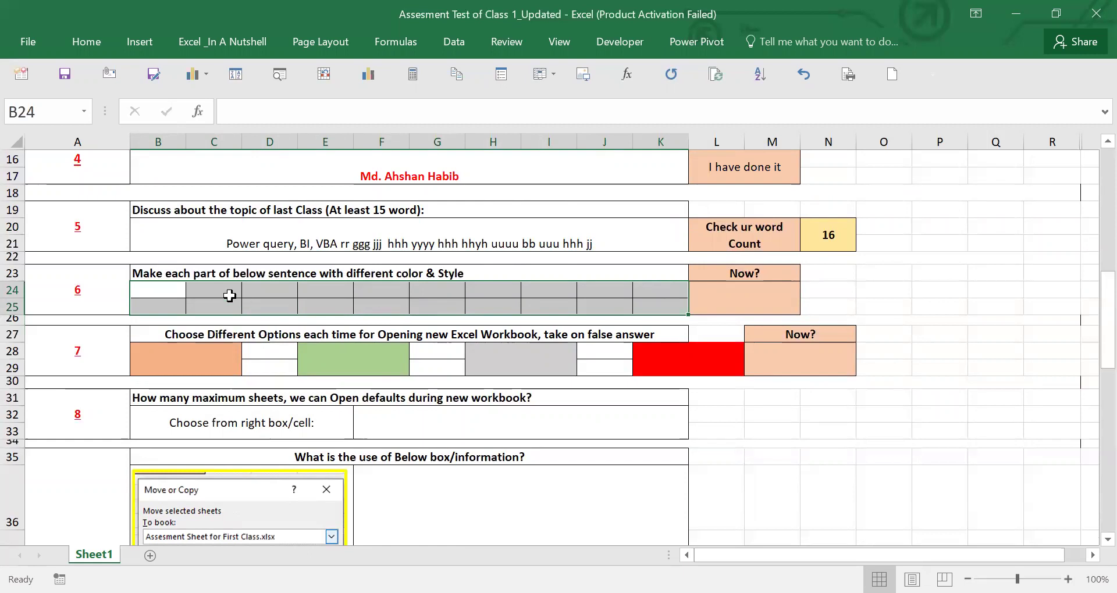
left_click_drag(150, 288, 647, 298)
left_click(762, 289)
left_click(807, 289)
left_click(755, 306)
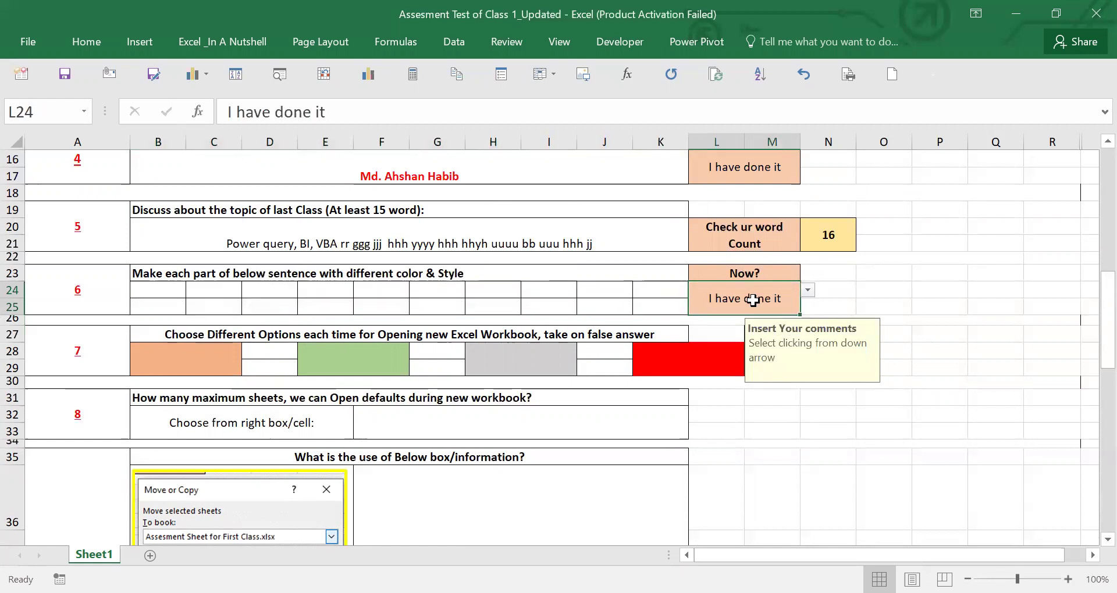
left_click(191, 362)
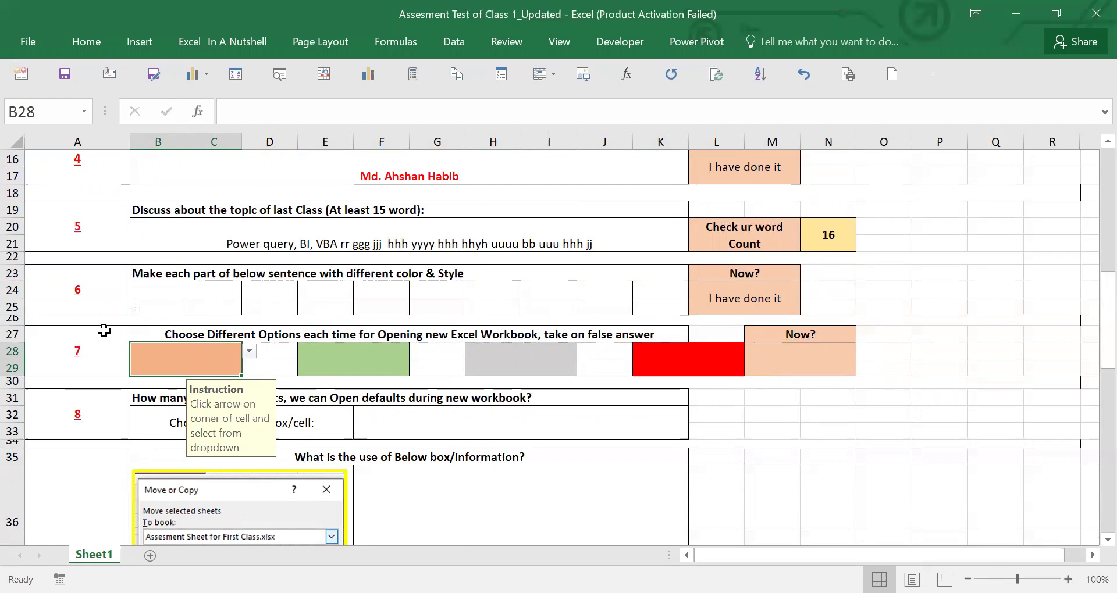
- Pick 'From Program Manu' and 'Adding Apps to Task Bar' for question 7's first two boxes
left_click(249, 352)
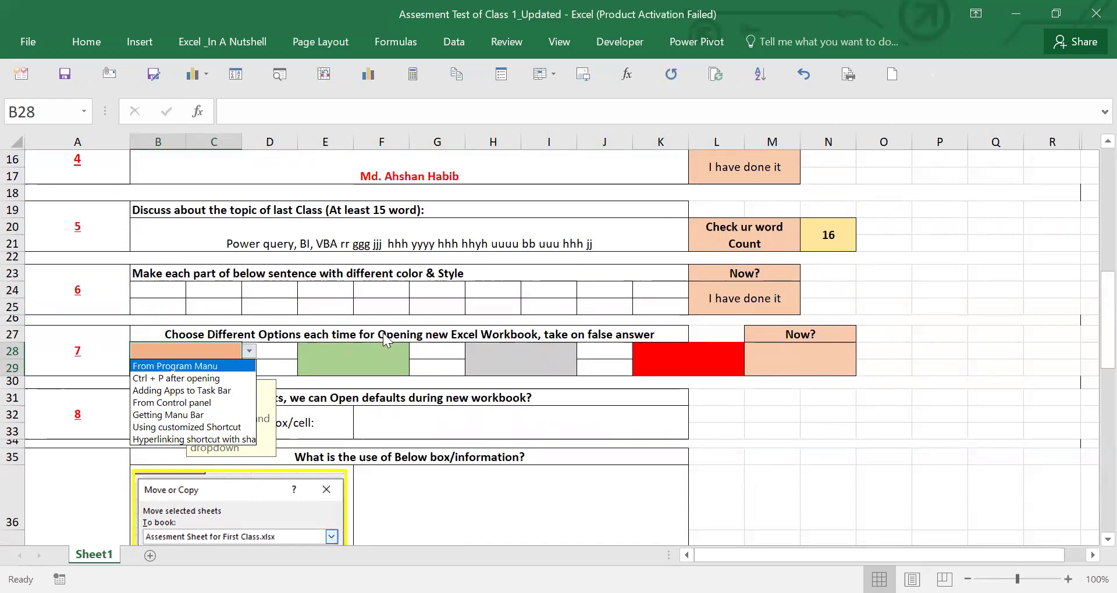
key("End")
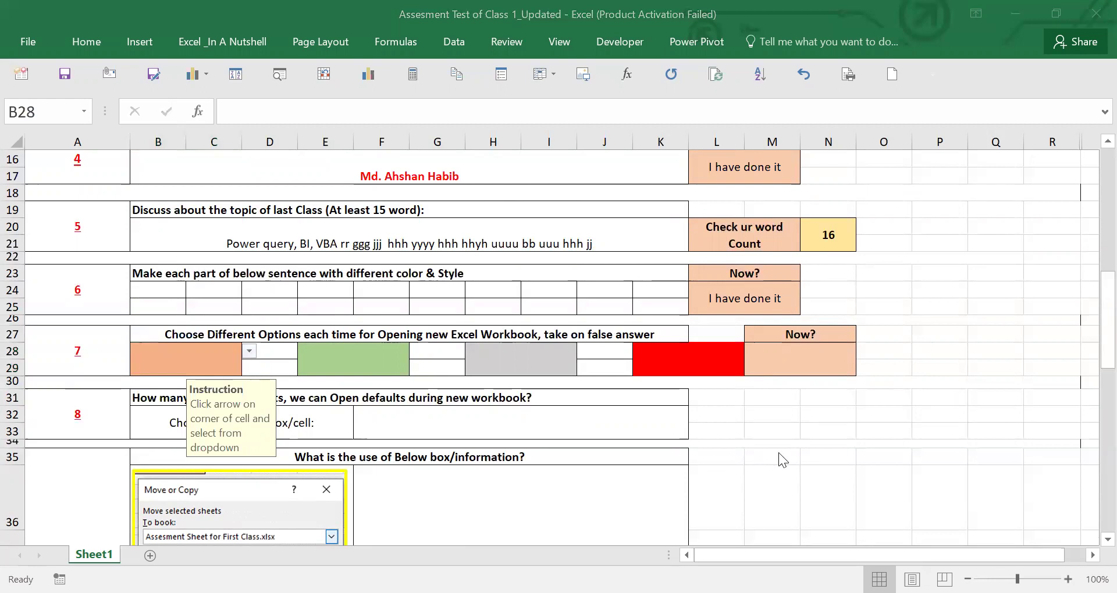
left_click(256, 352)
left_click(186, 365)
left_click(361, 368)
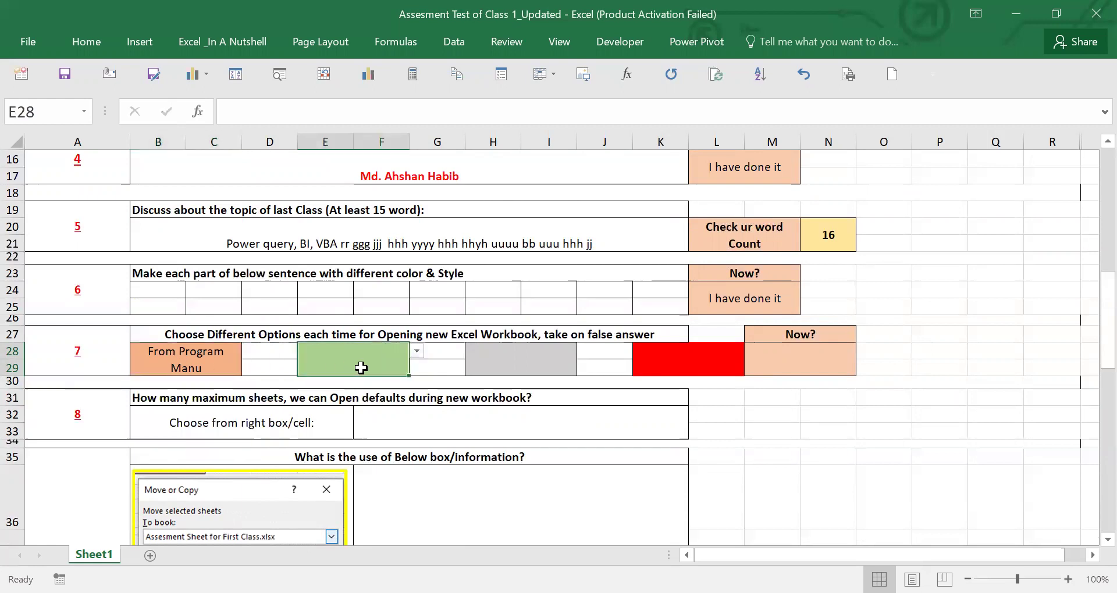
left_click(418, 351)
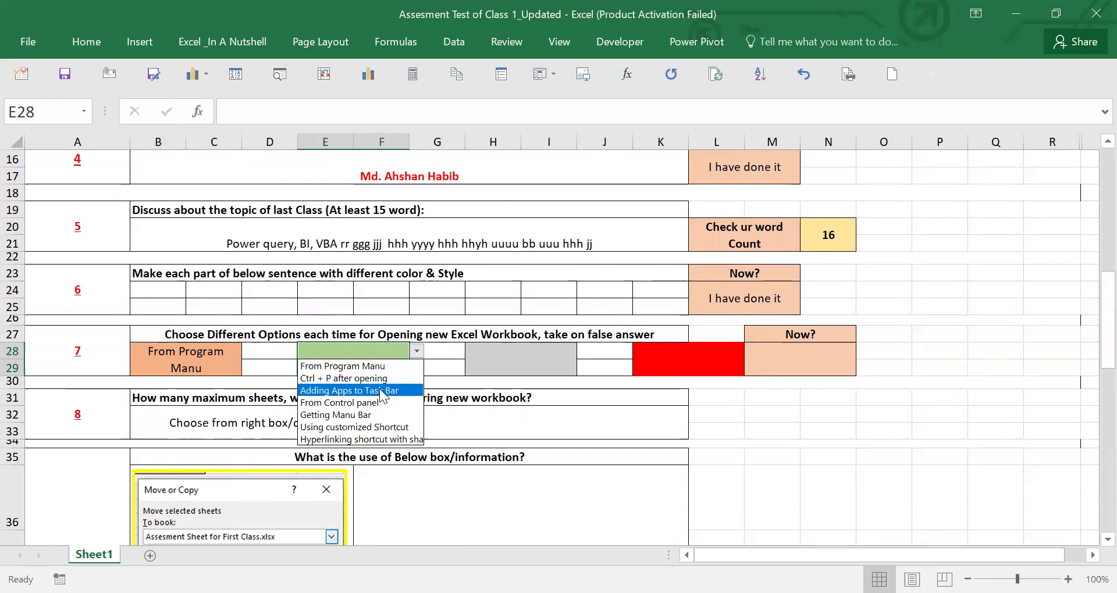
key("Up")
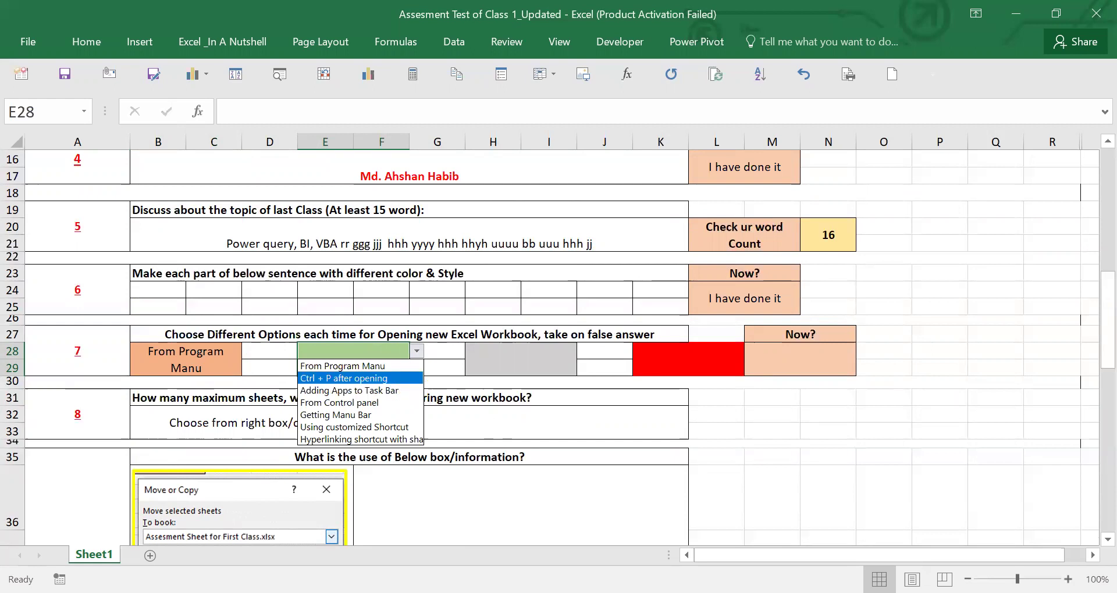
left_click(365, 390)
- Choose 'Using customized Shortcut' for the grey box and 'Ctrl + P after opening' for the red box
left_click(494, 354)
left_click(584, 351)
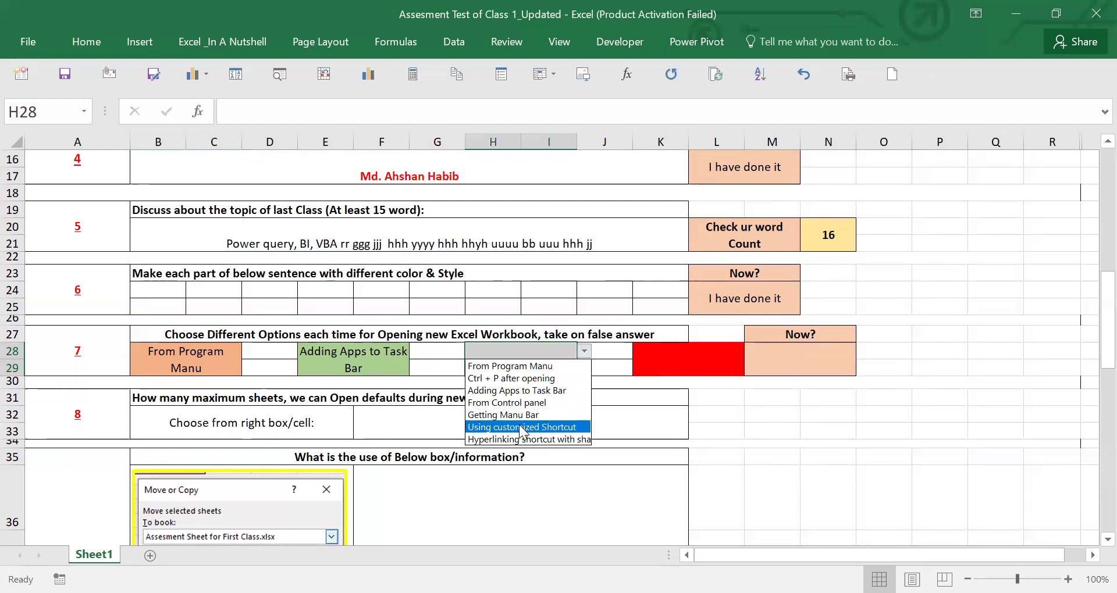
left_click(520, 428)
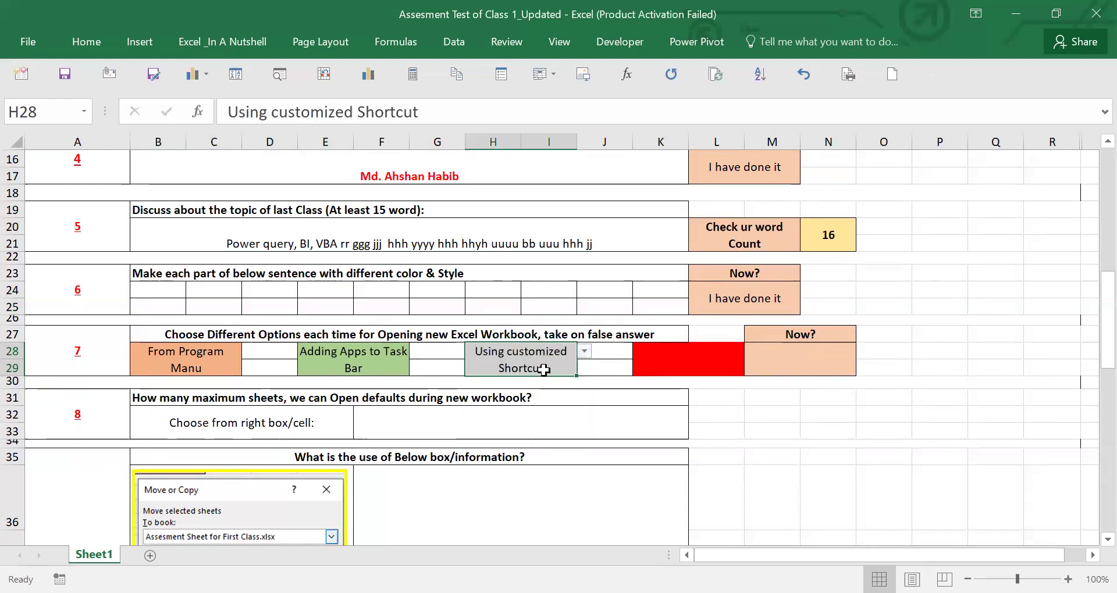
left_click(668, 356)
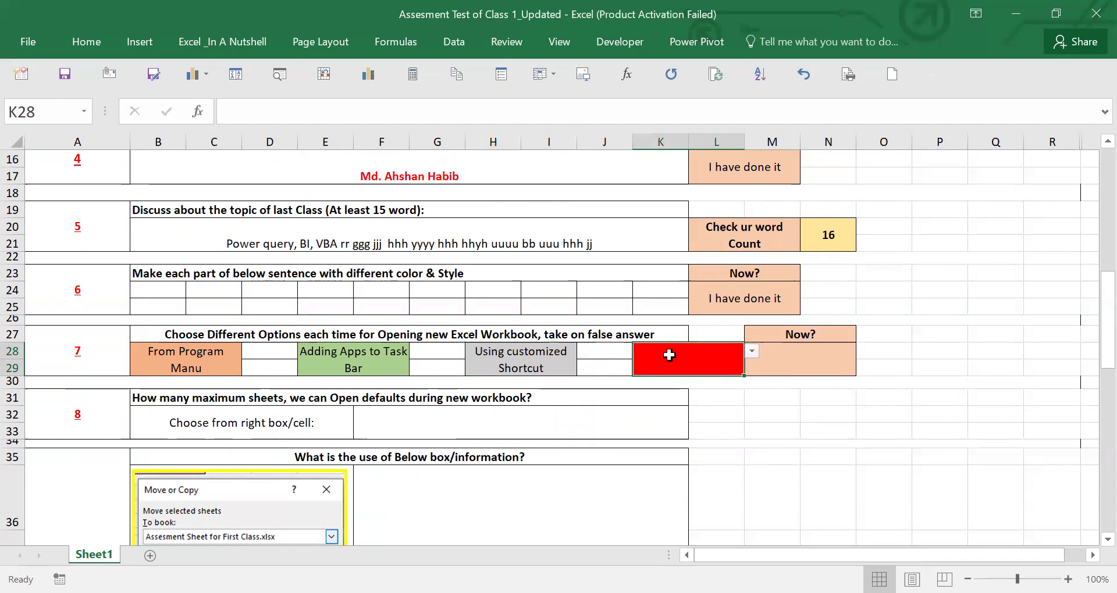
left_click(751, 351)
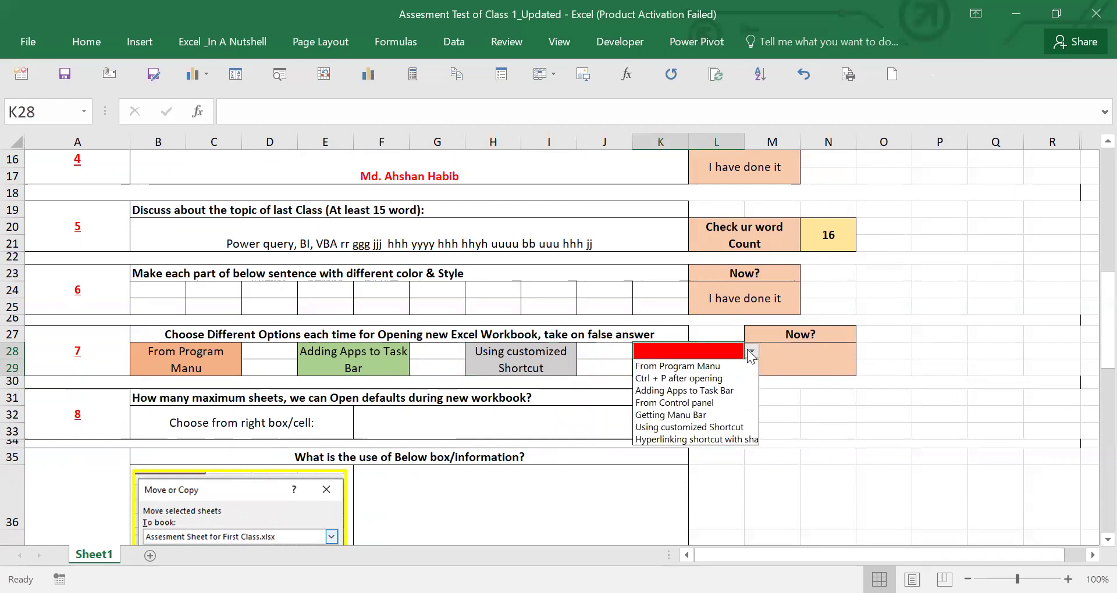
left_click(690, 379)
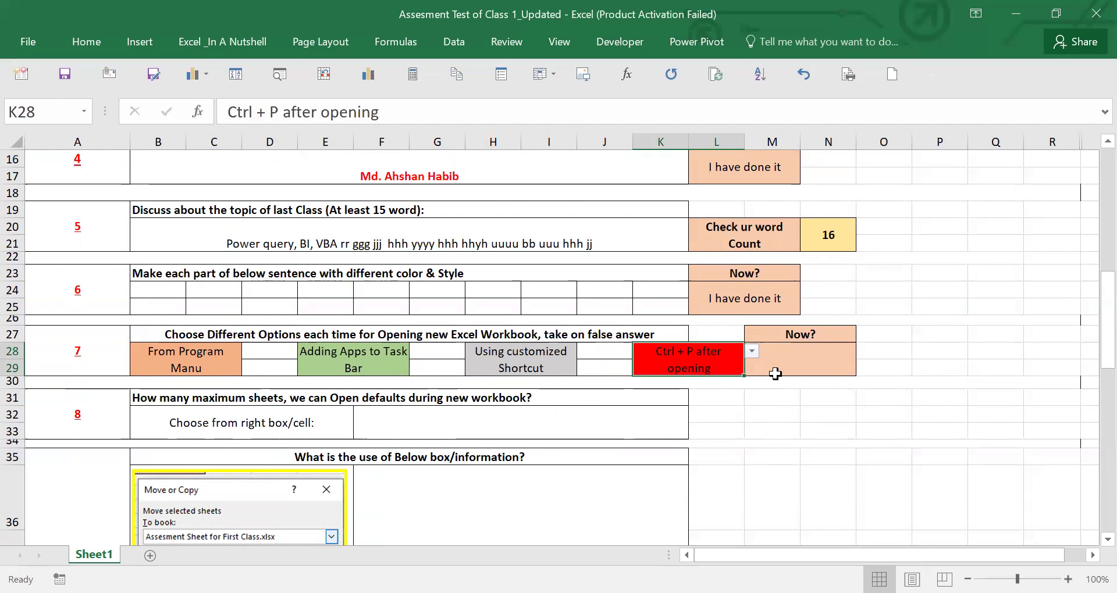
- Set question 7's Now? status to 'I have done it'
left_click(791, 352)
left_click(864, 352)
left_click(803, 372)
- Review question 8's prompt and answer cells about default sheets in a new workbook
left_click(398, 416)
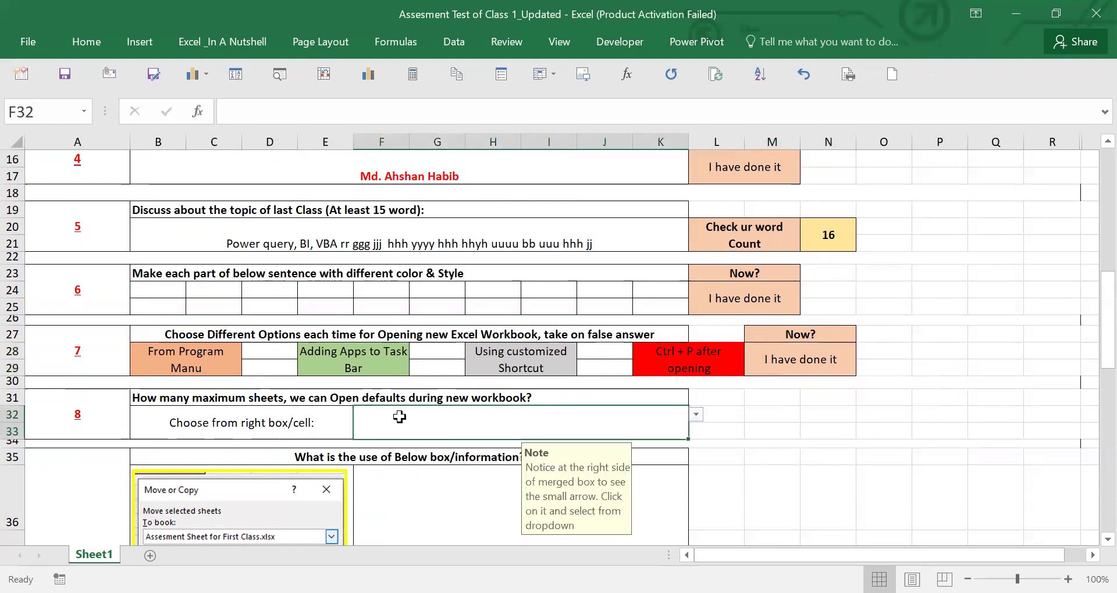
left_click(258, 426)
scroll(395, 374, "up", 2)
scroll(394, 376, "up", 3)
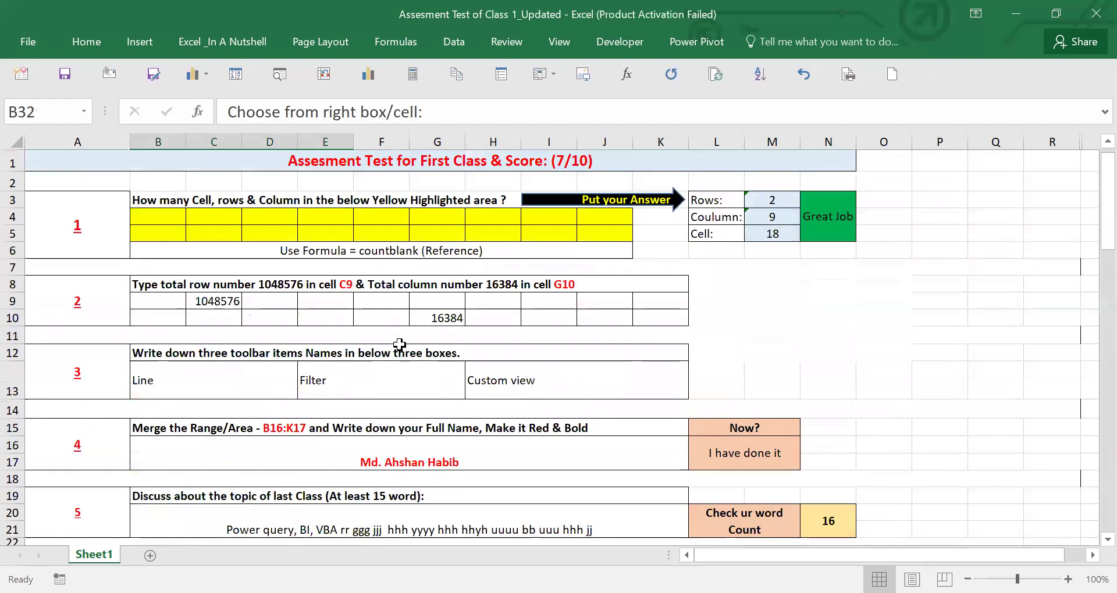
scroll(500, 395, "down", 6)
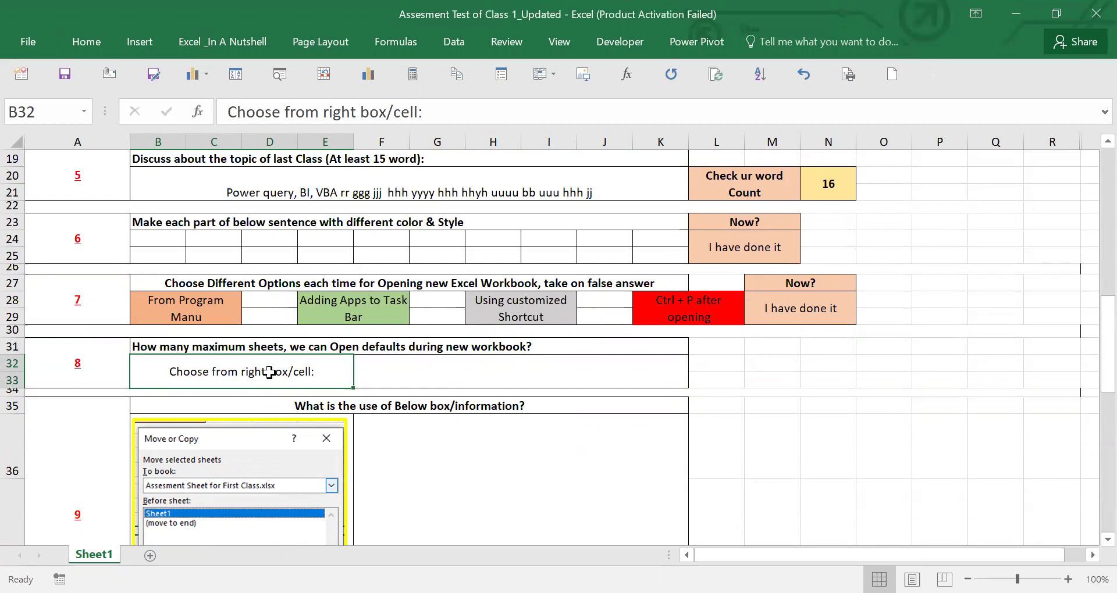
left_click(460, 345)
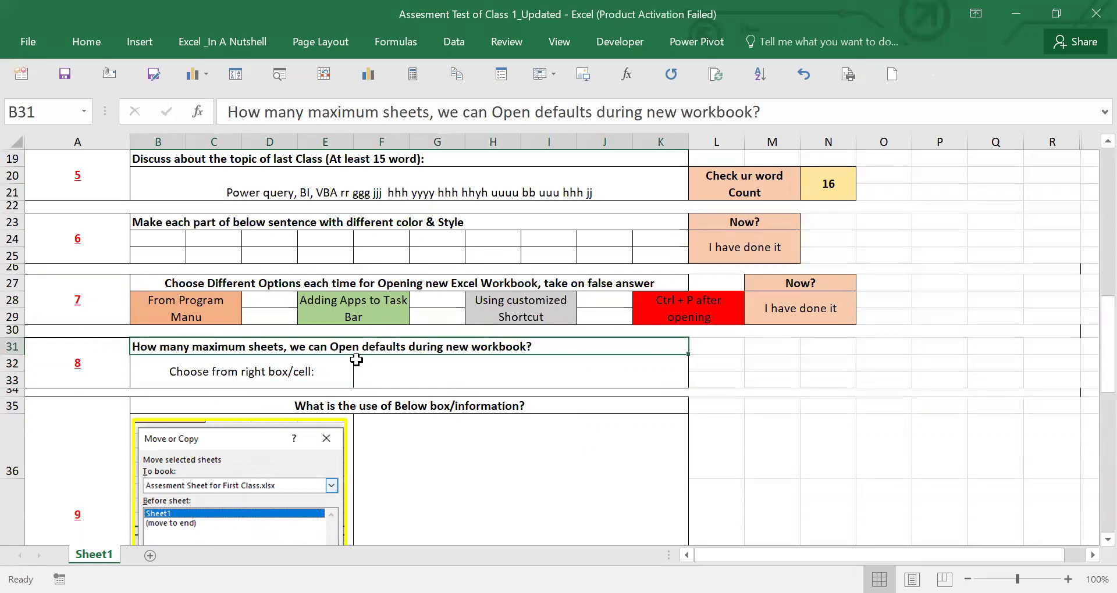
left_click(297, 369)
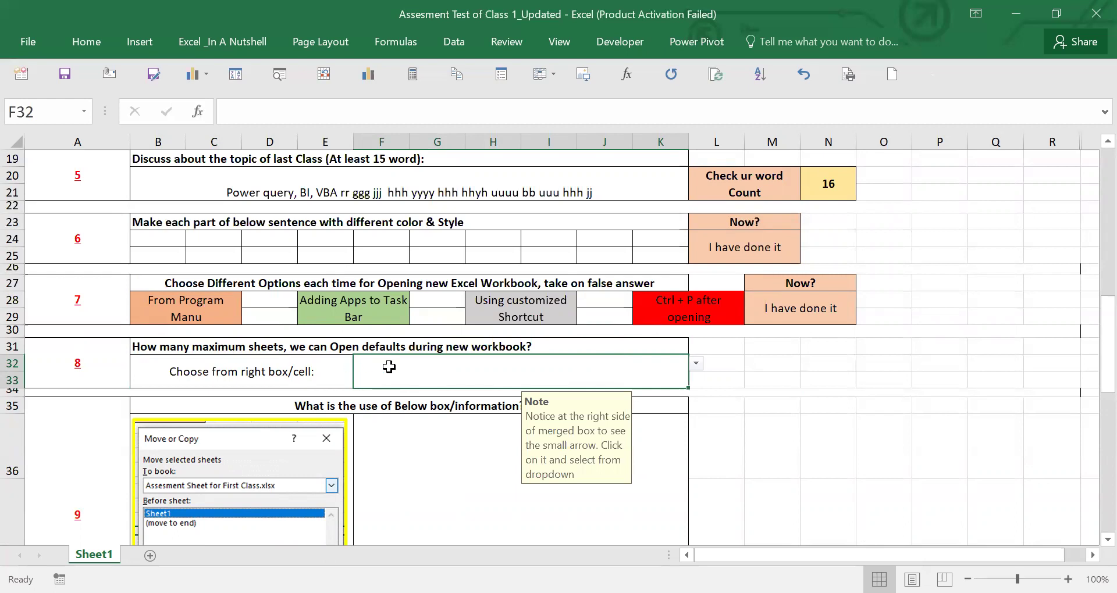
left_click(302, 369)
left_click(407, 367)
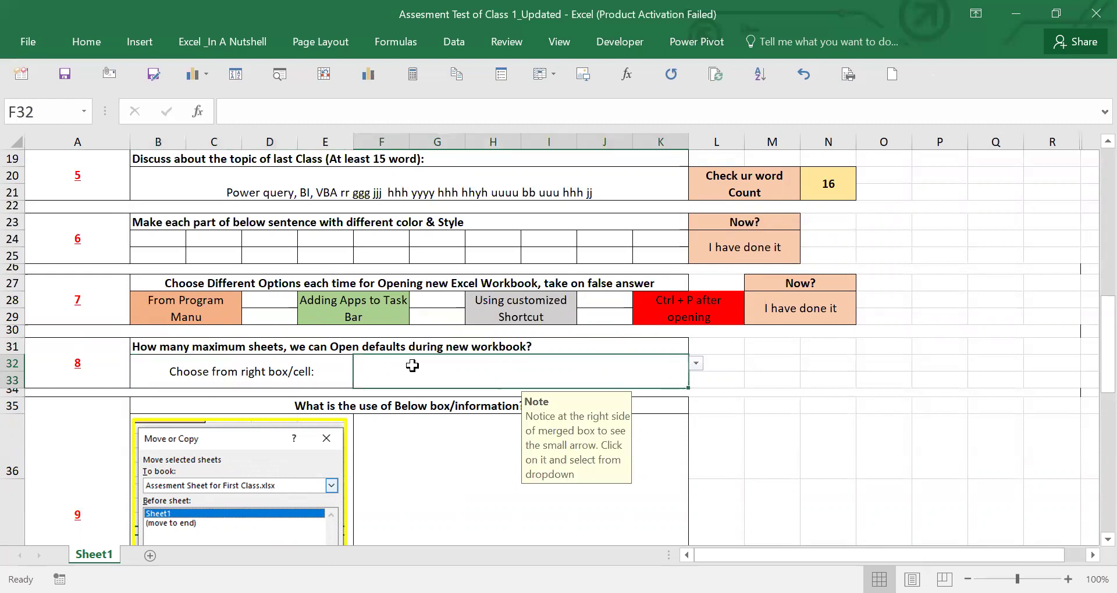
- Choose 255 from F32's dropdown as question 8's answer
left_click(700, 366)
left_click(370, 401)
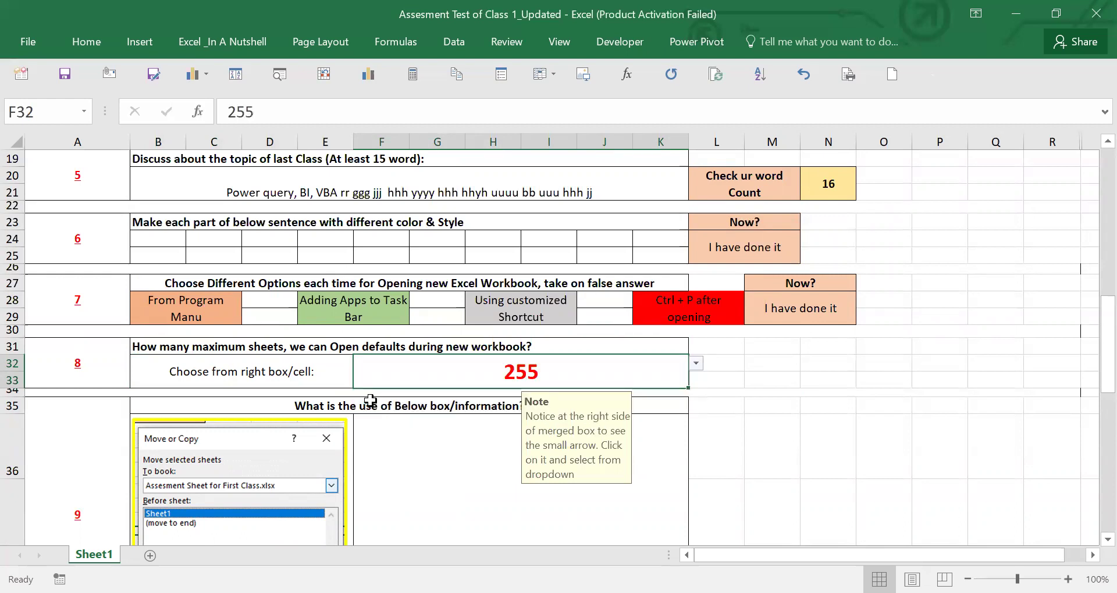
left_click(268, 362)
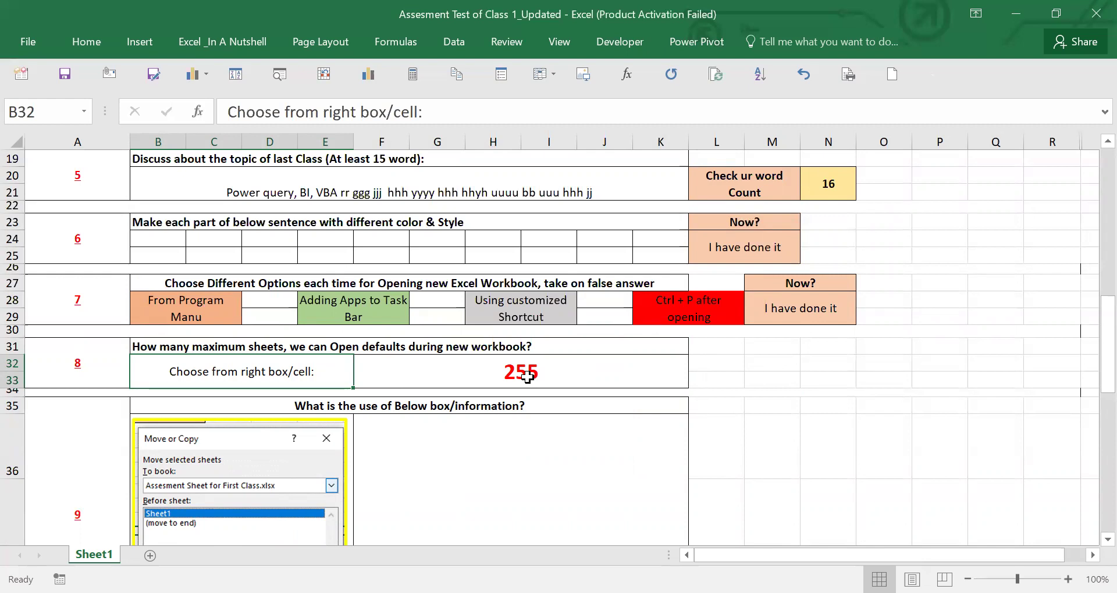
left_click(464, 379)
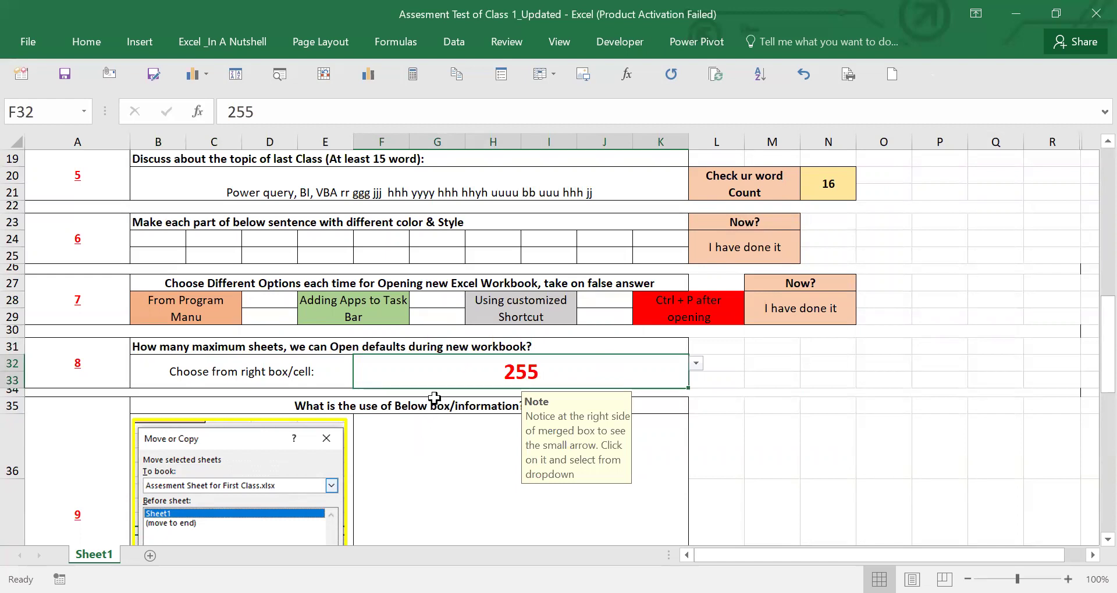
left_click(442, 469)
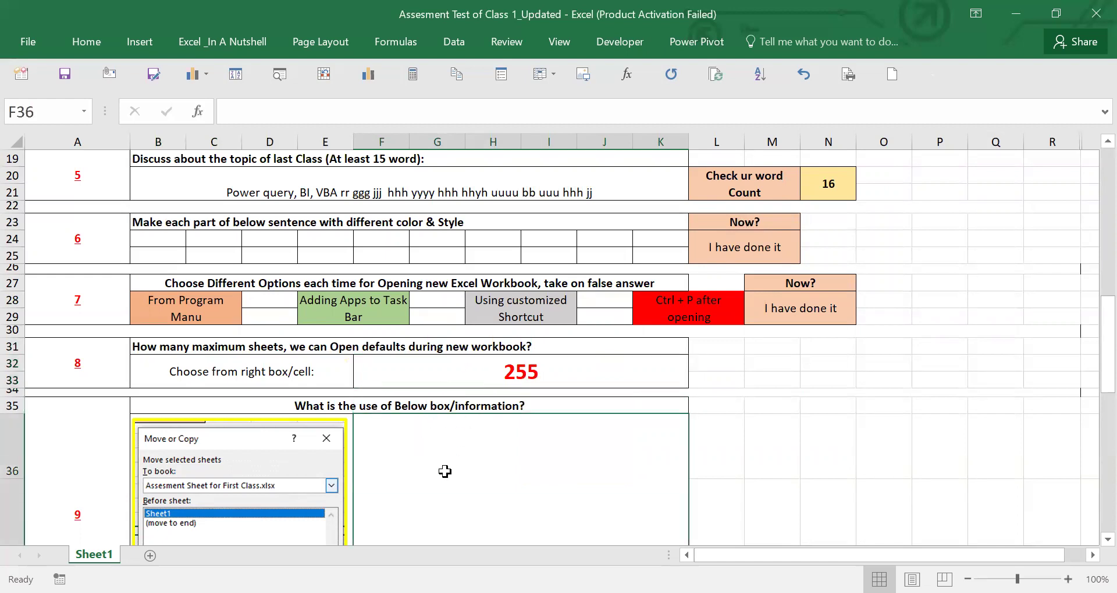
scroll(445, 472, "down", 1)
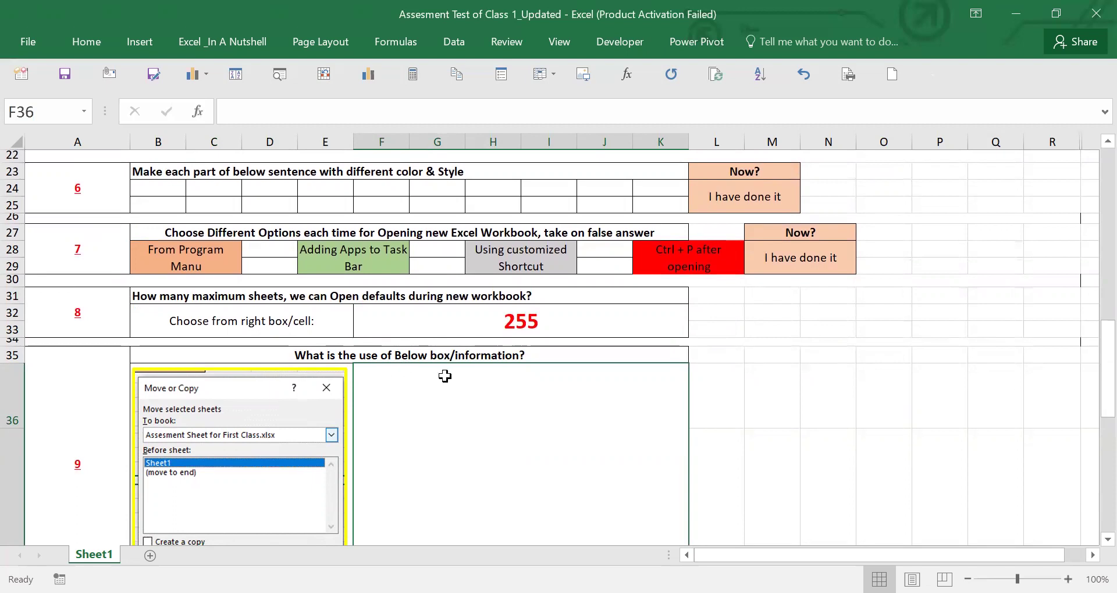
scroll(256, 454, "down", 2)
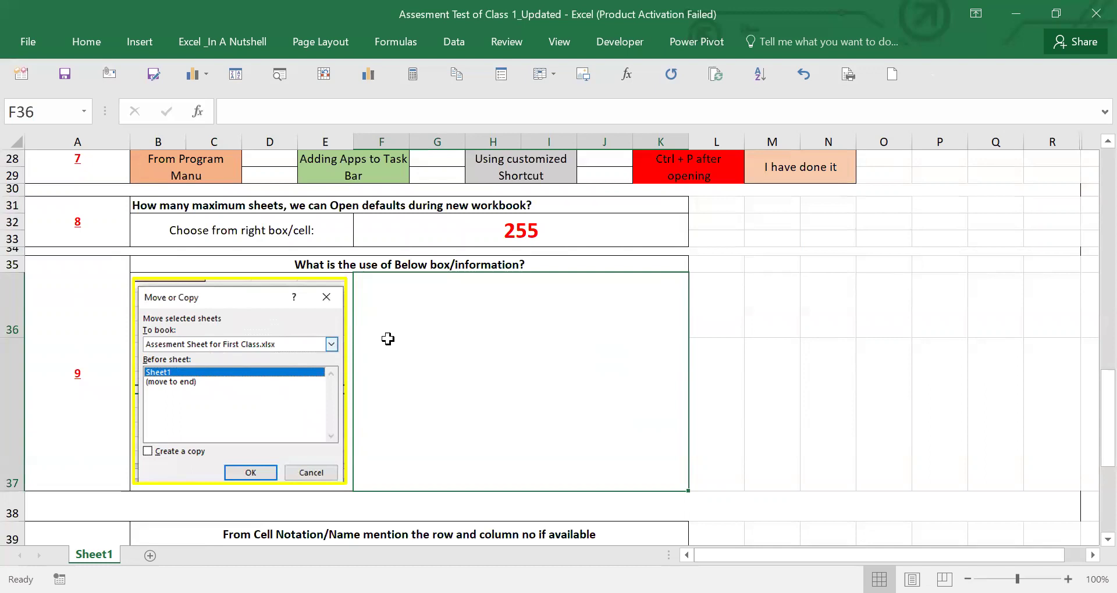
scroll(422, 410, "down", 1)
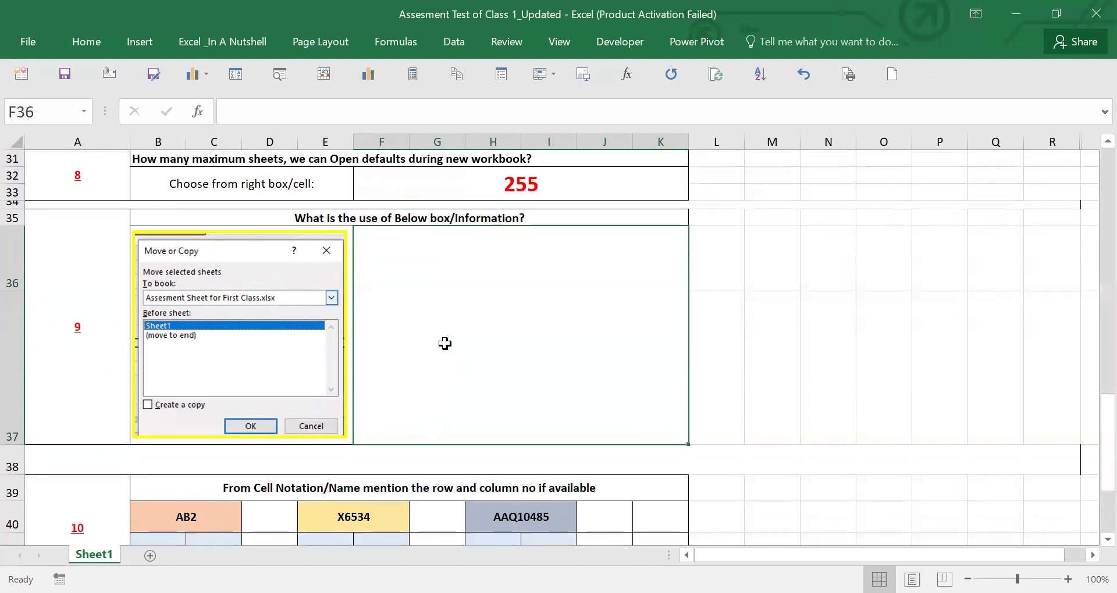
scroll(377, 357, "down", 2)
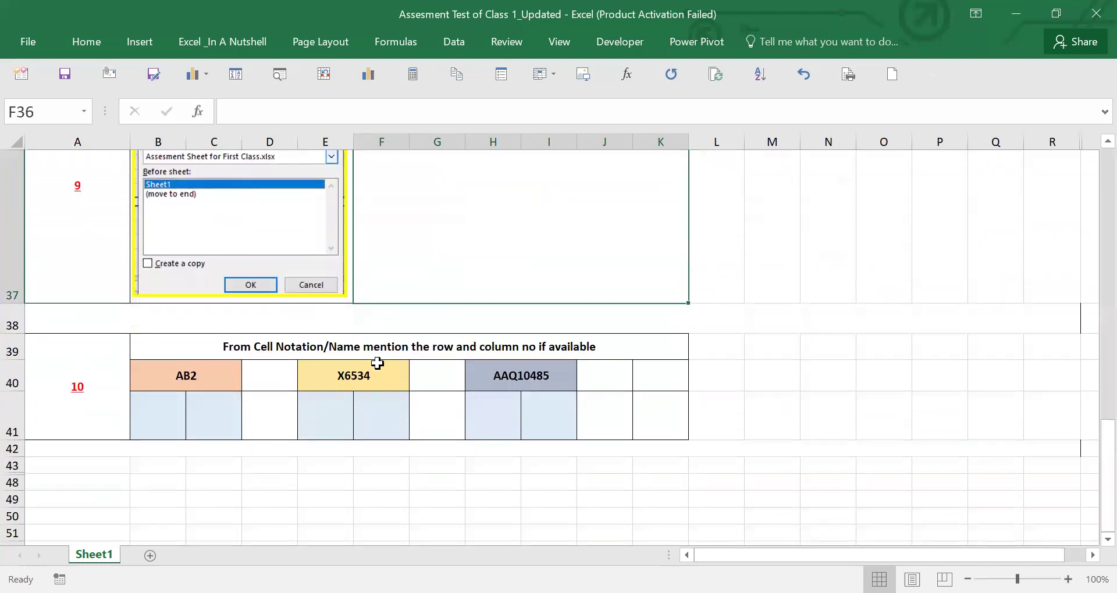
left_click(169, 377)
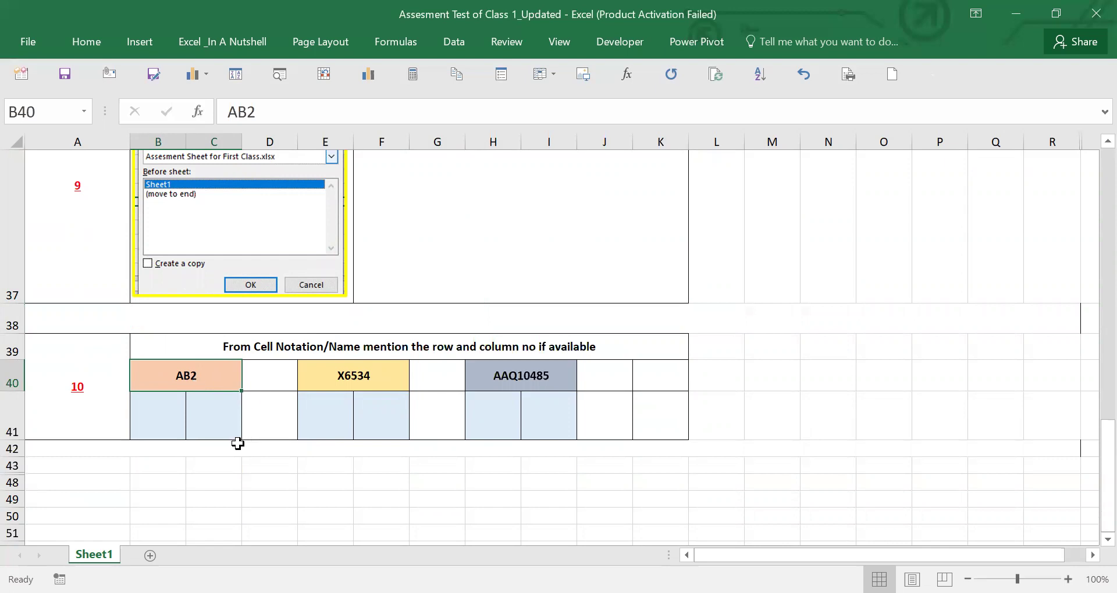
scroll(238, 444, "up", 6)
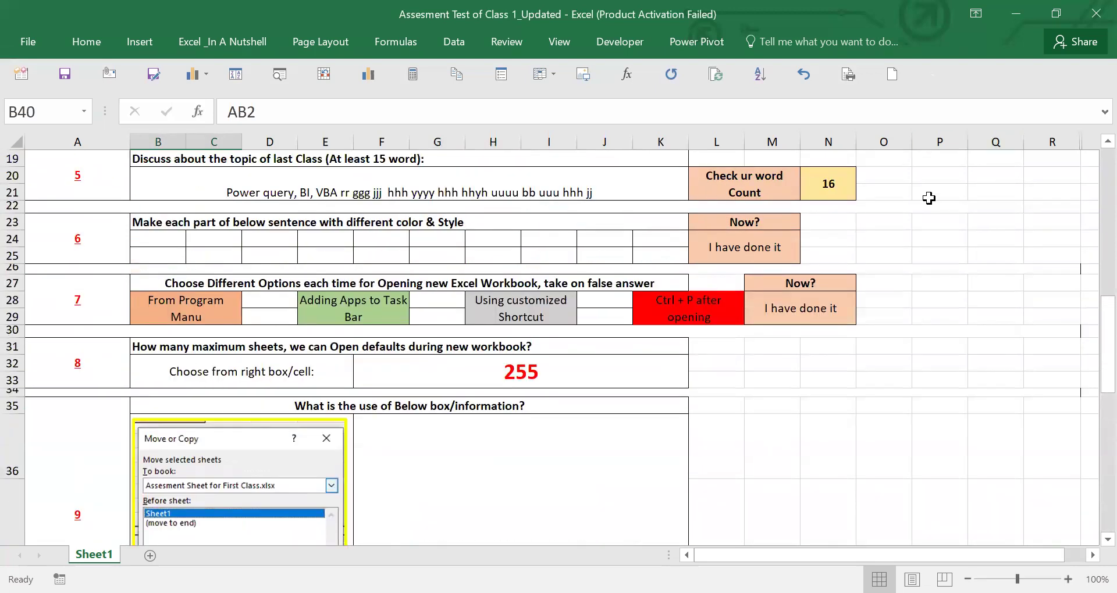
left_click(936, 162)
key("Right")
key("Right")
key("Right")
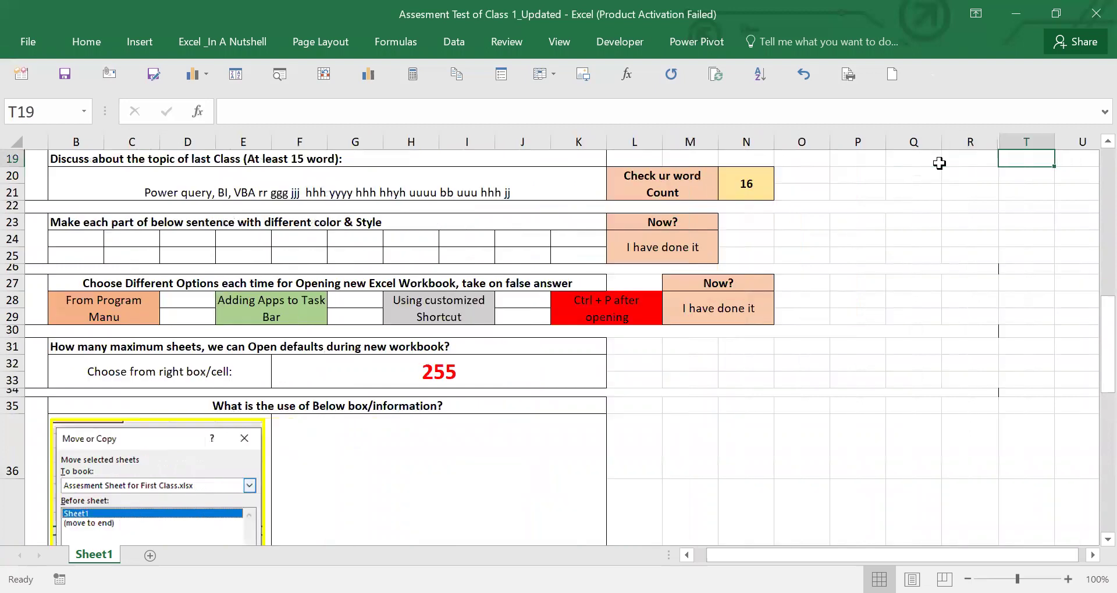
key("Right")
key("Right")
key("Right")
key("Right")
key("Right")
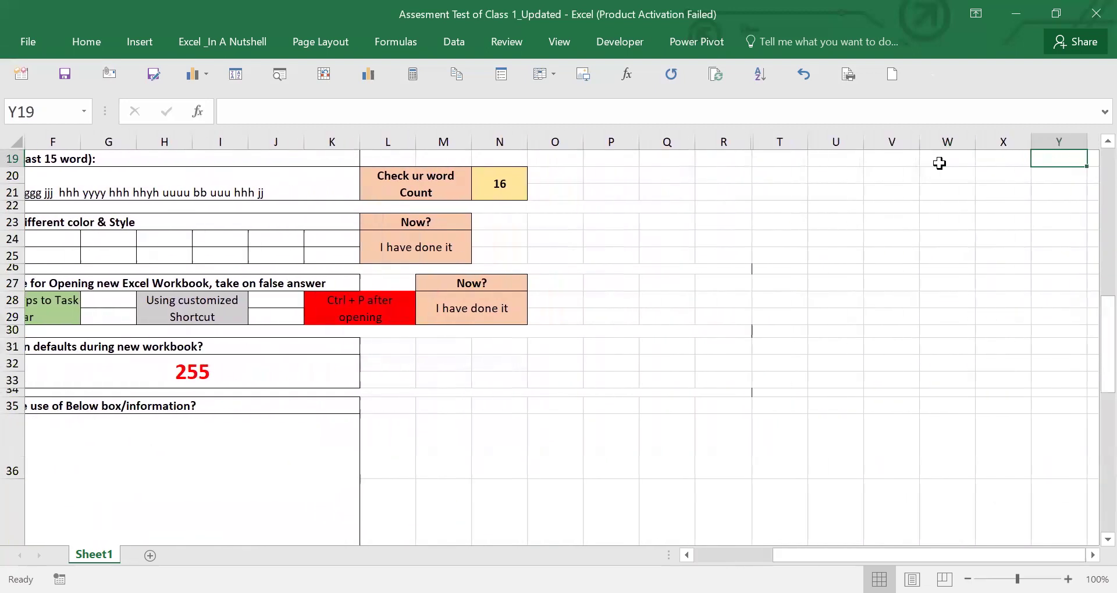
key("Right")
key("Right")
key("Right")
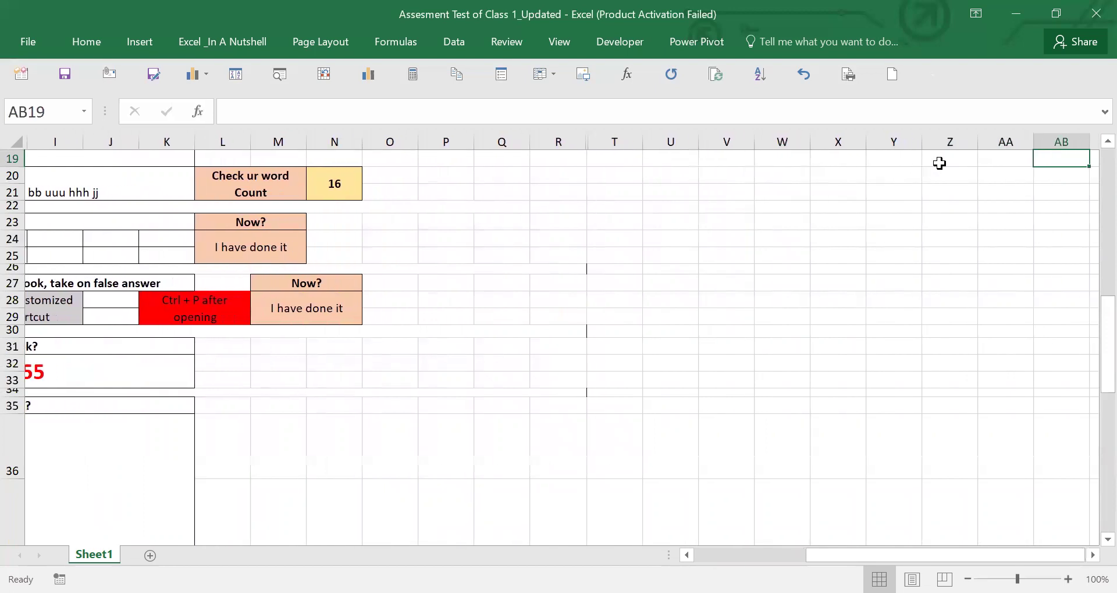
key("Down")
key("Up")
key("Down")
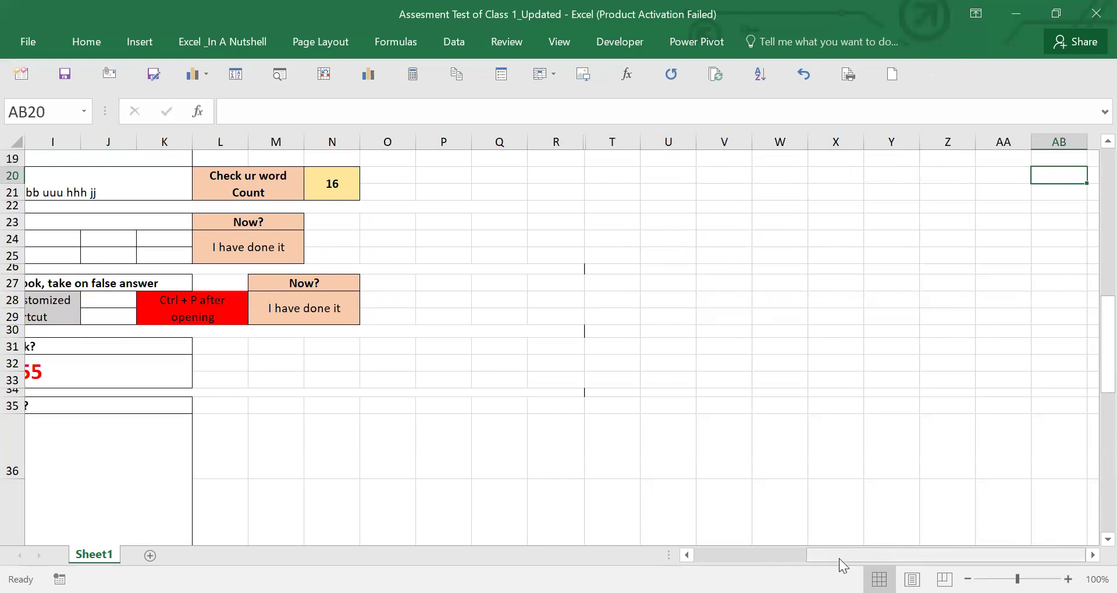
left_click_drag(842, 565, 732, 565)
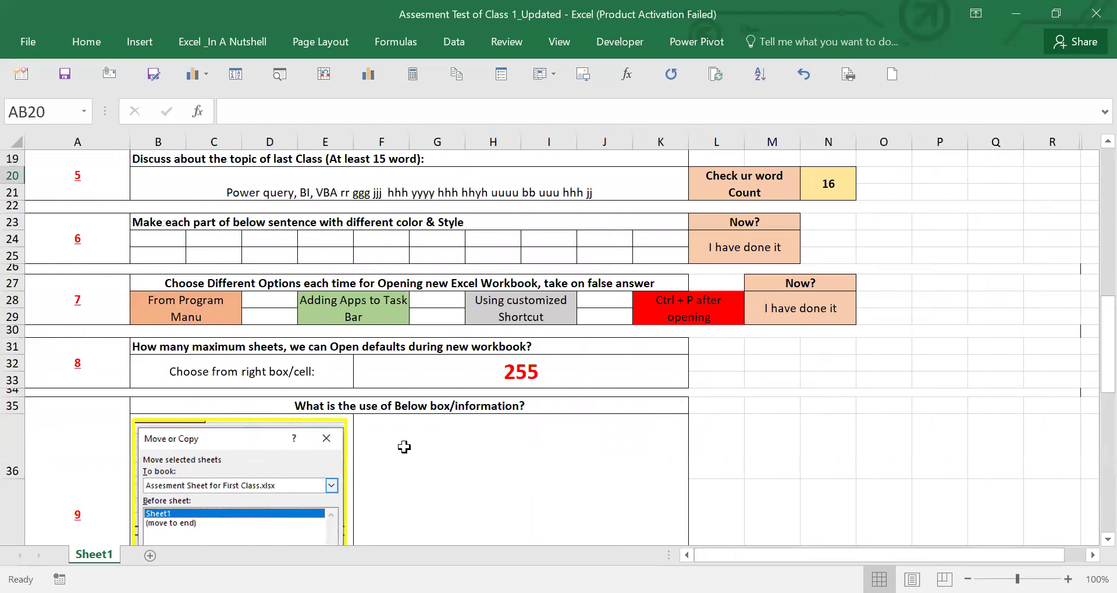
scroll(399, 447, "down", 4)
scroll(400, 446, "down", 3)
scroll(406, 439, "up", 1)
scroll(294, 459, "up", 1)
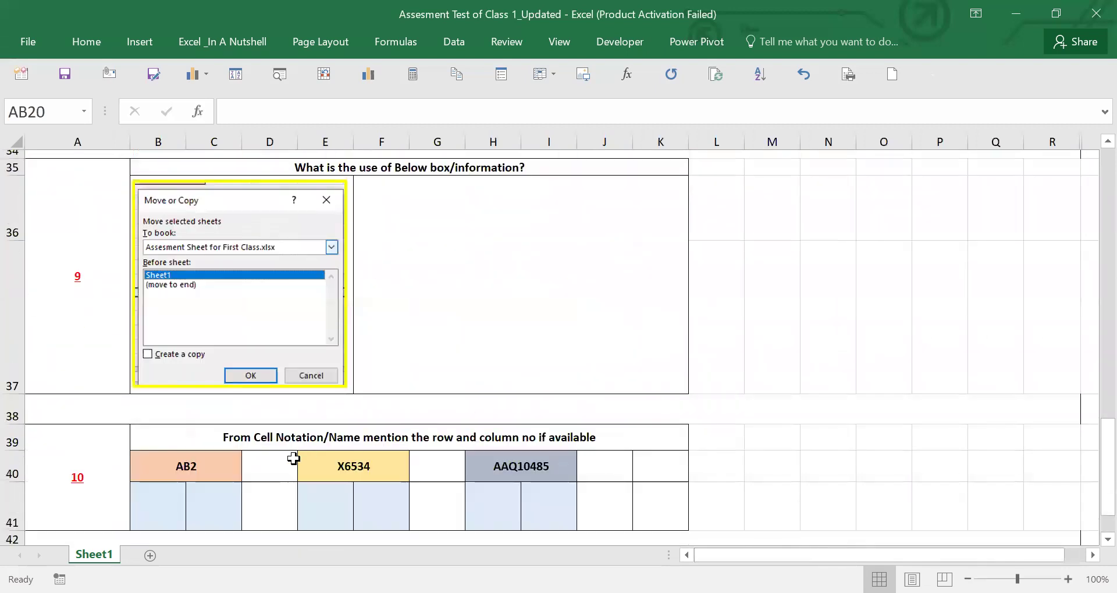
scroll(277, 454, "down", 1)
- Enter =ROW(AB2) in the row-number cell under AB2, returning 2
left_click(160, 419)
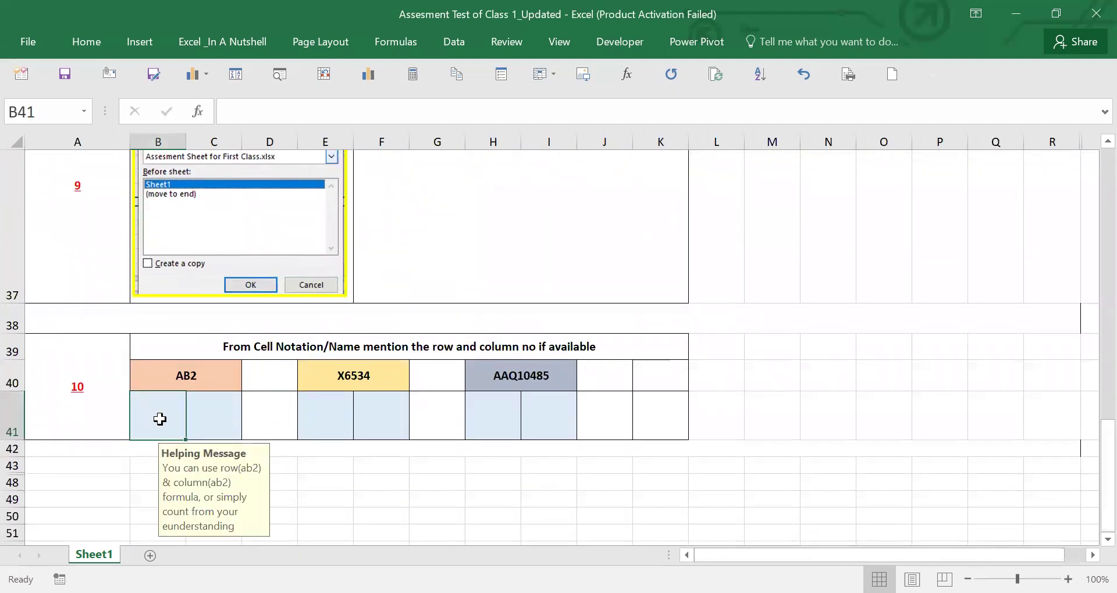
type("=")
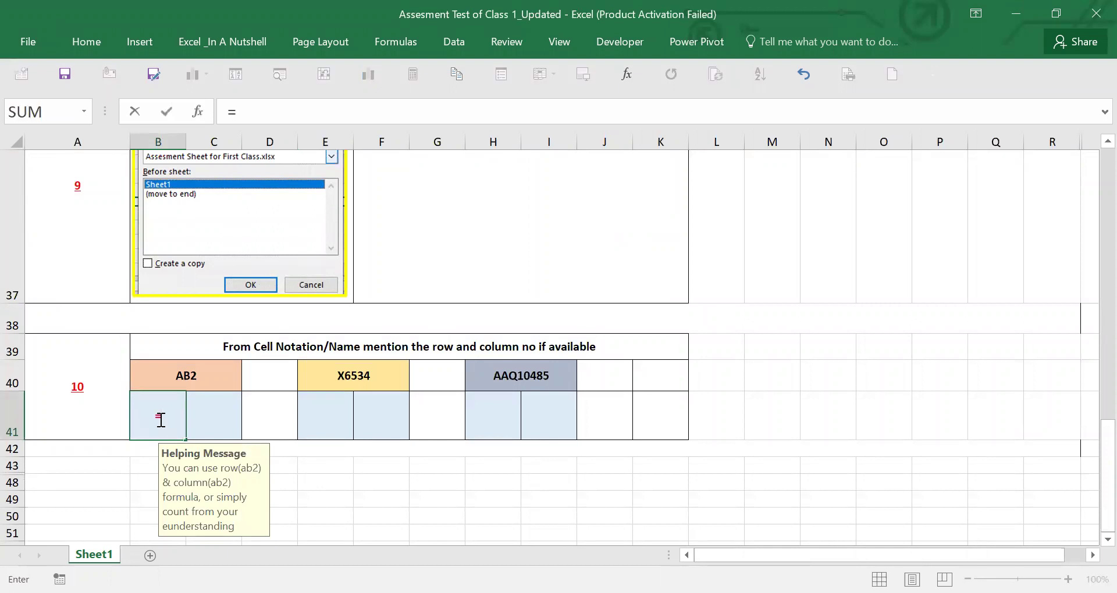
type("row")
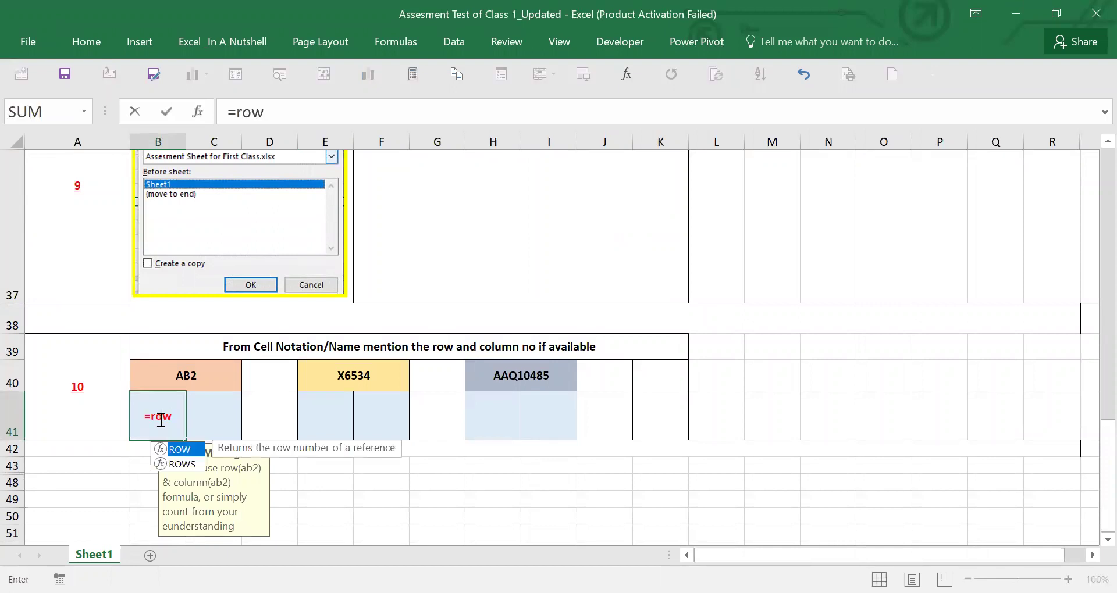
key("Tab")
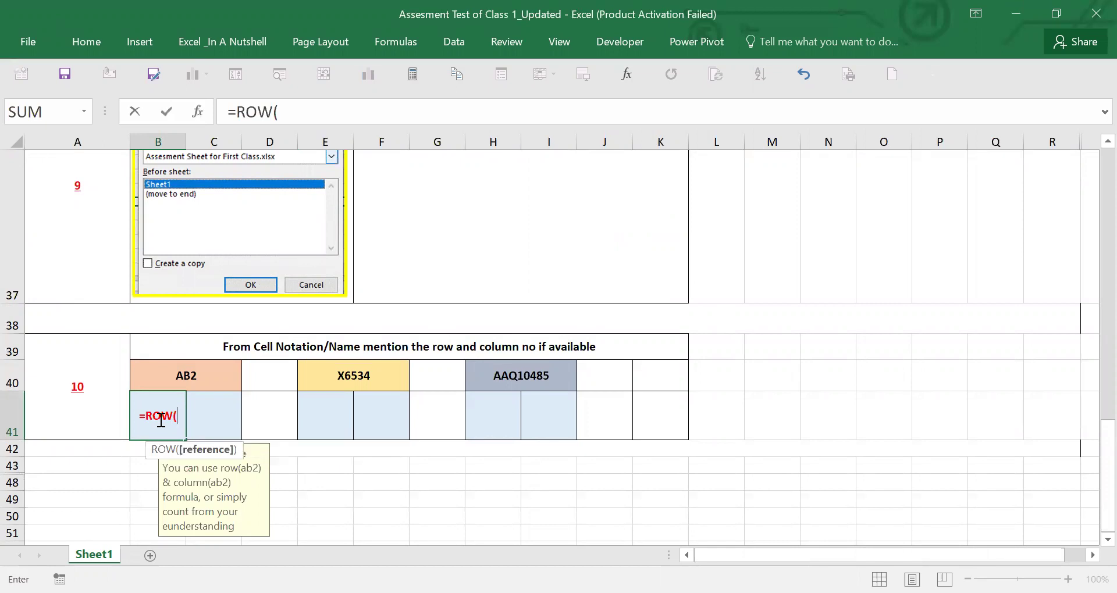
type("ab2)")
key("Return")
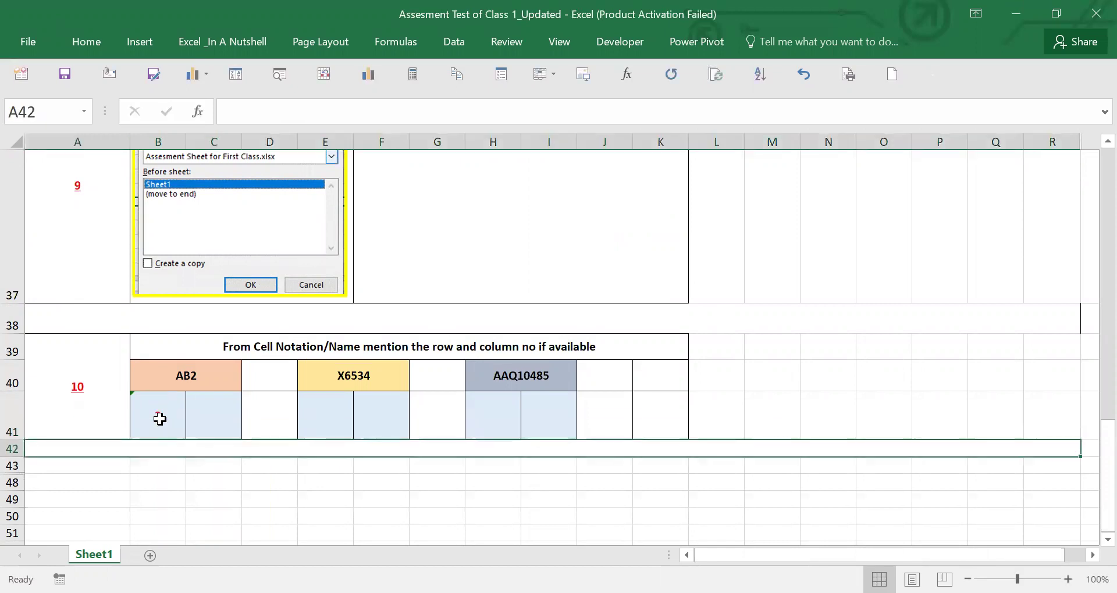
- Enter a COLUMN formula in the column-number cell under AB2
left_click(209, 420)
type("=")
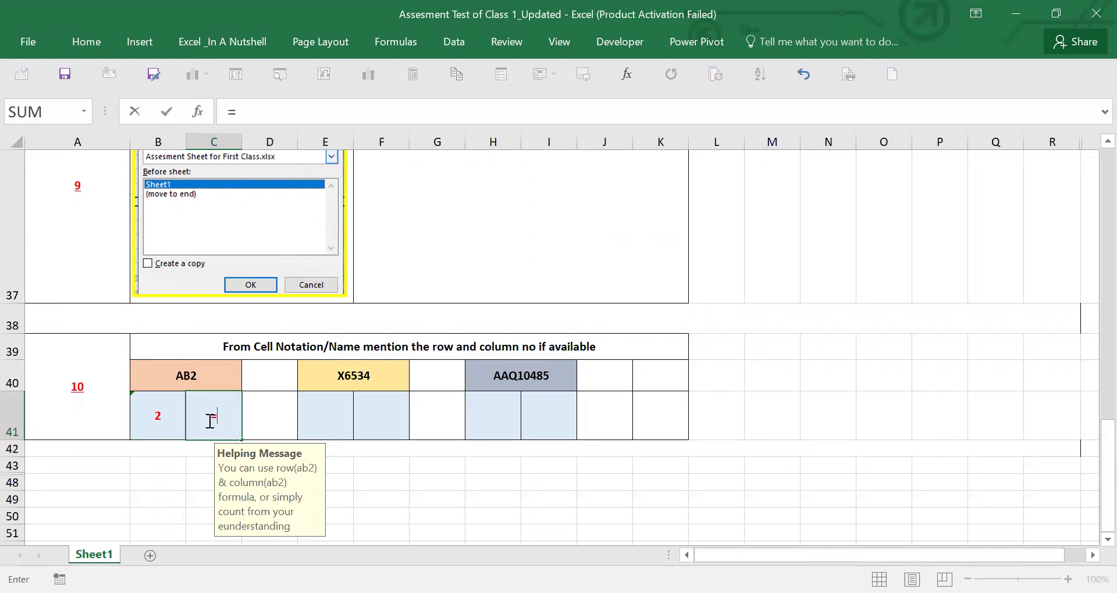
type("cou")
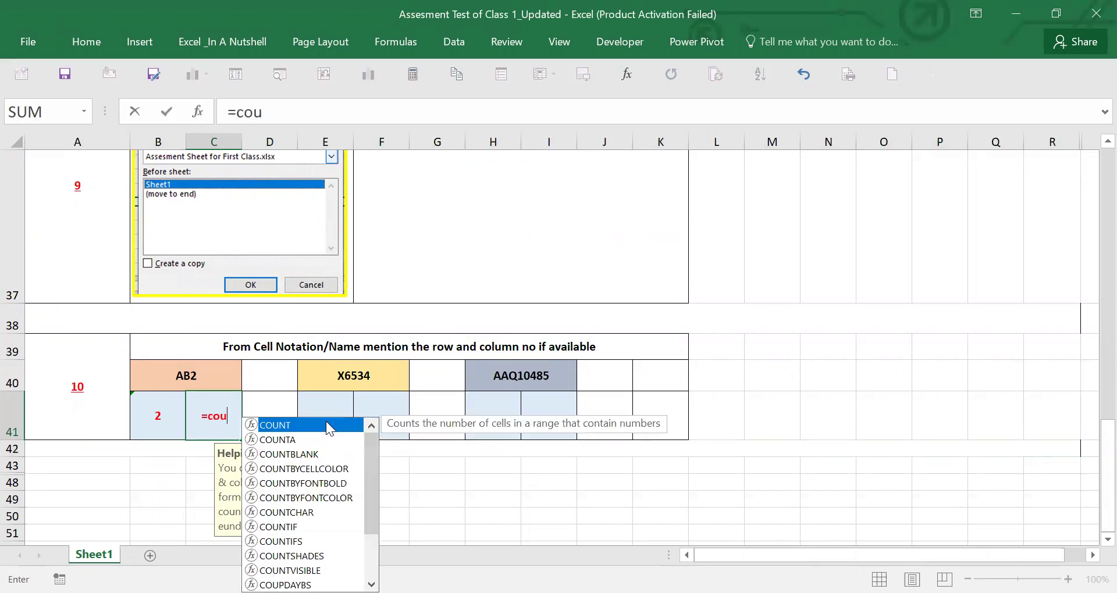
key("BackSpace")
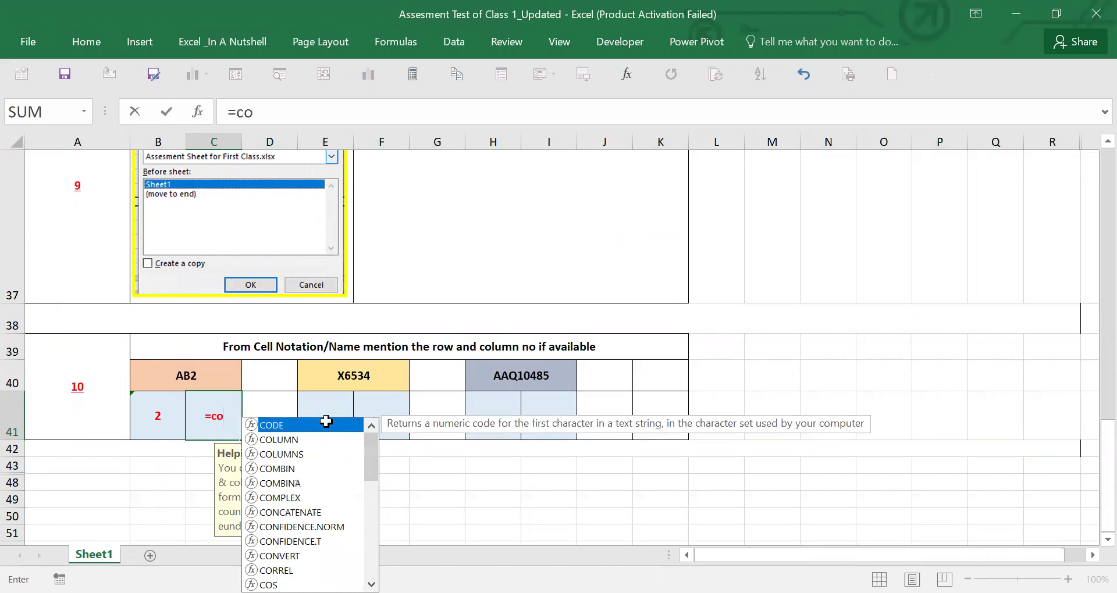
type("lu")
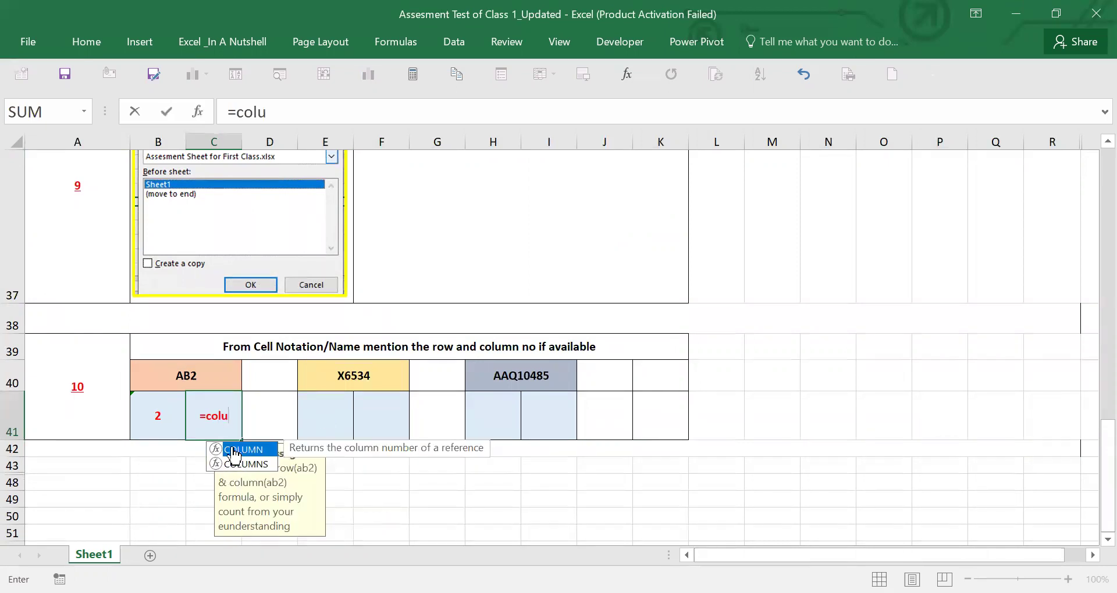
double_click(234, 450)
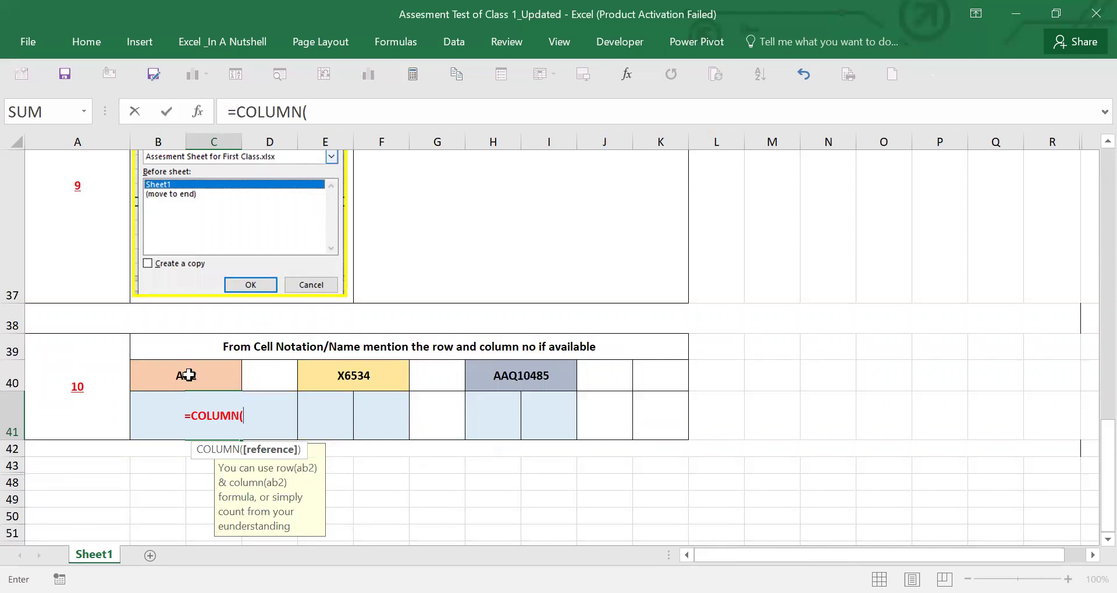
left_click(189, 376)
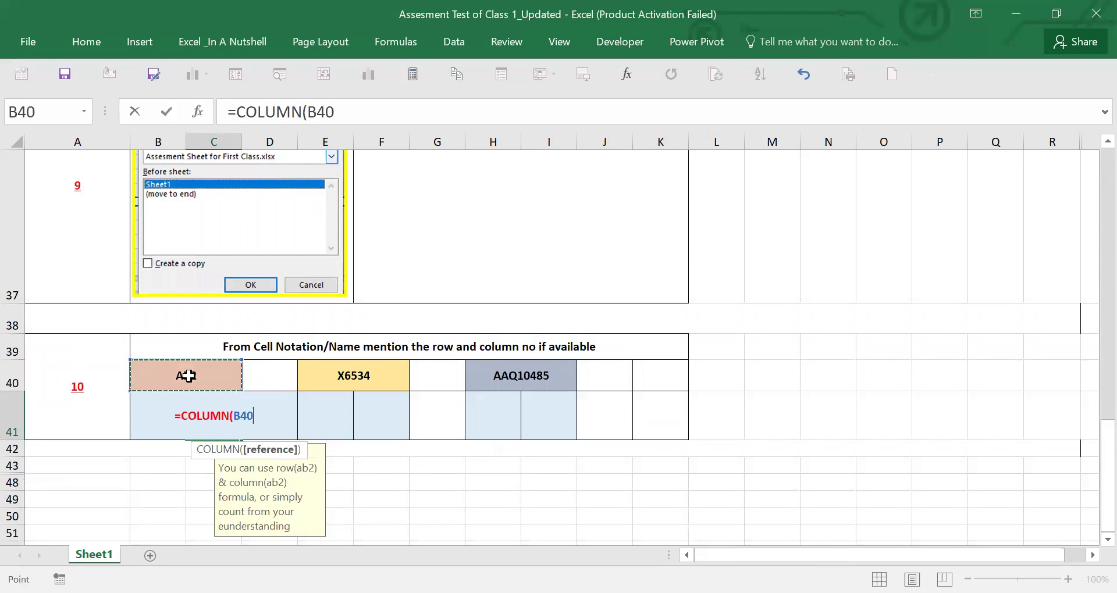
type(")")
key("Return")
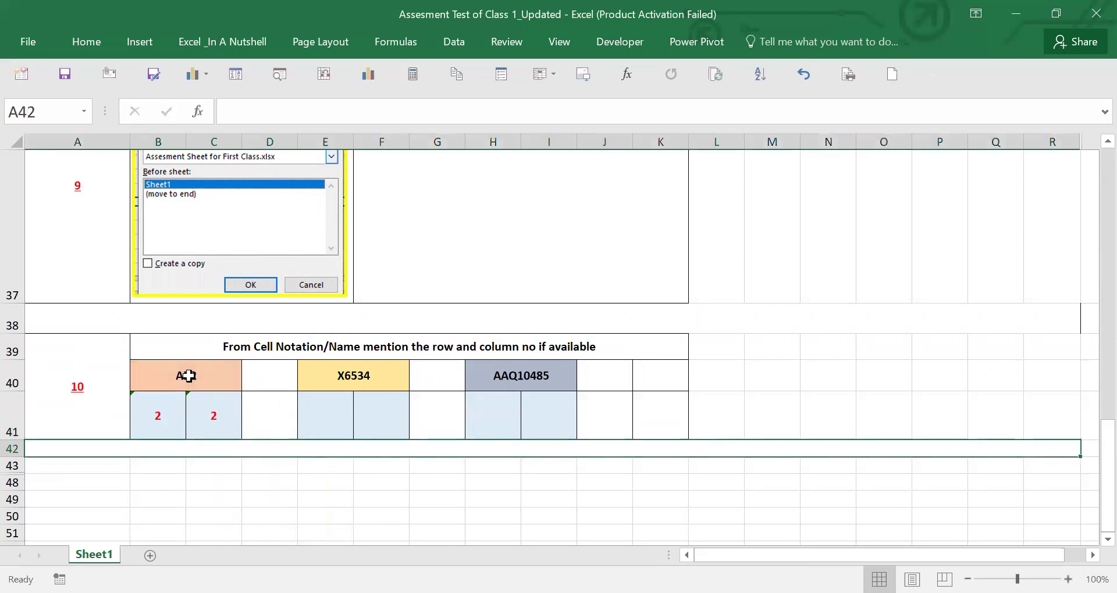
- Replace the wrong reference in the column formula with AB2 so it returns 28
left_click(203, 380)
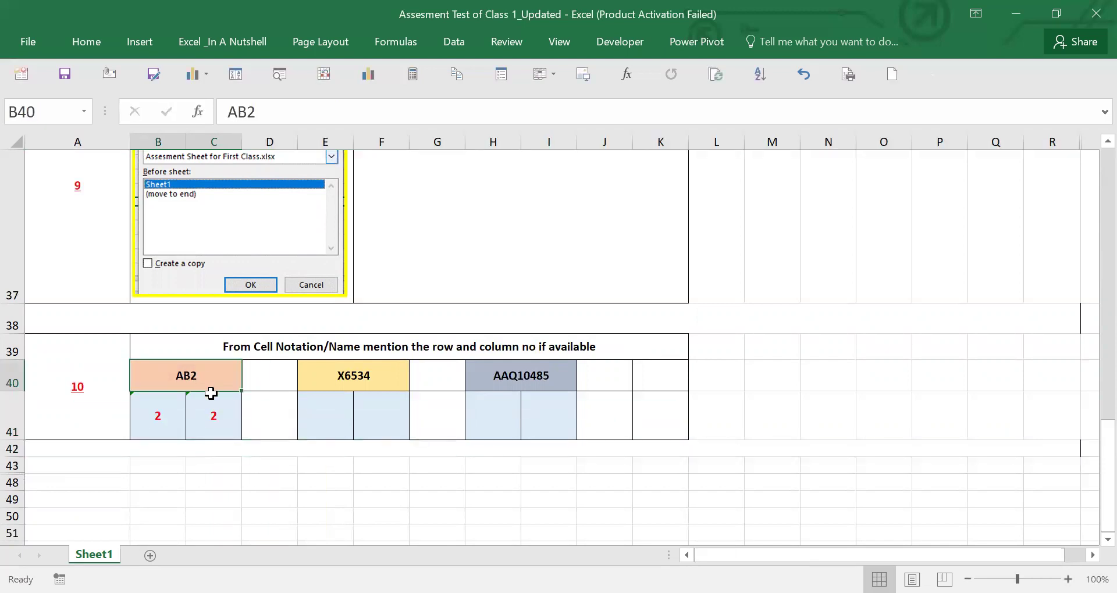
left_click(216, 413)
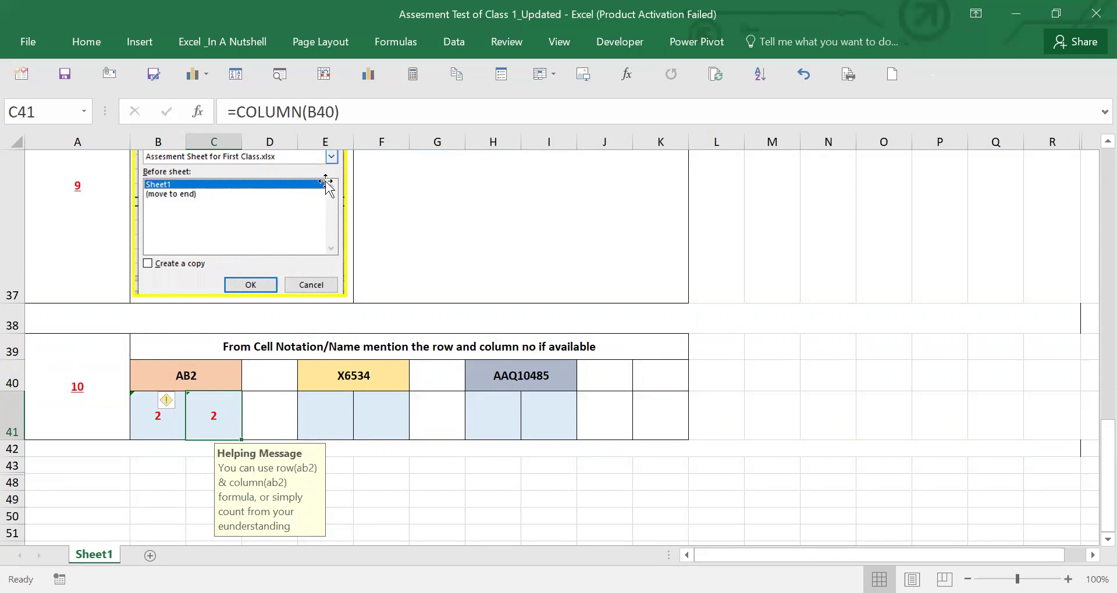
left_click_drag(308, 112, 335, 112)
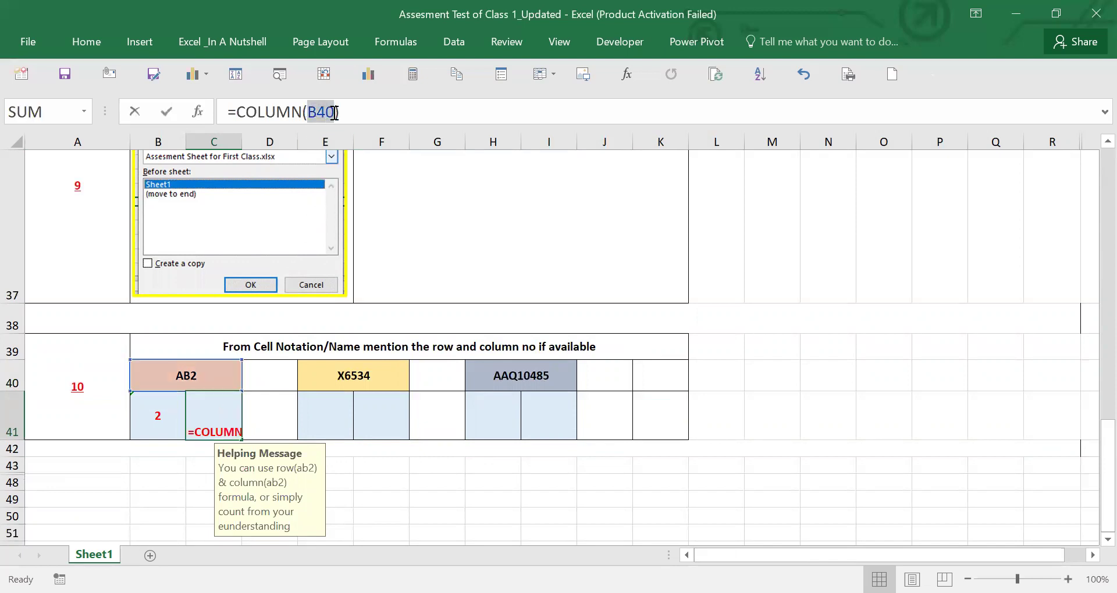
type("ab2")
key("Return")
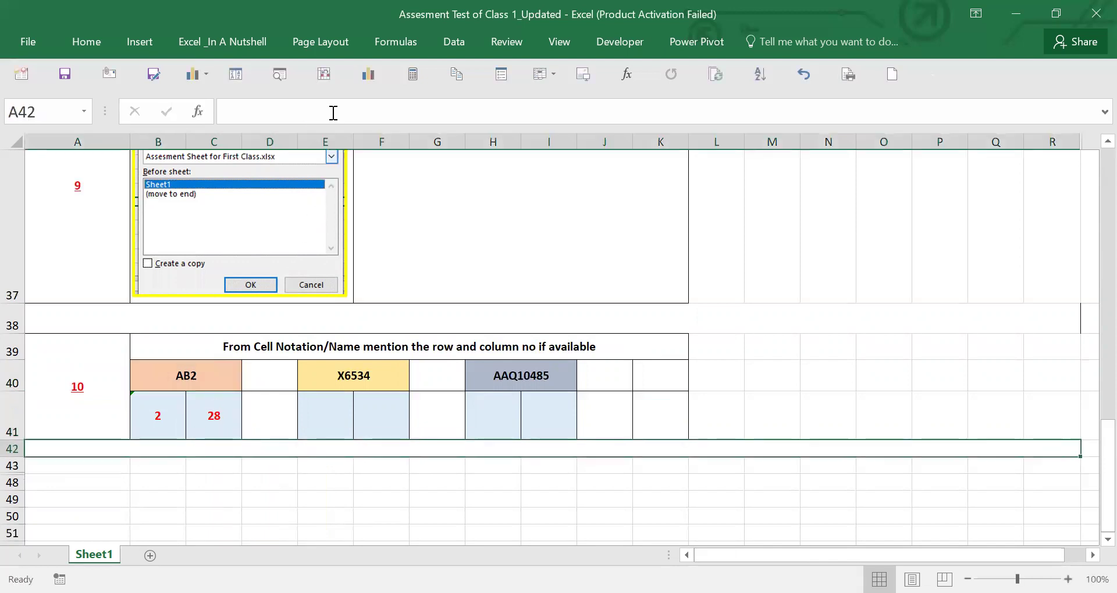
- Verify AB2's row and column formulas and inspect the X6534 cell text
left_click(210, 414)
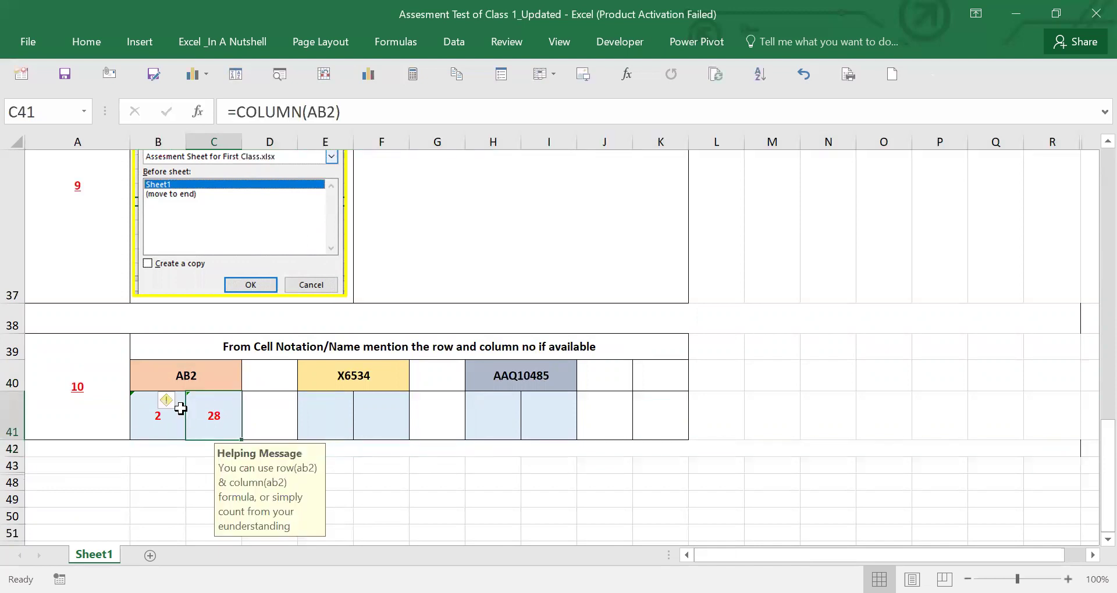
left_click(162, 414)
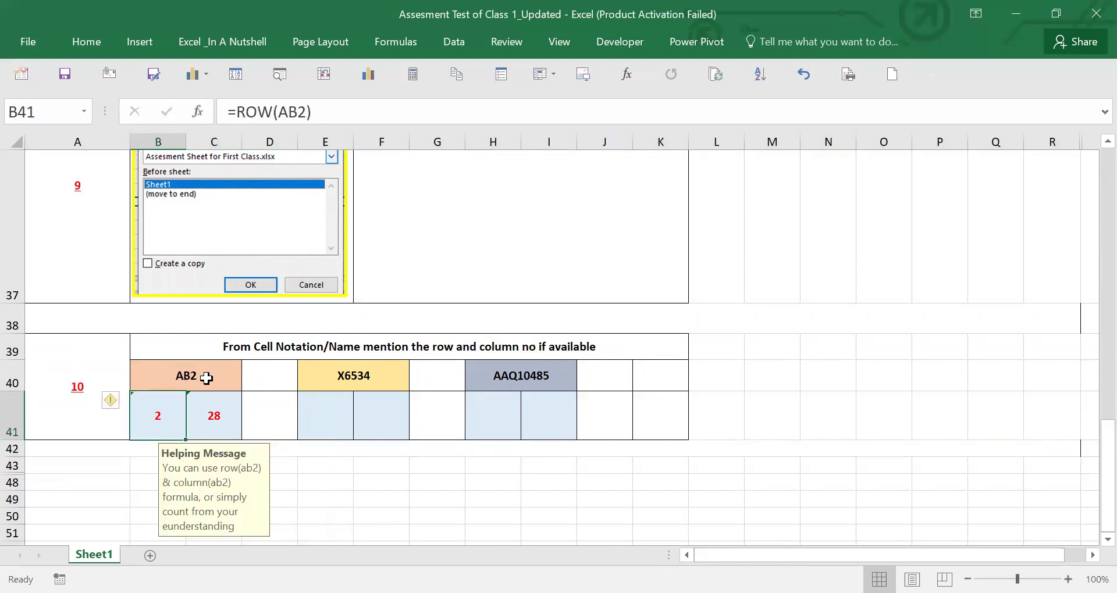
left_click(223, 424)
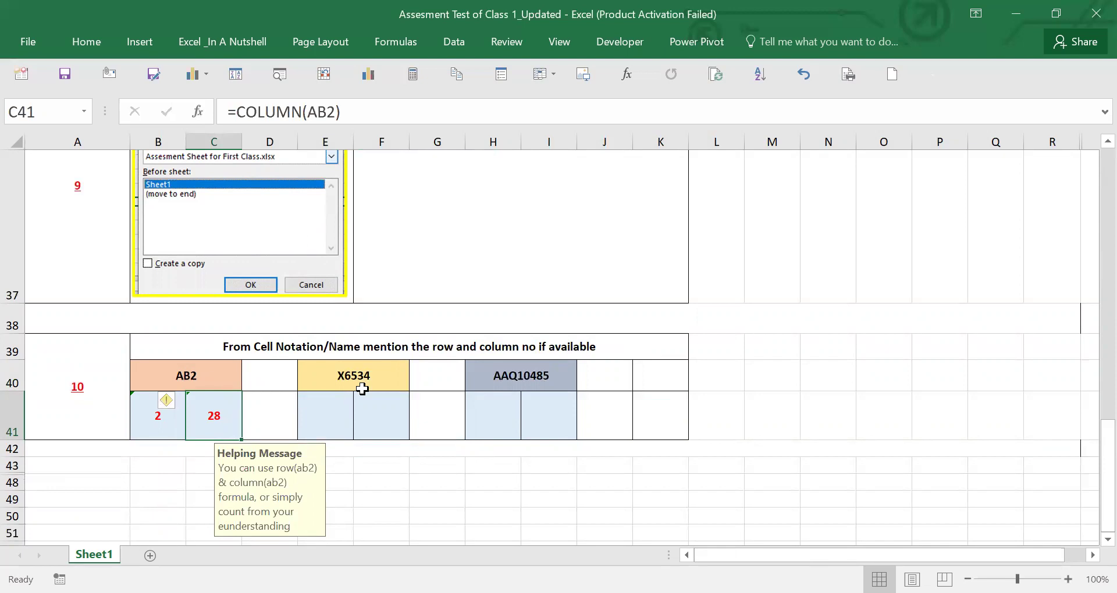
left_click(381, 376)
double_click(381, 376)
left_click_drag(381, 375, 337, 375)
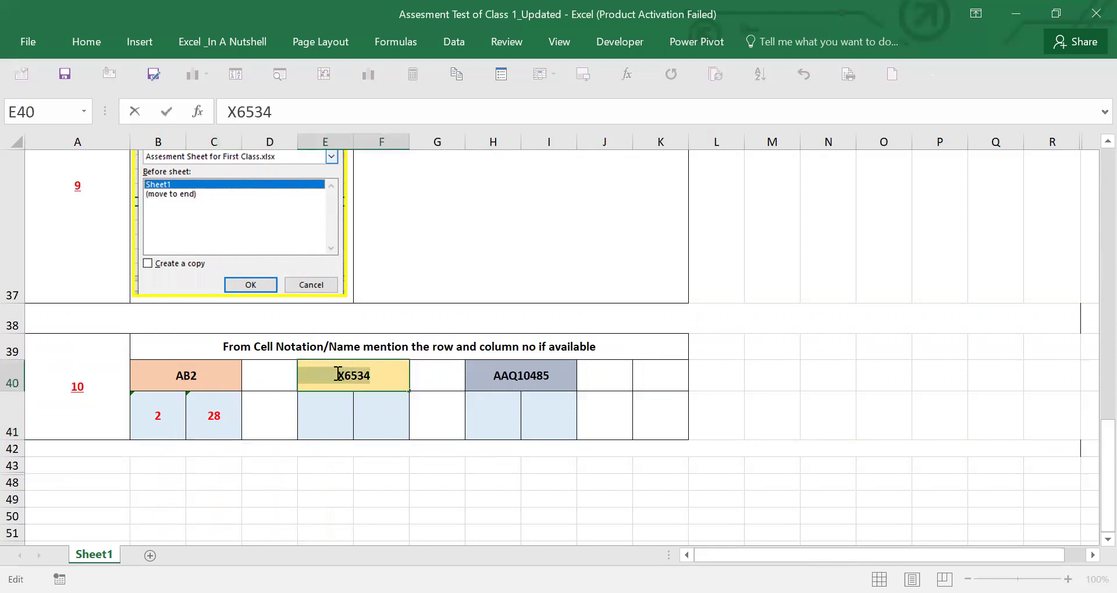
- Enter =ROW(X6534) in E41, returning 6534
left_click(332, 422)
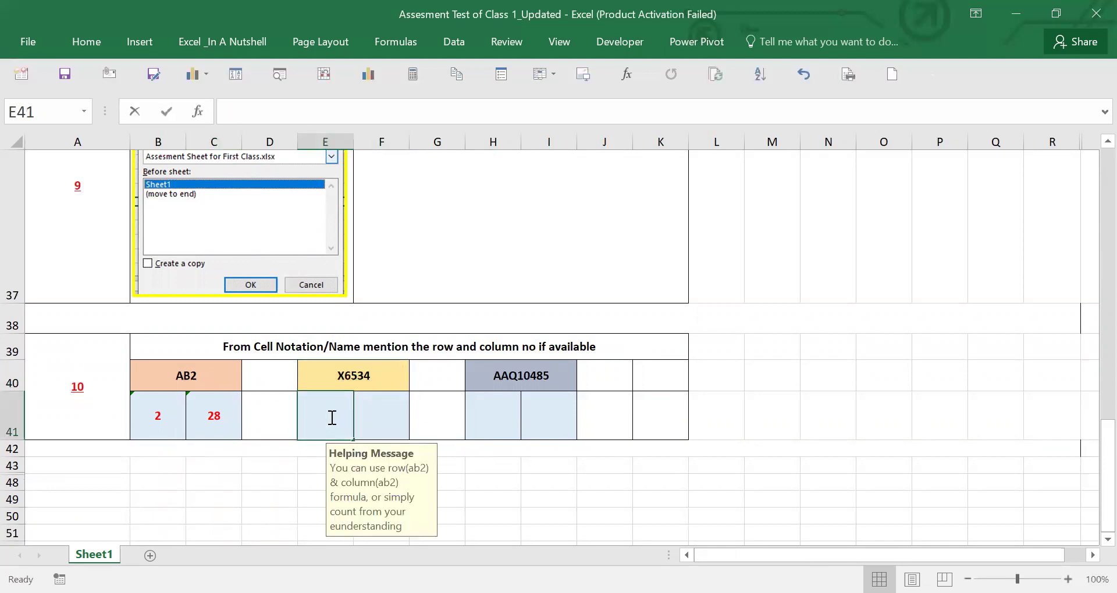
type("=")
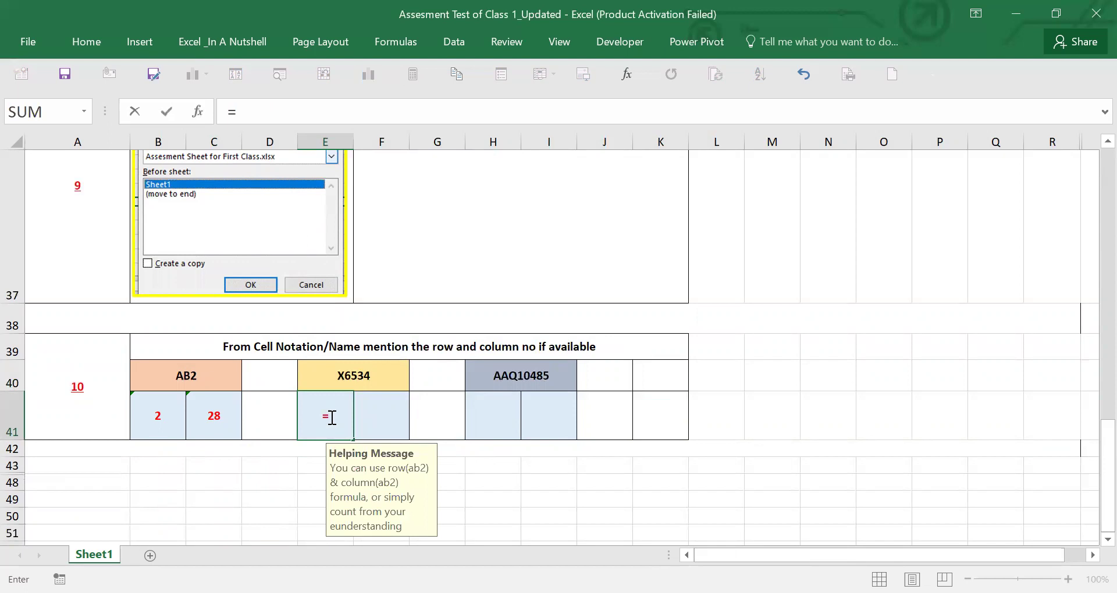
type("ro")
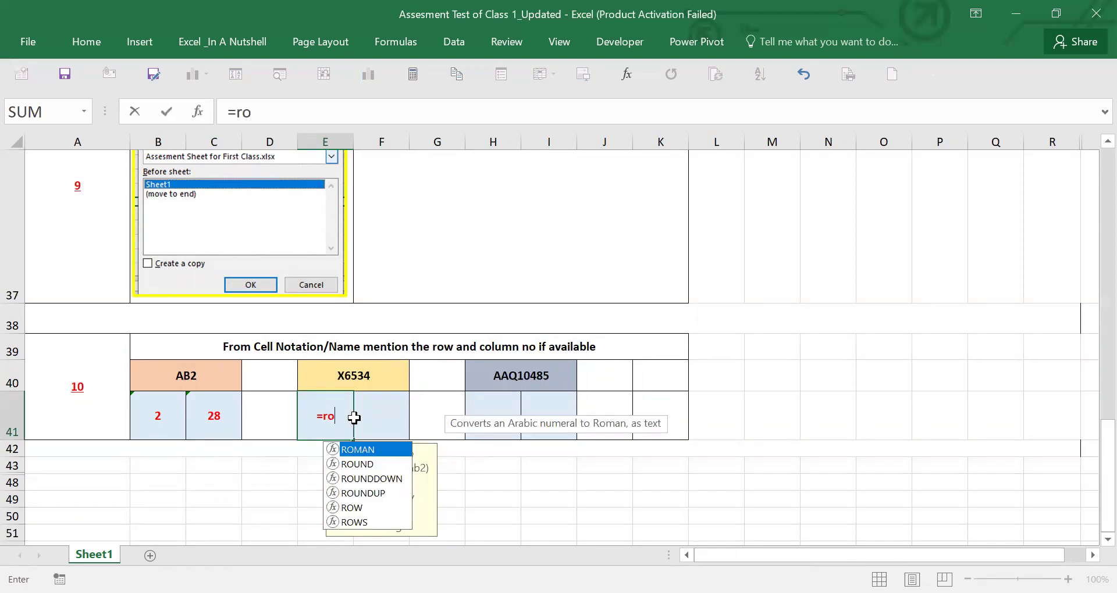
type("w")
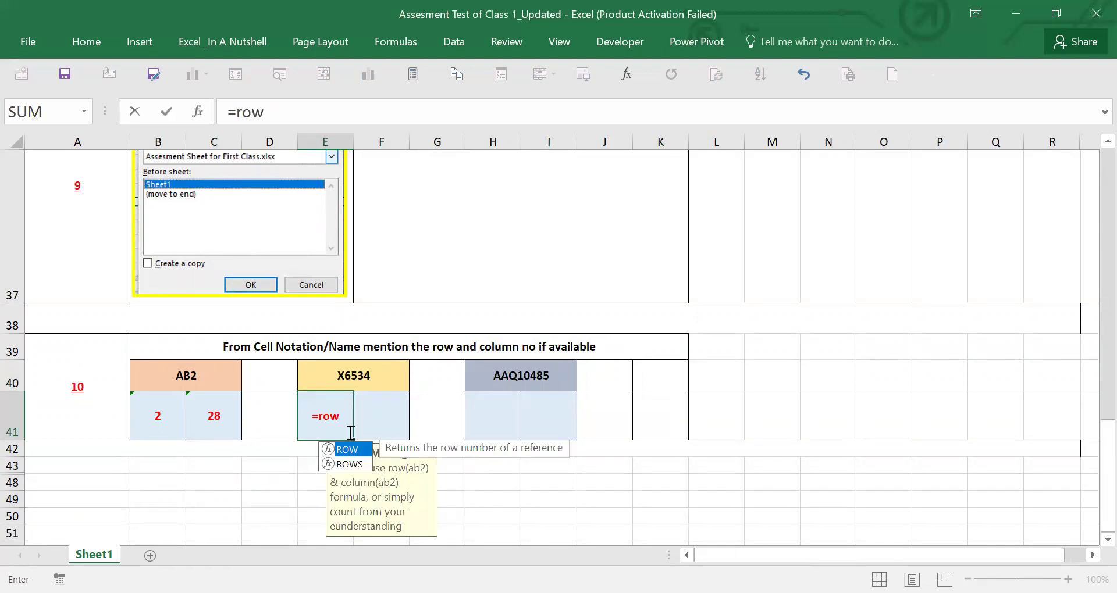
key("Tab")
type("X6534")
key("Return")
- Enter =COLUMN(X6534) in F41, returning 24, and check both formulas
double_click(373, 419)
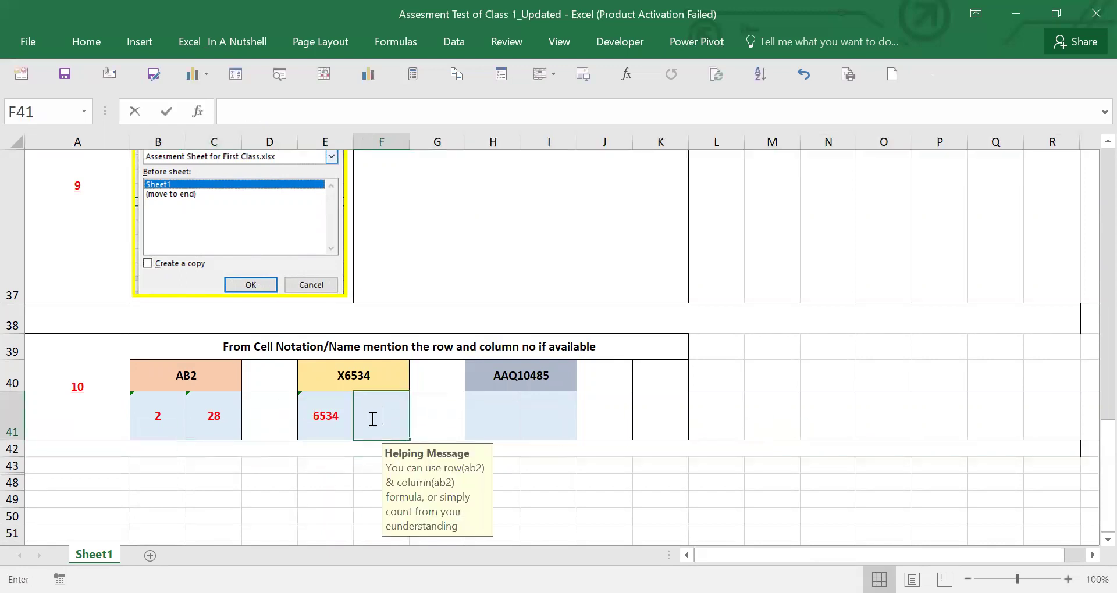
type("=c")
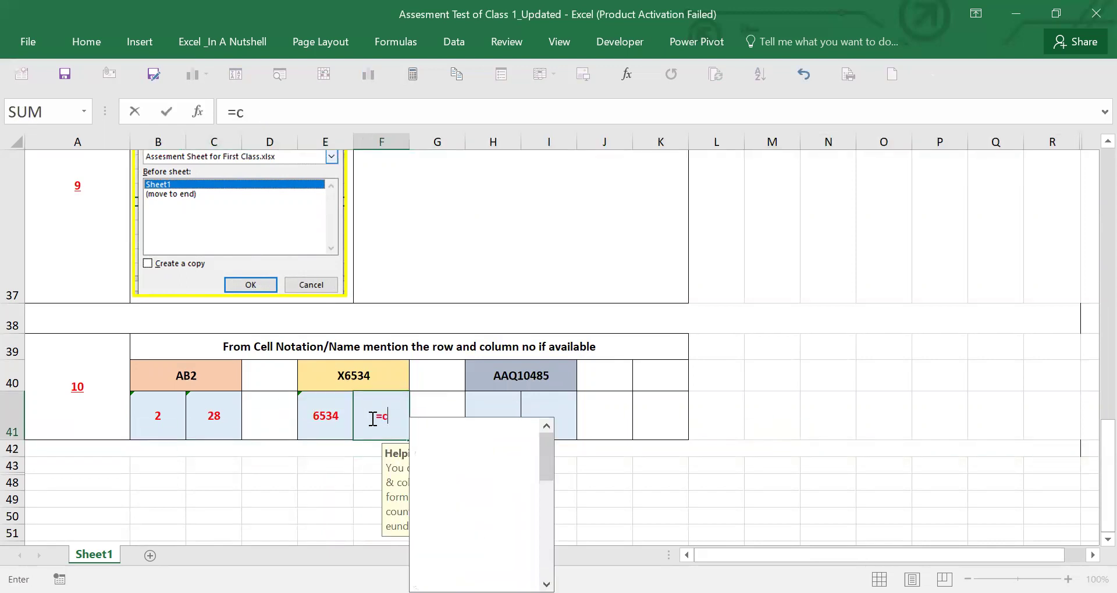
type("ol")
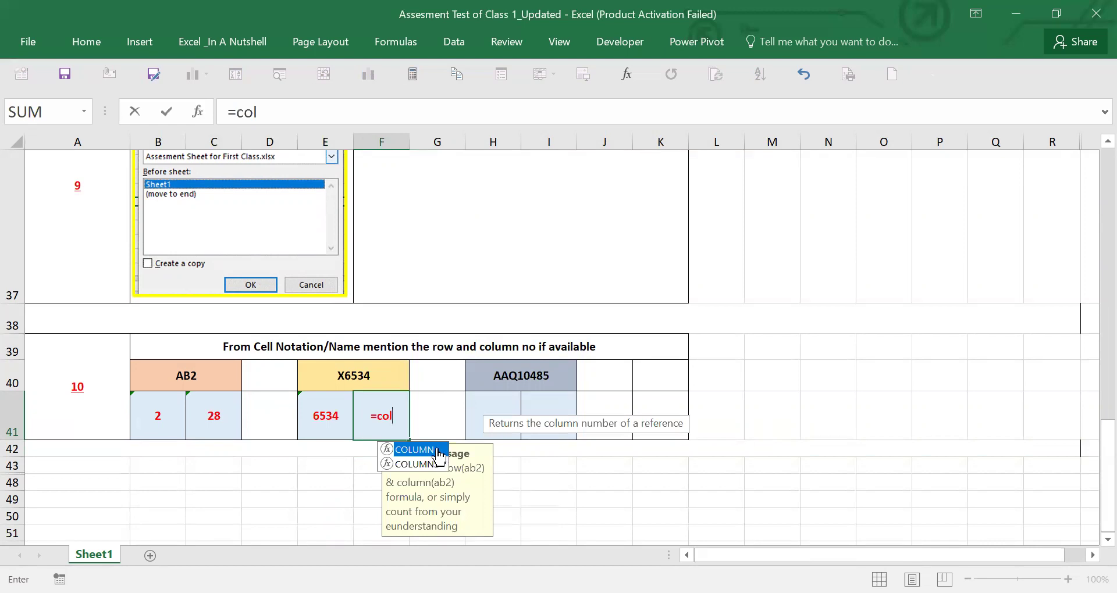
double_click(438, 450)
type("X6534")
key("Return")
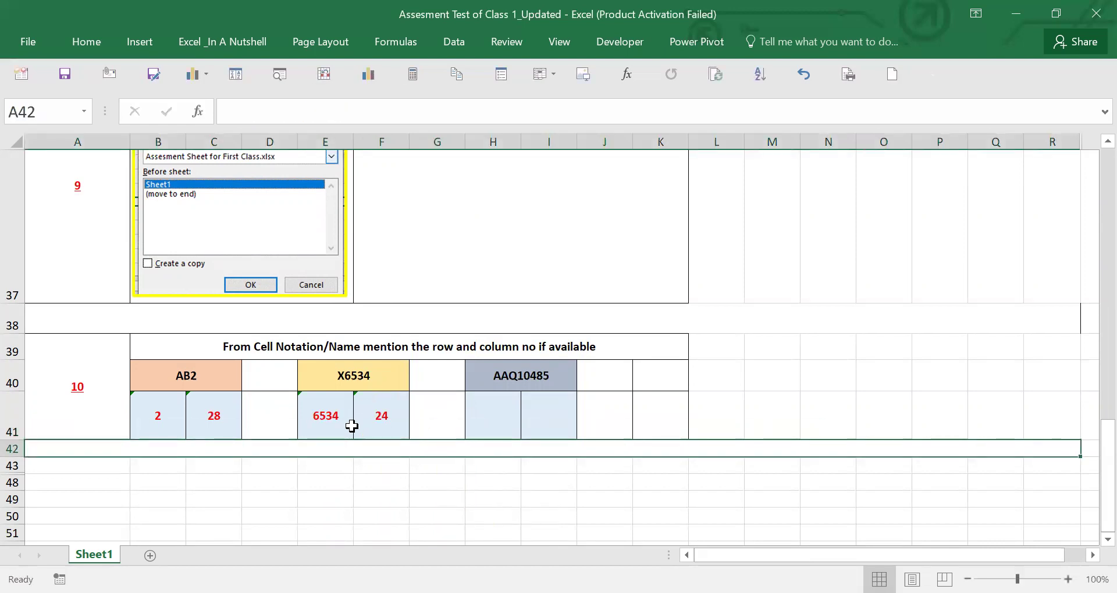
left_click(371, 419)
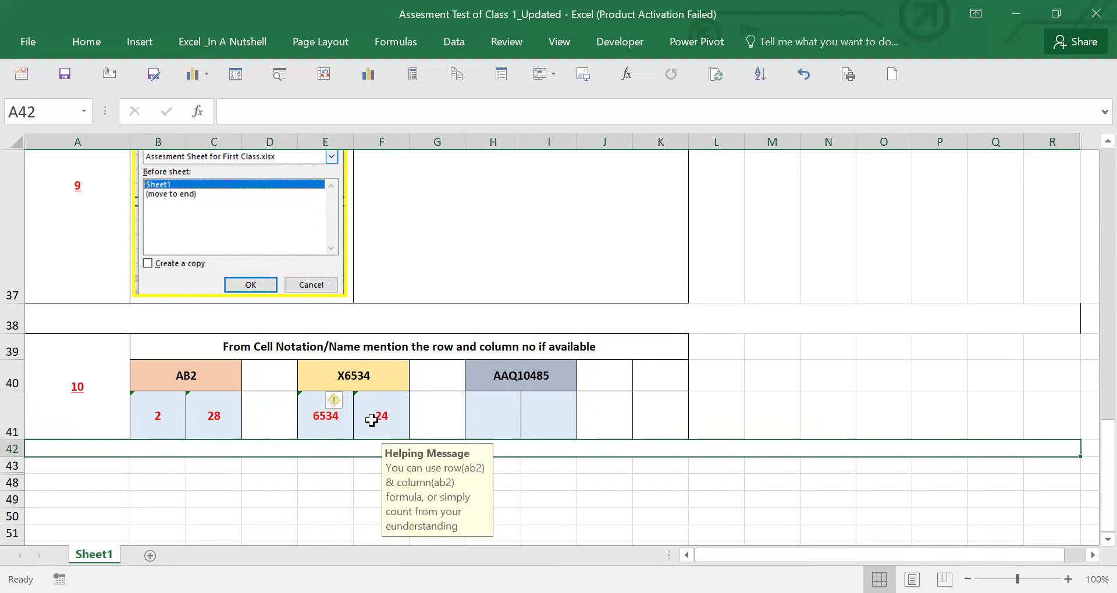
left_click(338, 418)
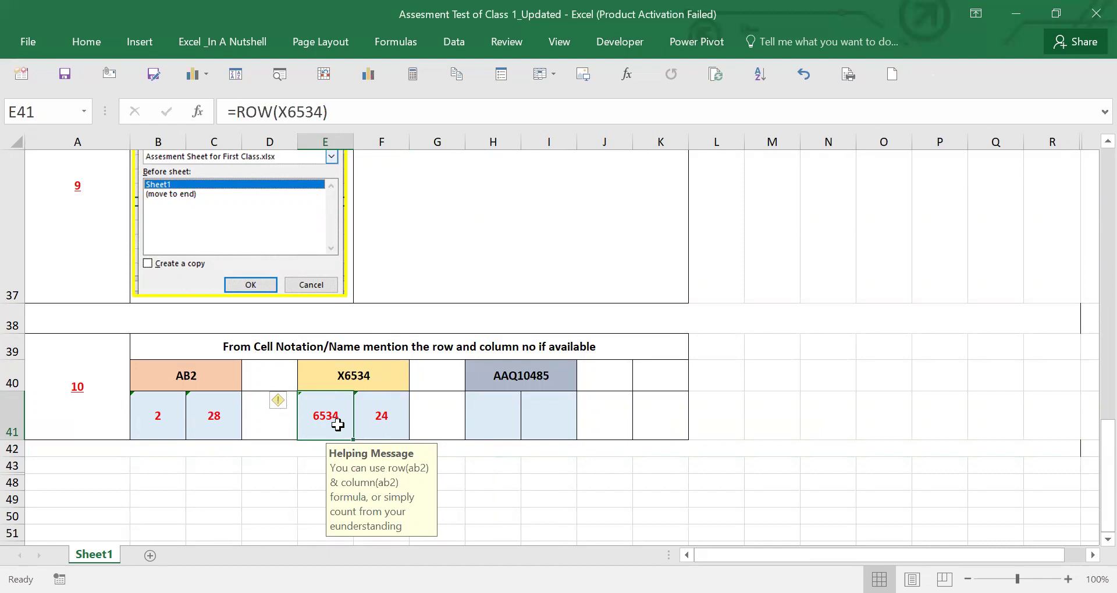
- Start editing AAQ10485's row-number cell, then leave it unfinished
left_click(510, 418)
double_click(505, 410)
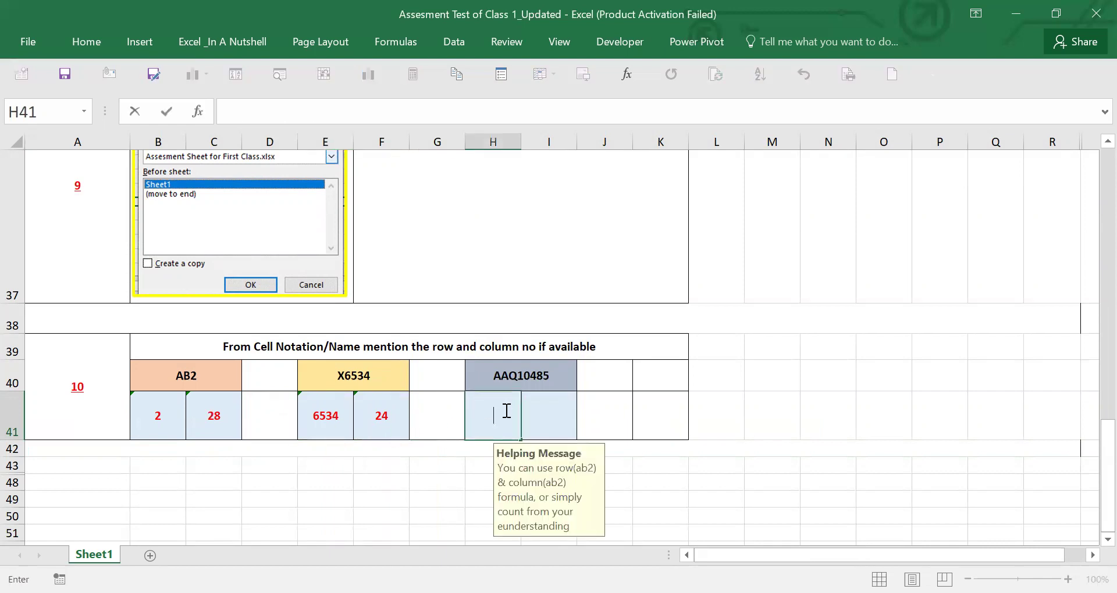
left_click(710, 417)
scroll(481, 357, "up", 12)
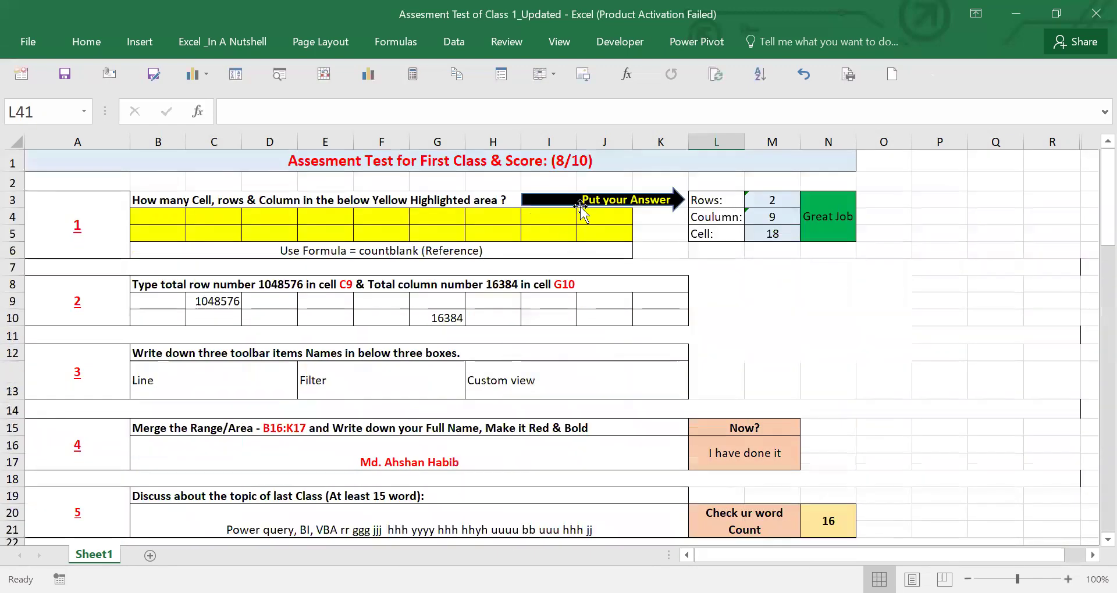
left_click(579, 161)
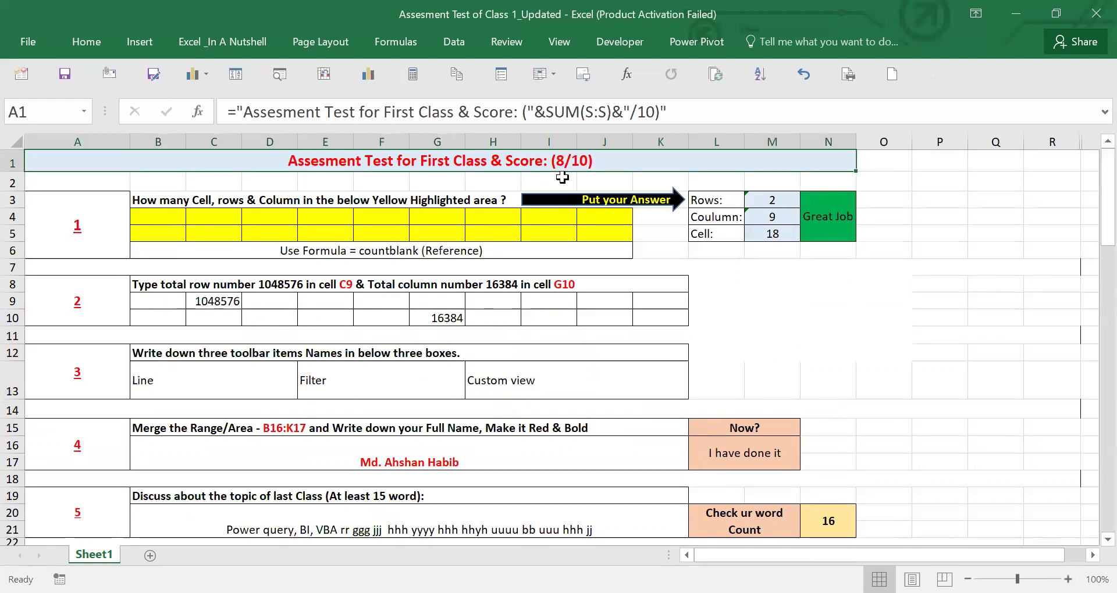
left_click(565, 315)
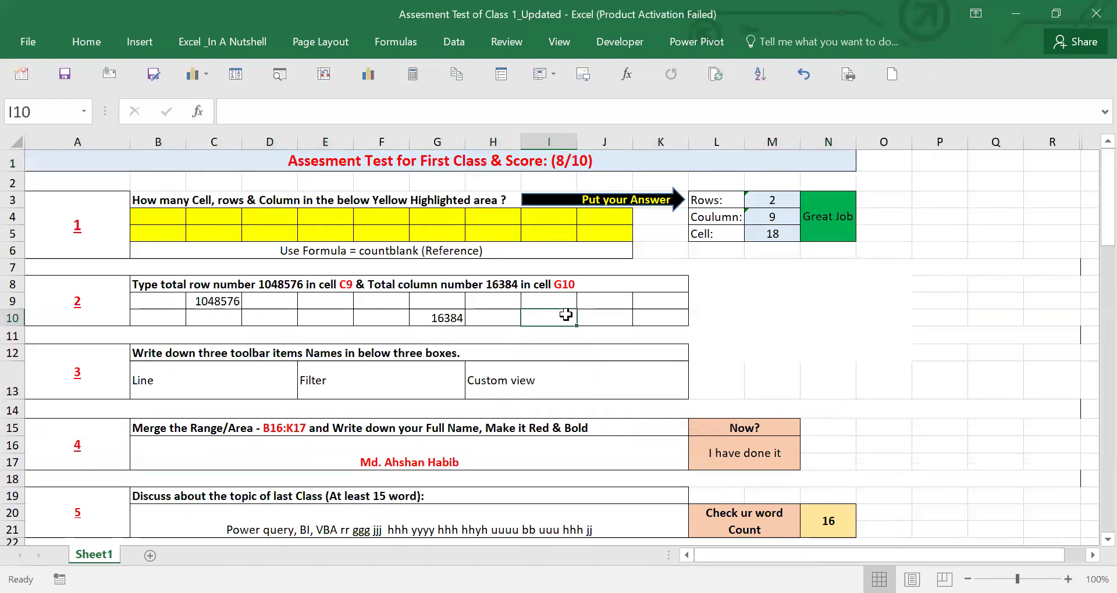
left_click(553, 219)
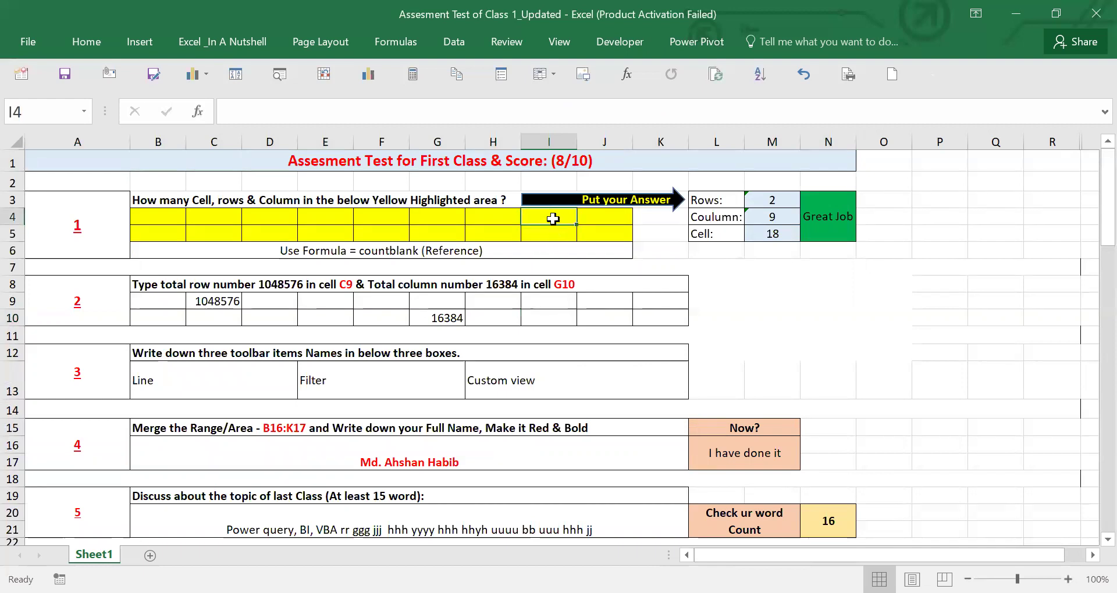
scroll(429, 394, "down", 2)
scroll(438, 394, "up", 2)
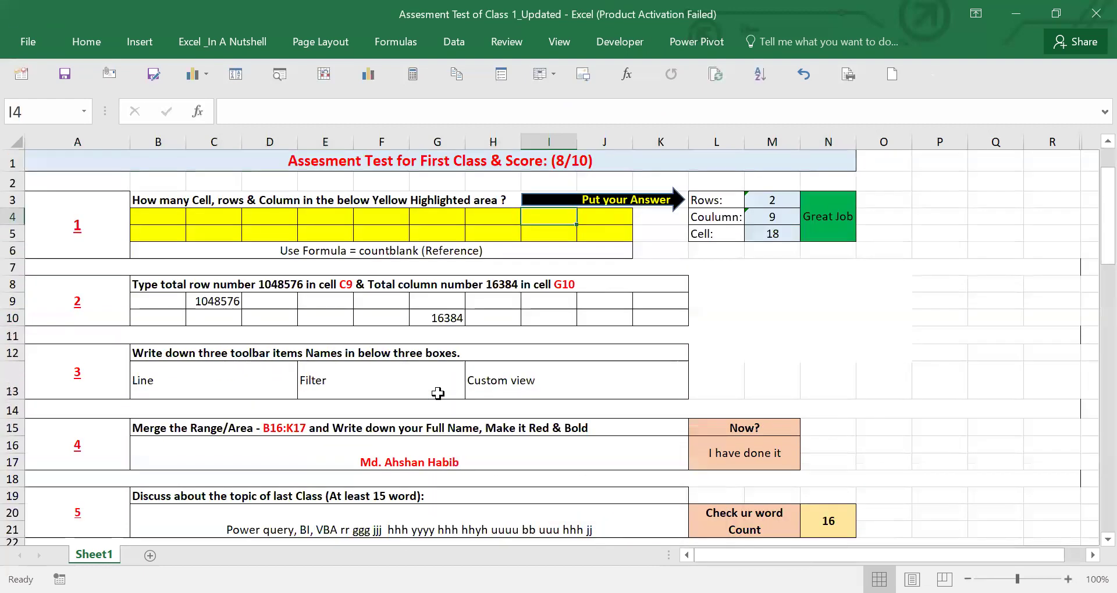
left_click(260, 370)
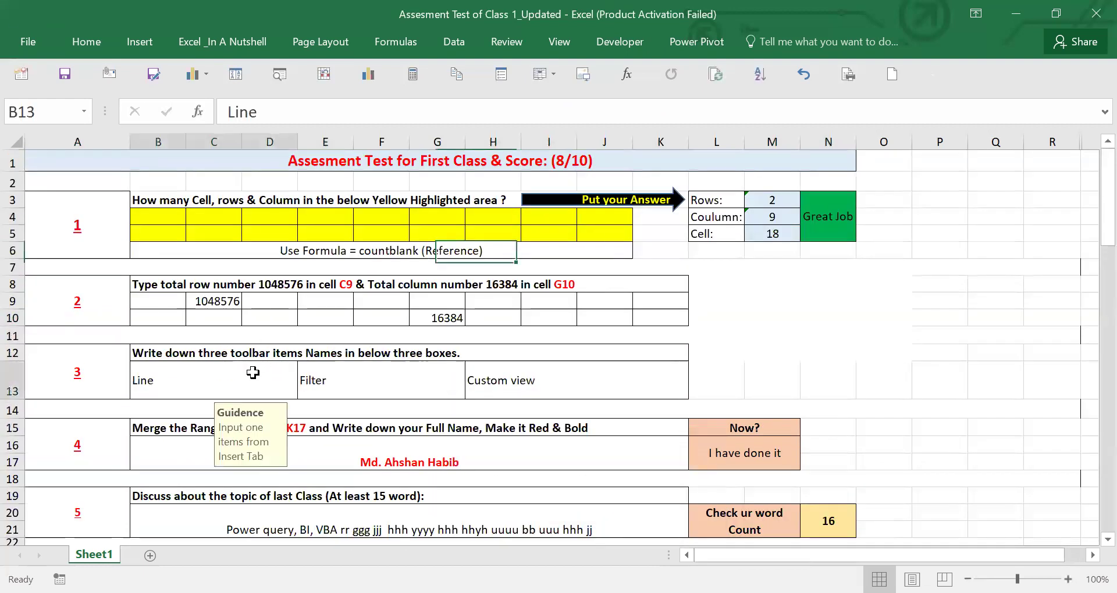
left_click(338, 380)
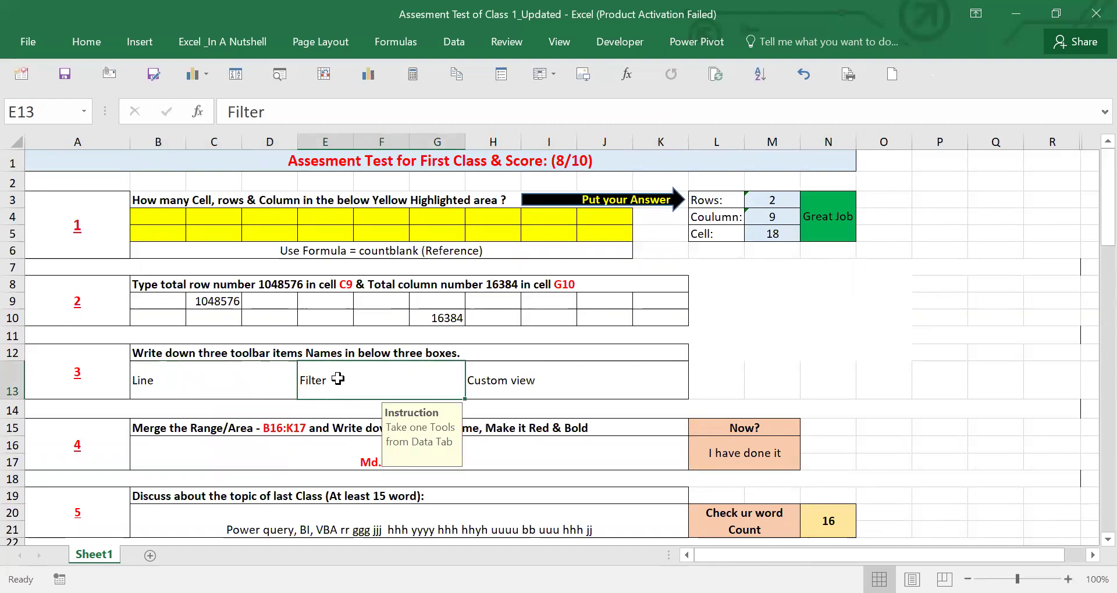
left_click(494, 383)
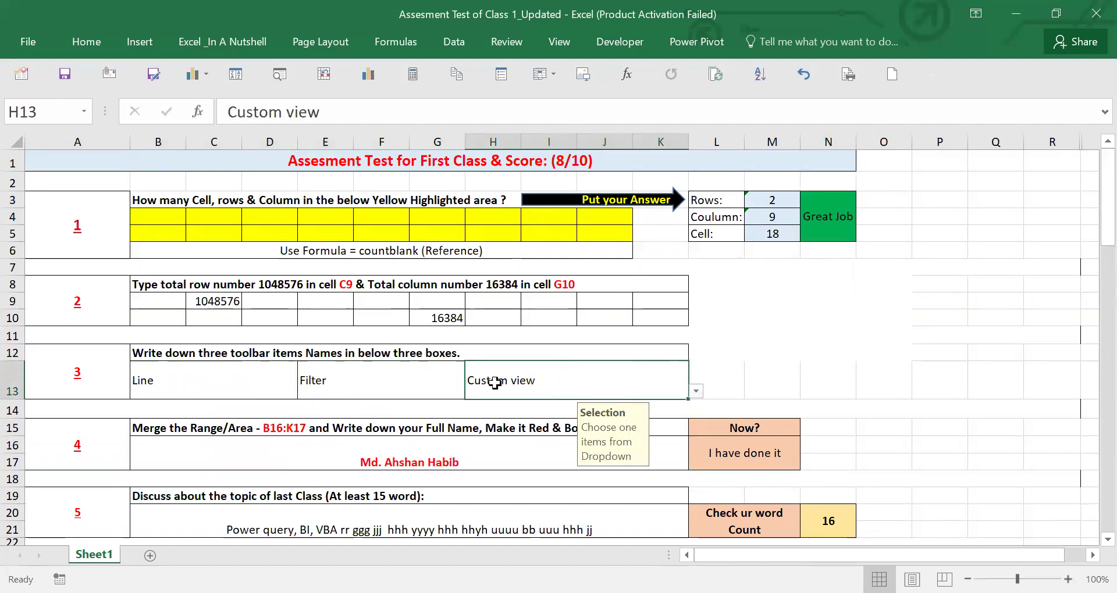
left_click(445, 163)
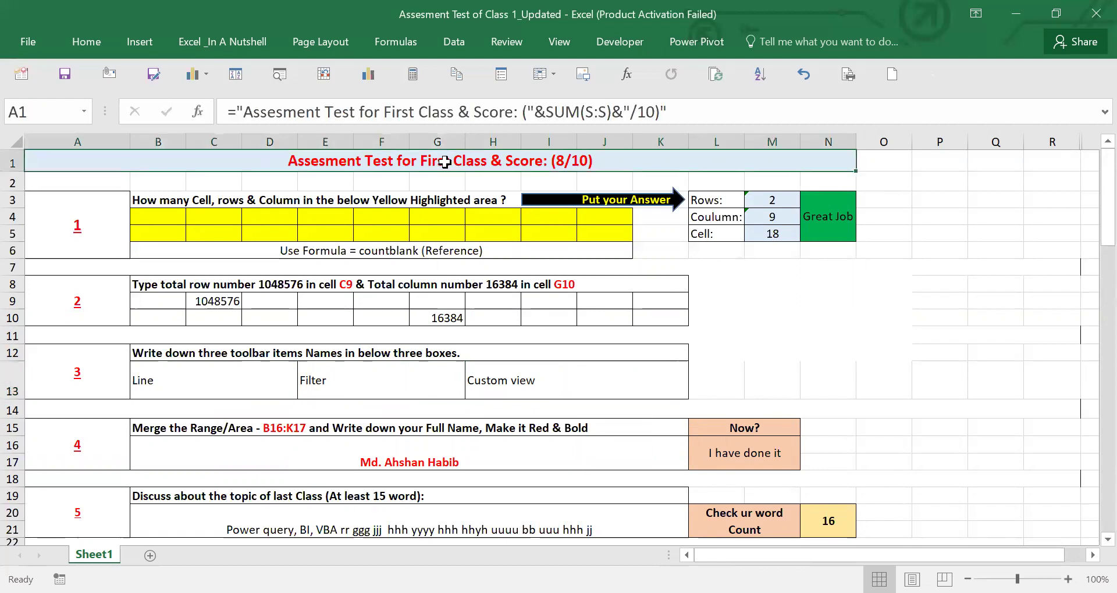